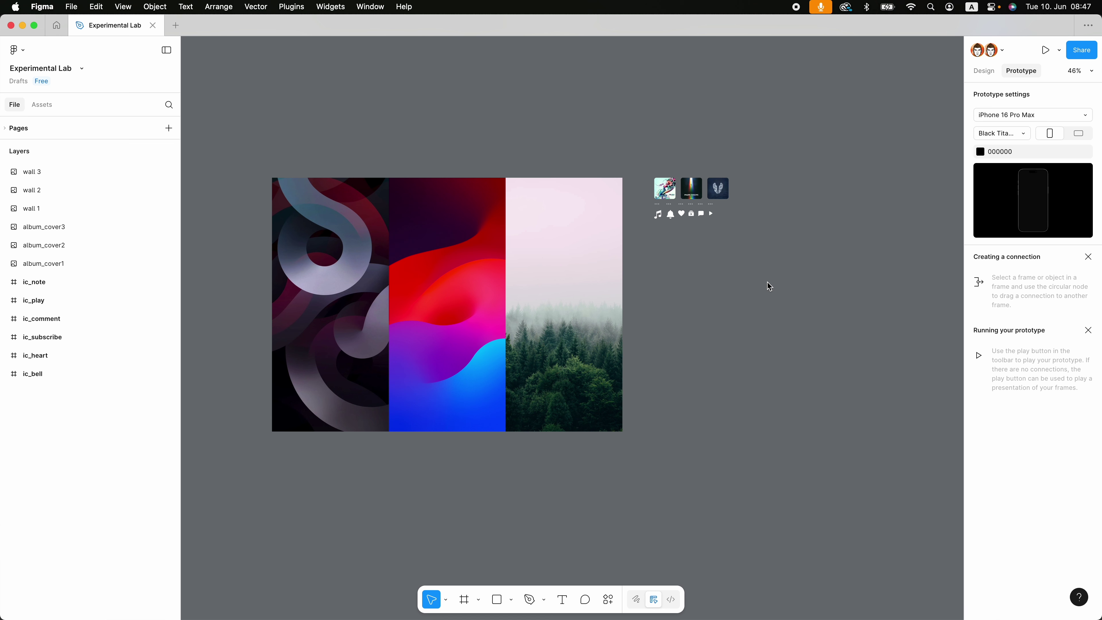
Step: Create an iPhone 16 Pro Max frame and place it beside the album covers and icons
scroll(669, 310, "up", 3)
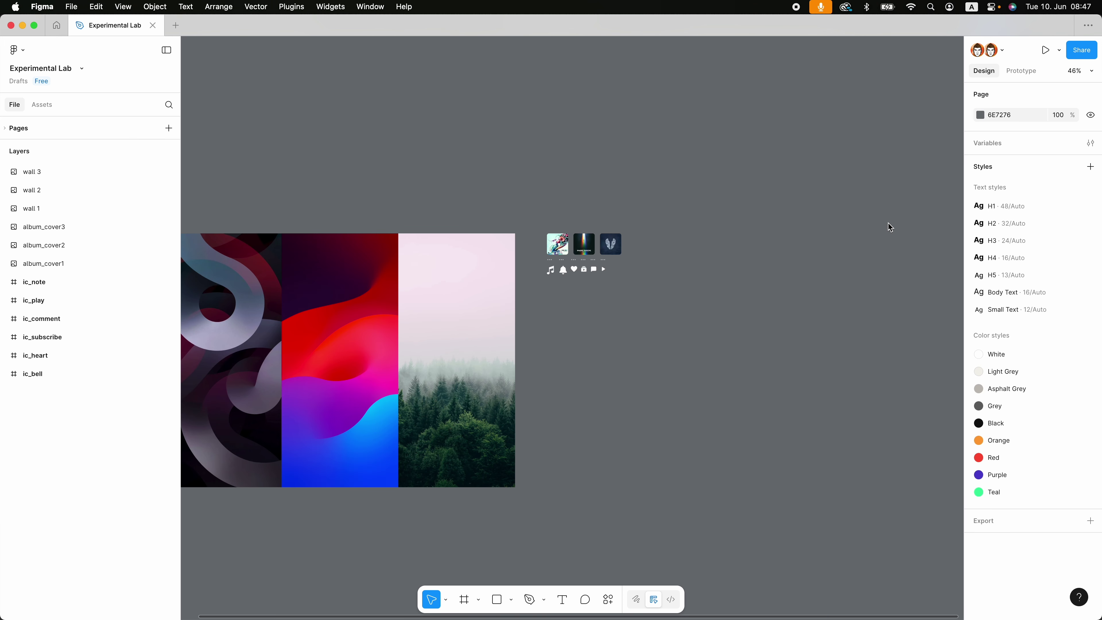
key("f")
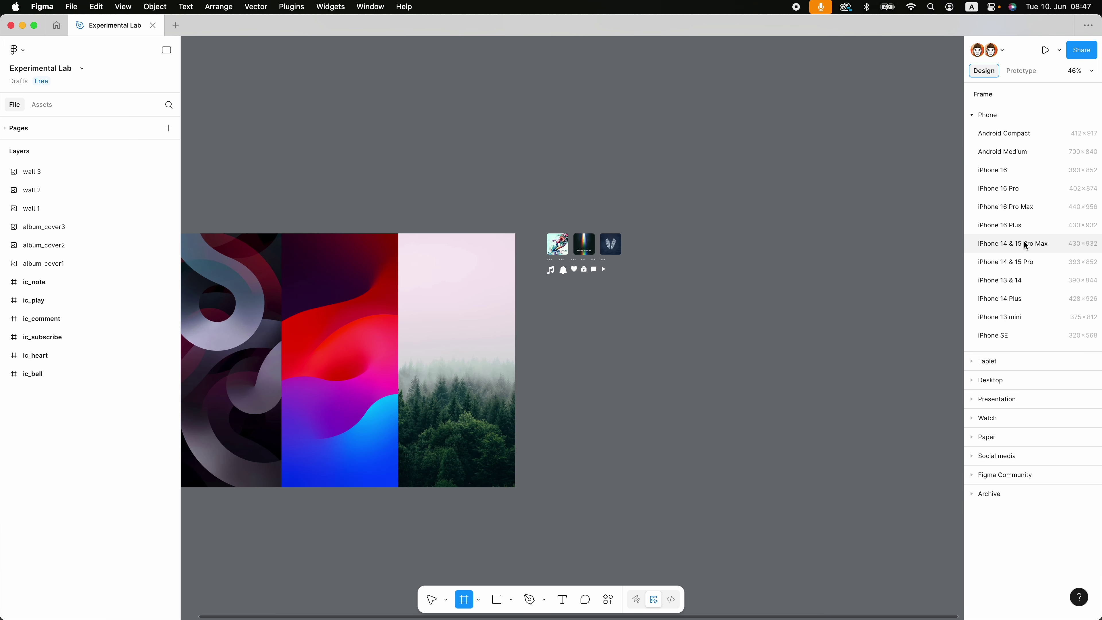
left_click(999, 205)
left_click_drag(680, 194, 734, 230)
Step: Change the phone frame's fill to a dark grey, about 2A2A2A
left_click(980, 363)
left_click_drag(855, 476, 831, 485)
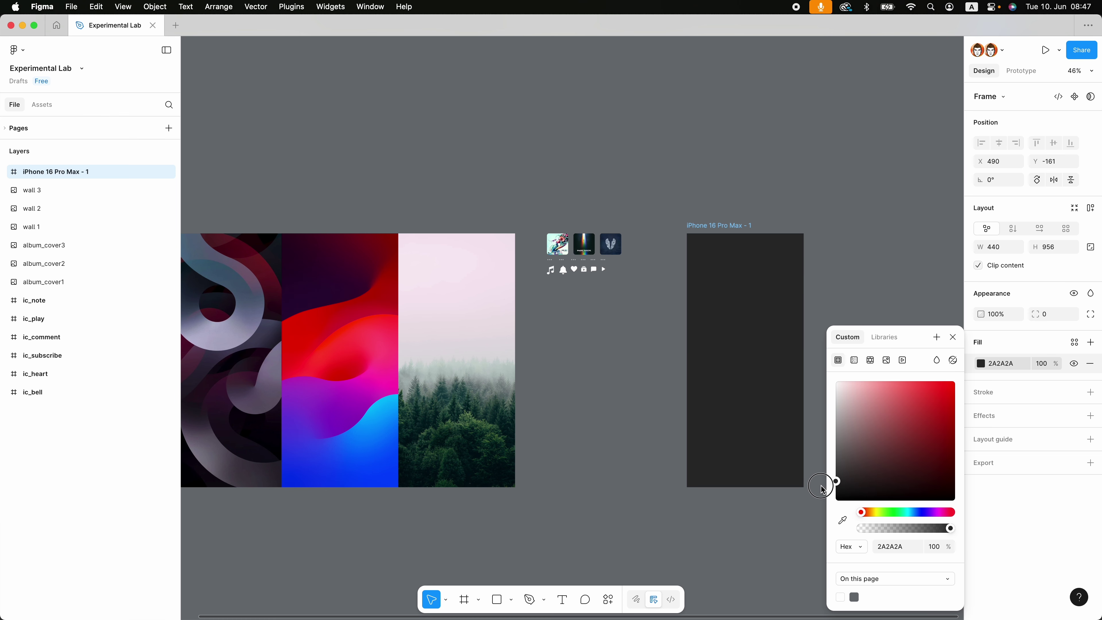
left_click(952, 337)
left_click(880, 344)
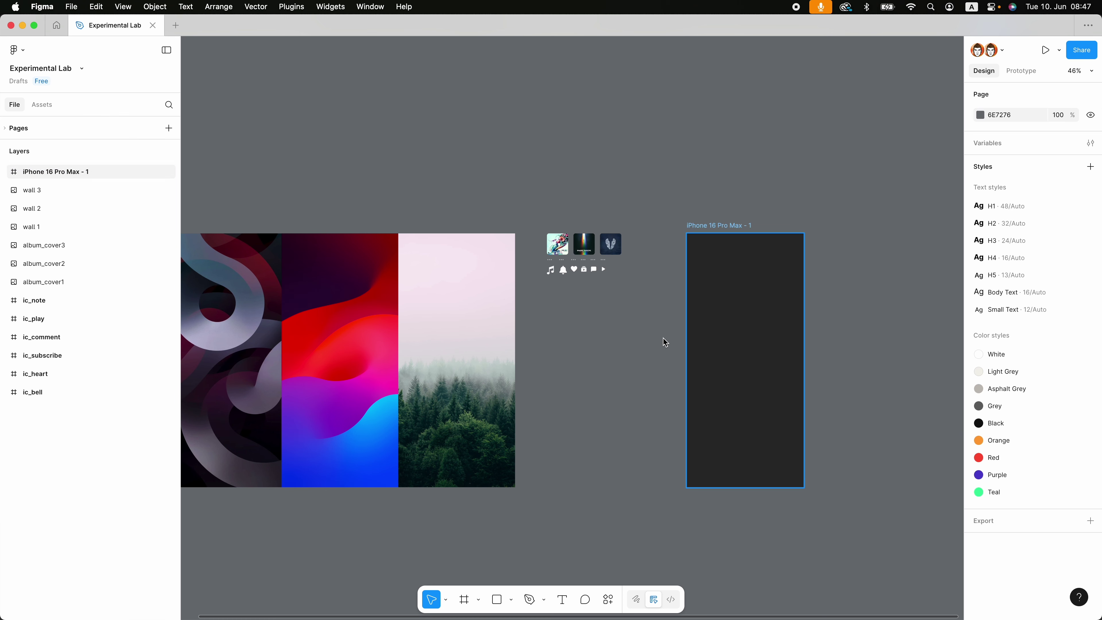
Step: Draw a 64 × 64 circle near the bottom-left corner of the phone frame
scroll(654, 369, "up", 3)
left_click_drag(888, 445, 836, 399)
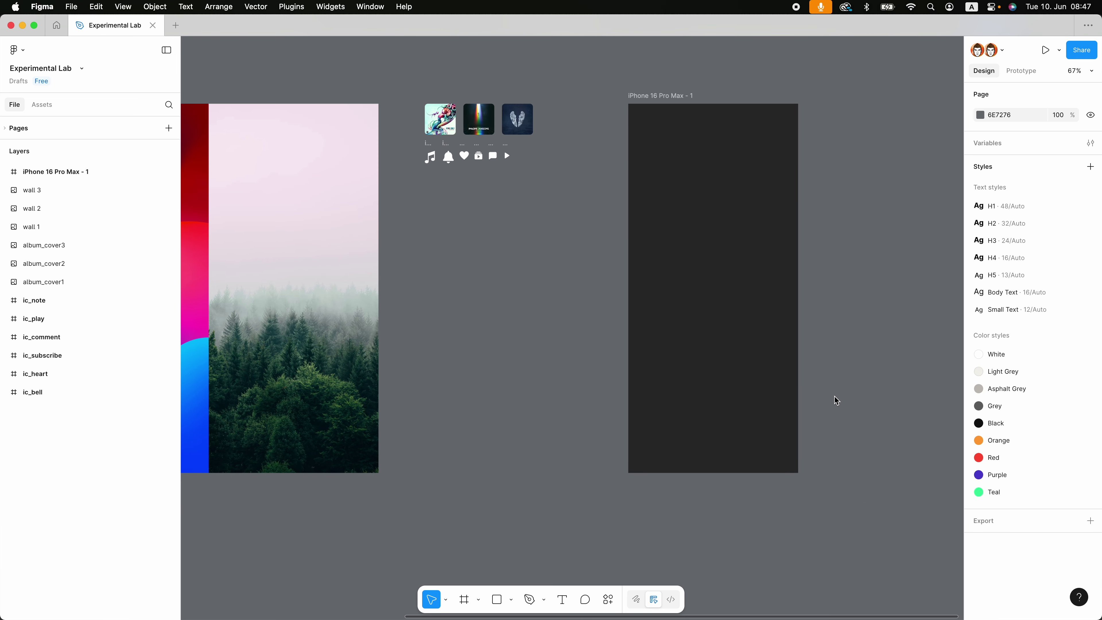
key("o")
left_click_drag(643, 426, 669, 451)
scroll(656, 490, "up", 3)
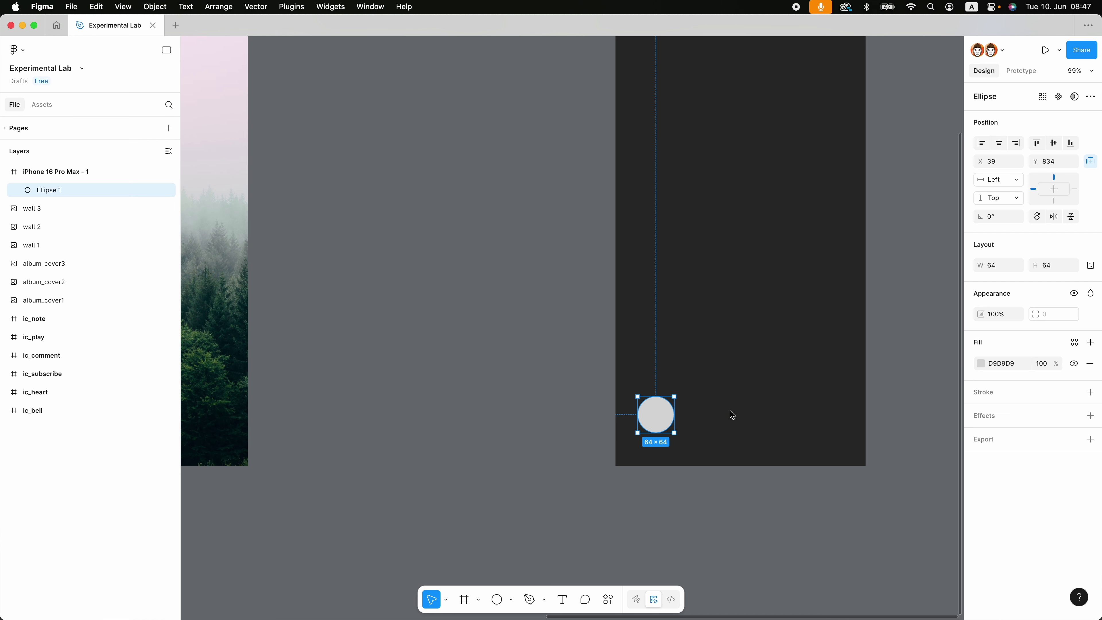
Step: Nudge the circle within the phone frame to X 40 and Y 832
key("alt")
key("Right")
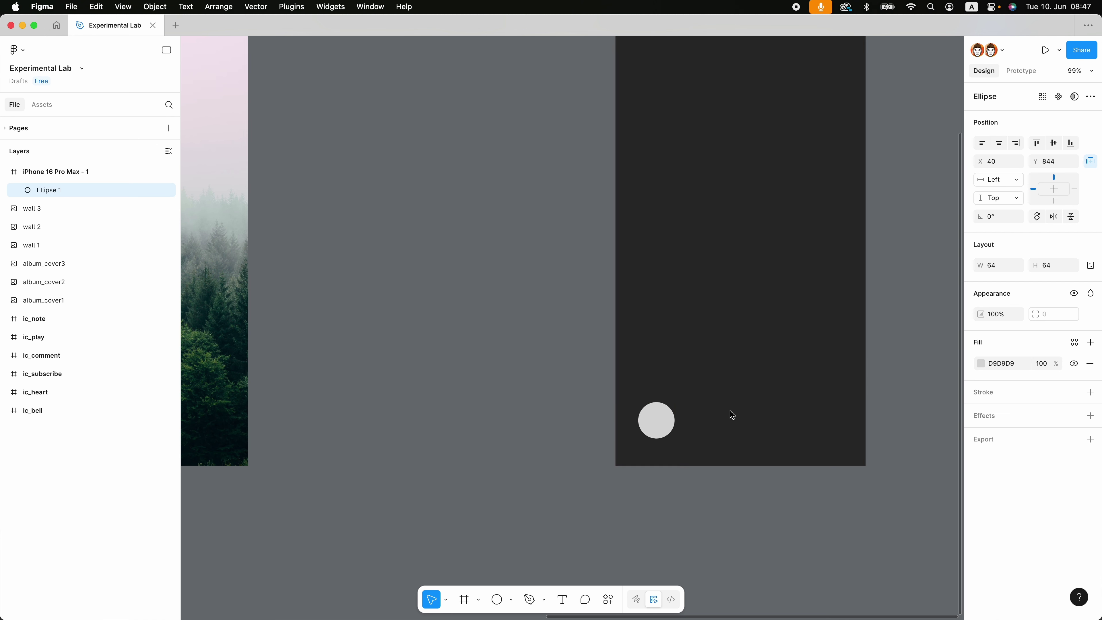
key("Down")
key("Down")
key("Down")
key("Down")
key("Down")
key("Down")
key("Down")
key("Down")
key("Down")
key("Up")
key("Up")
key("Up")
key("Up")
key("Up")
key("Up")
key("Up")
key("Up")
key("Up")
key("Up")
key("Up")
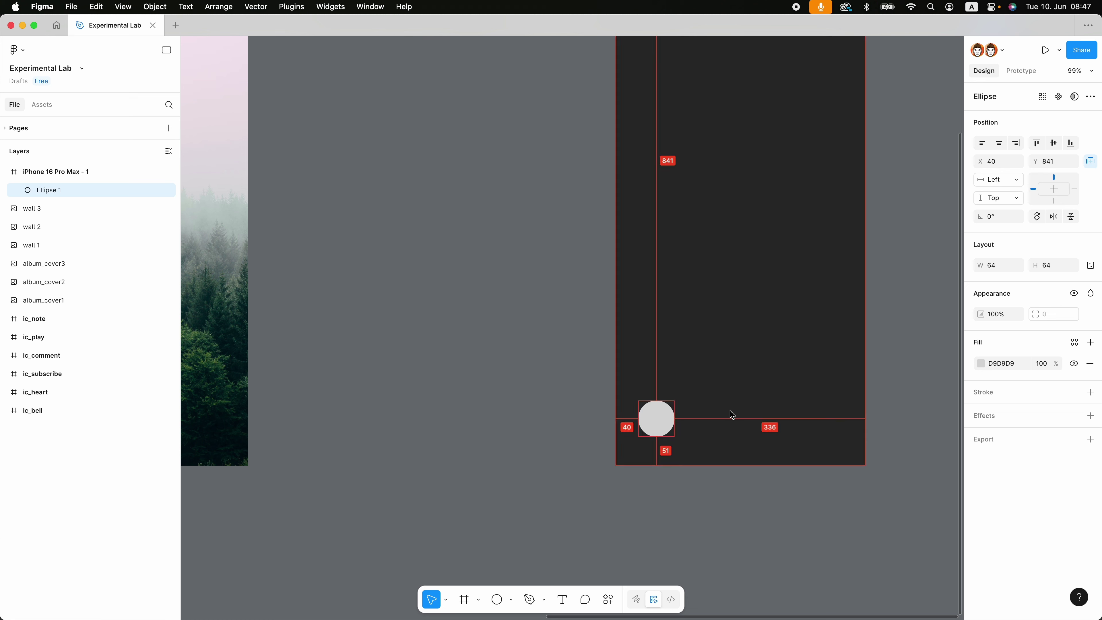
left_click(668, 500)
left_click(657, 411)
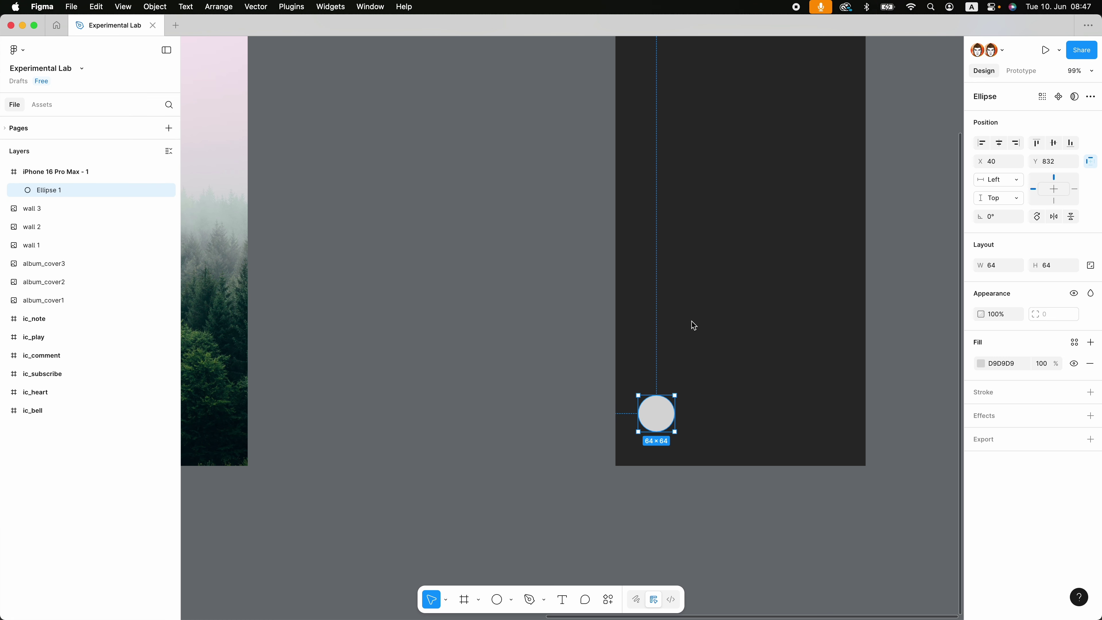
Step: Replace the circle's fill with an inside stroke of weight 5 at 40% opacity
left_click(1089, 392)
left_click(1090, 363)
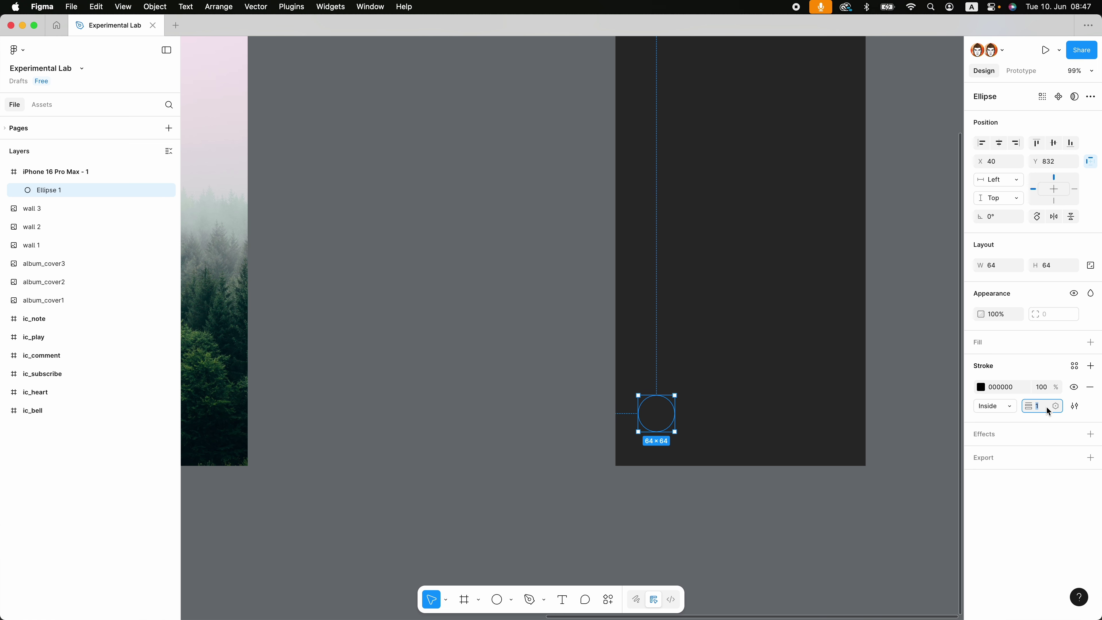
type("5")
key("Return")
left_click(1042, 387)
type("40")
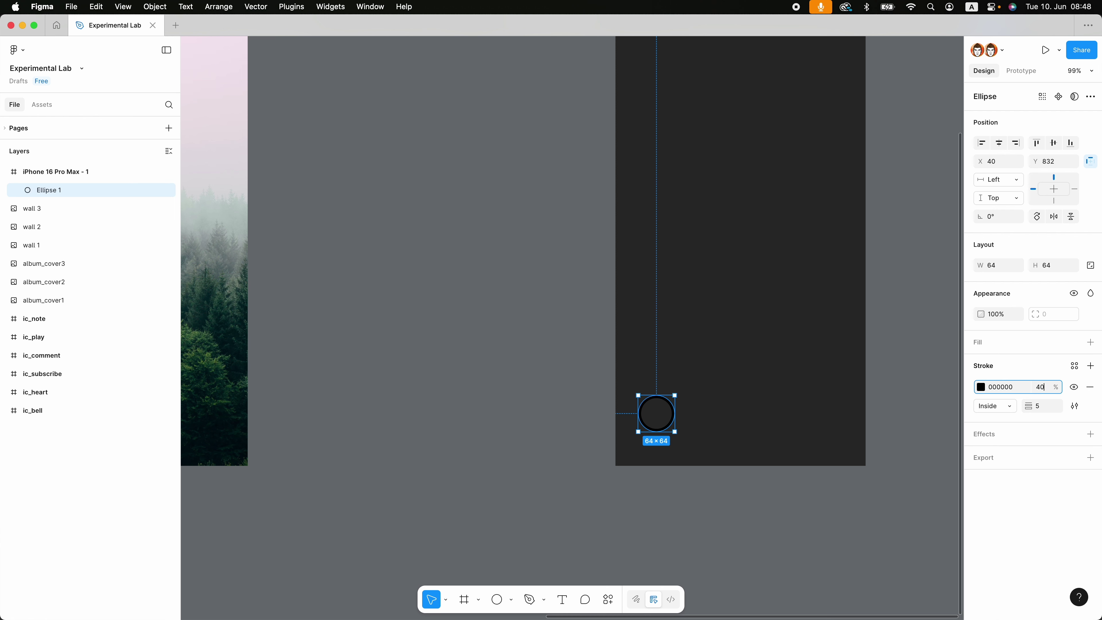
key("Return")
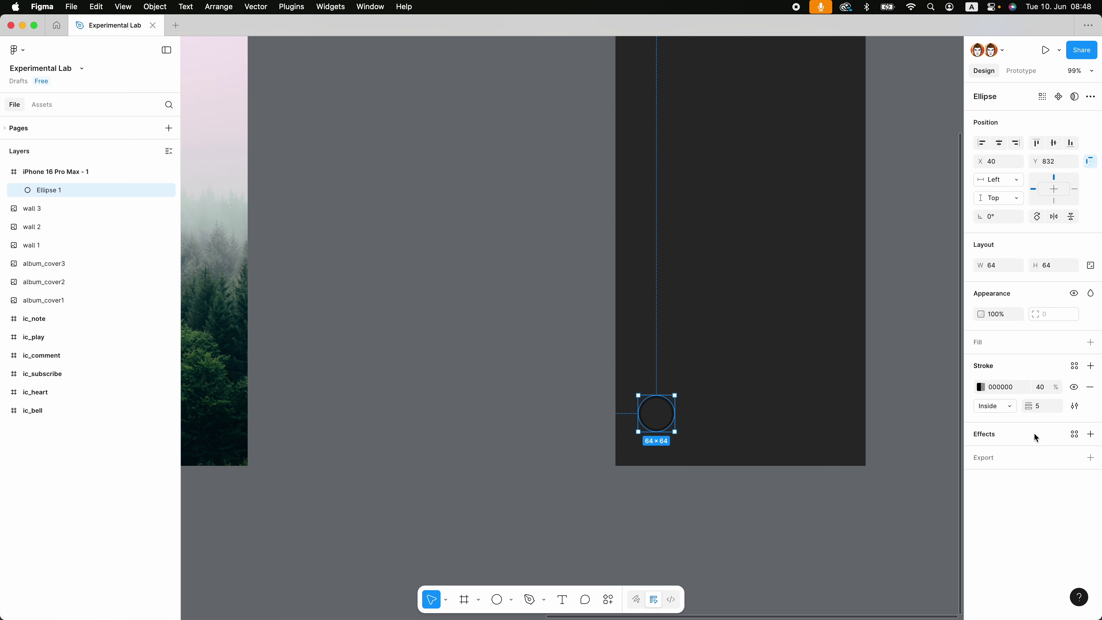
Step: Add a progressive background blur to the circle, with start 4 and end 8
left_click(1073, 435)
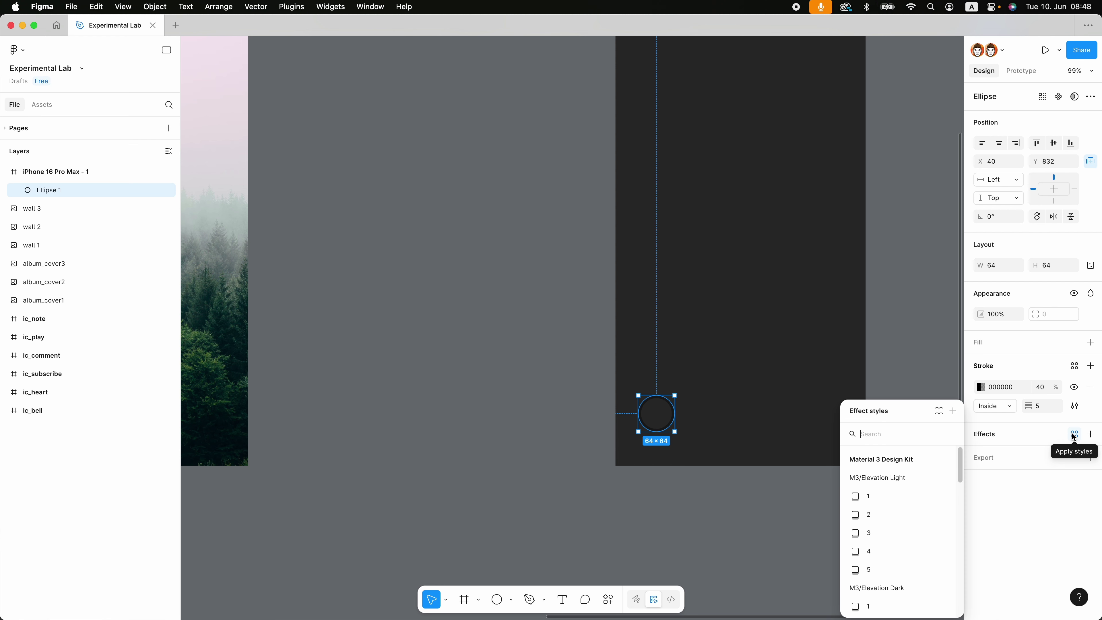
left_click(1072, 435)
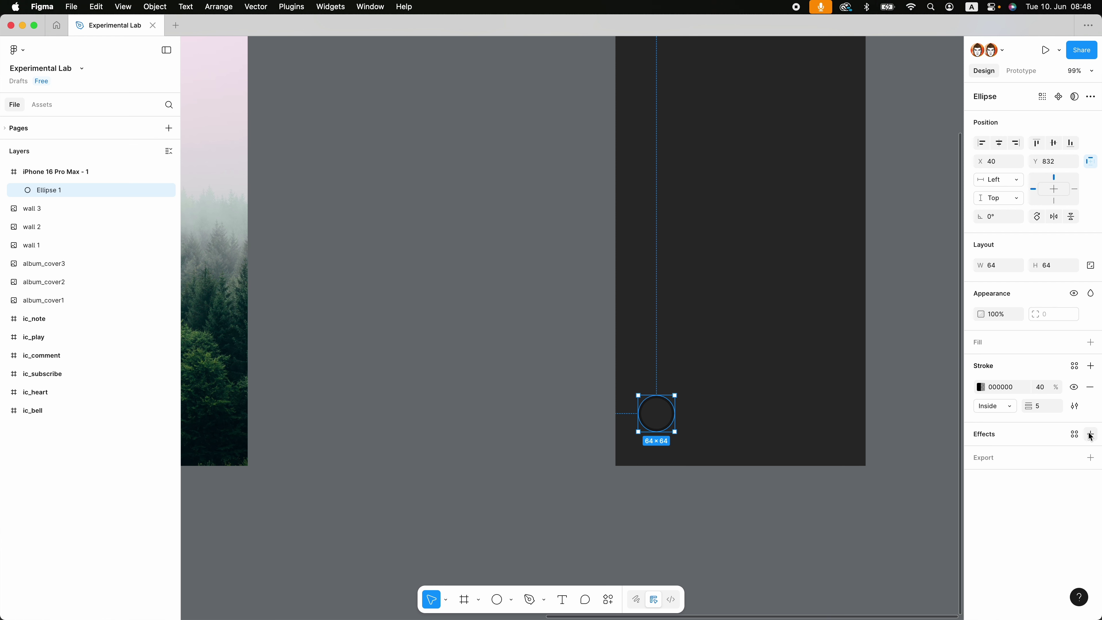
left_click(1090, 434)
left_click(883, 458)
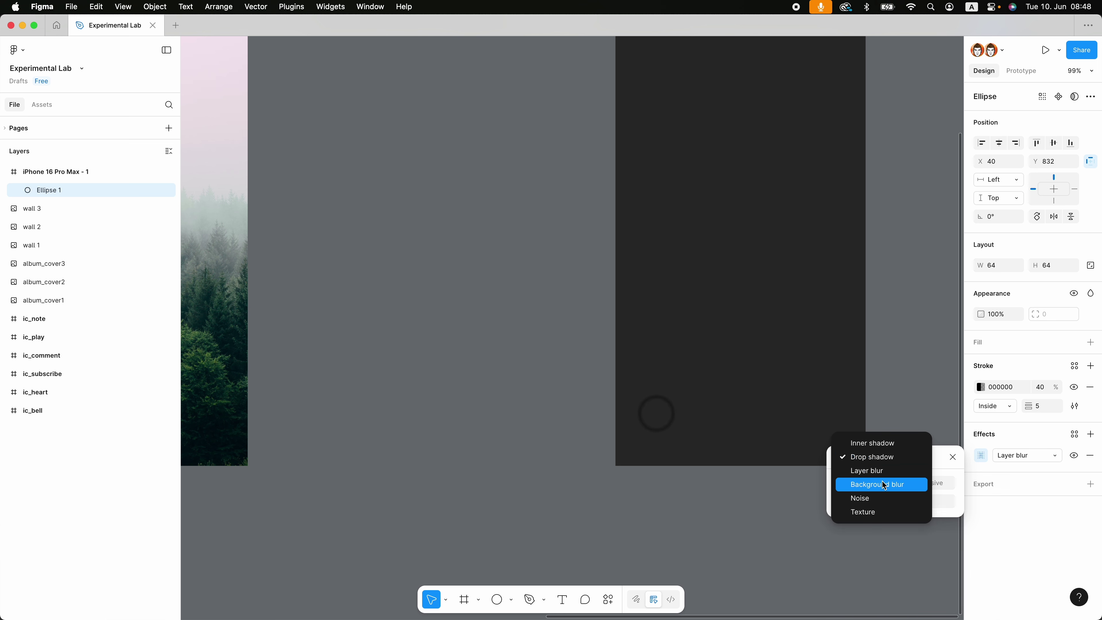
left_click(881, 482)
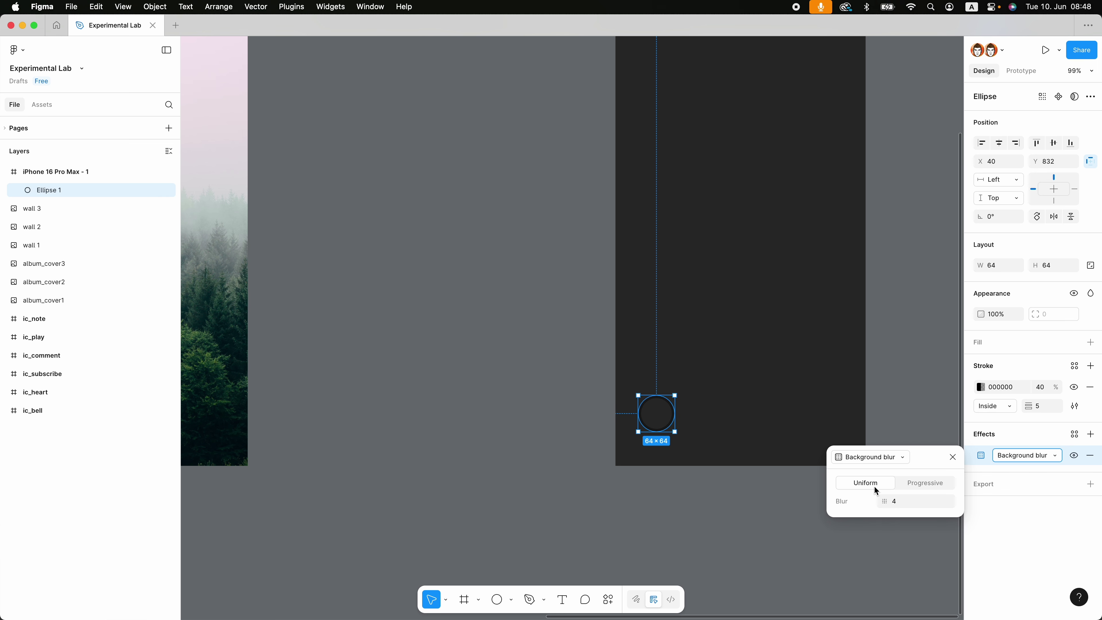
left_click(916, 484)
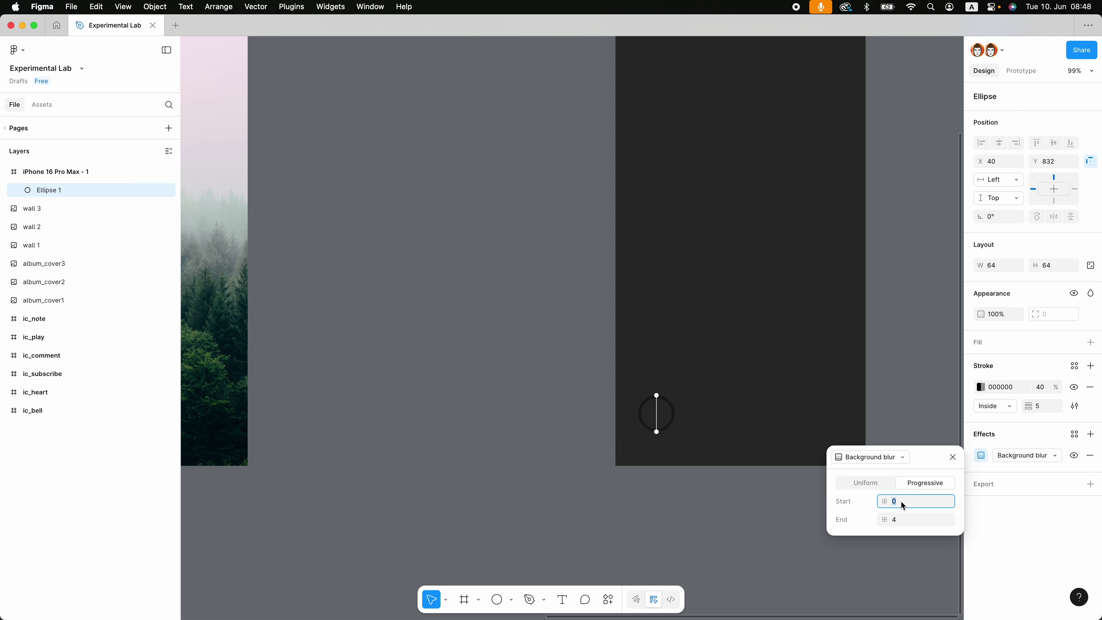
type("4")
key("Return")
left_click(908, 521)
type("8")
key("Return")
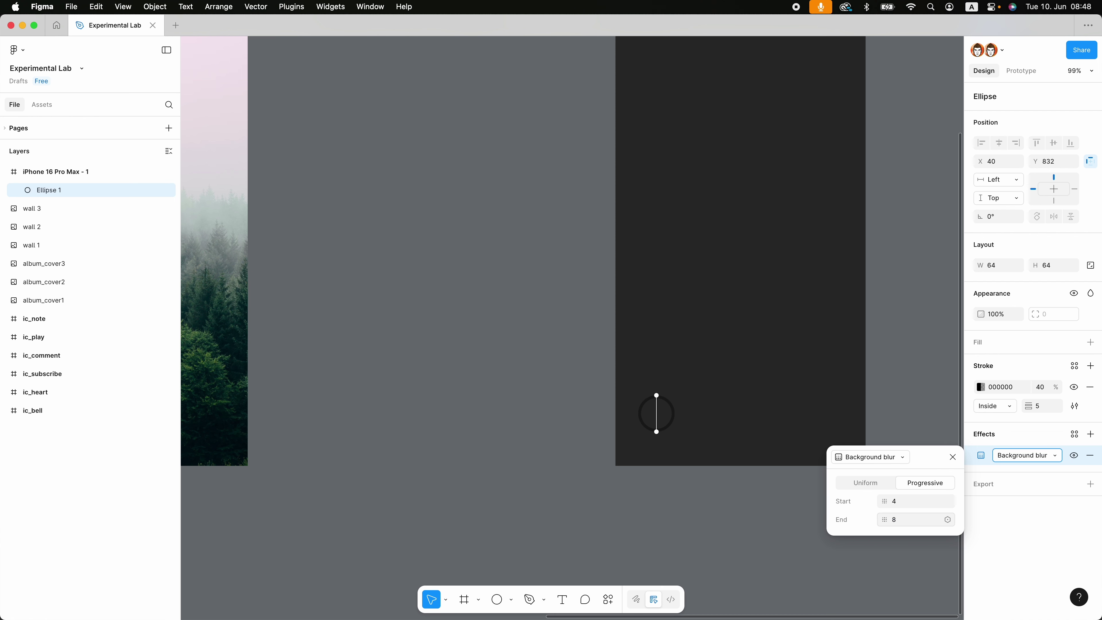
left_click(914, 406)
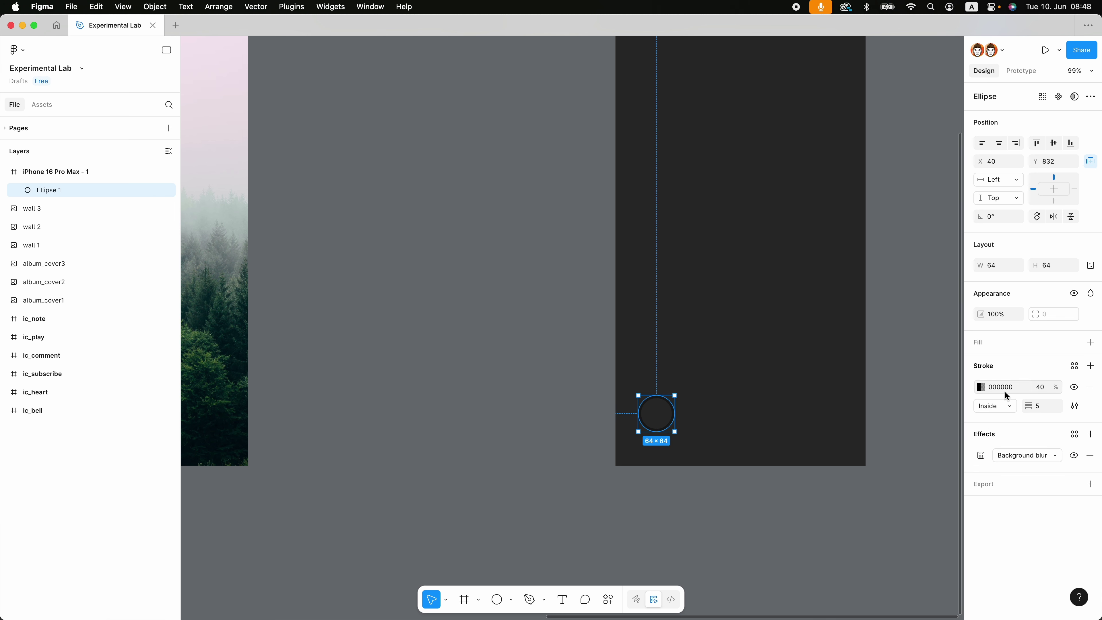
Step: Change the circle's stroke to a linear gradient from FFFFFF to 888888
left_click(987, 389)
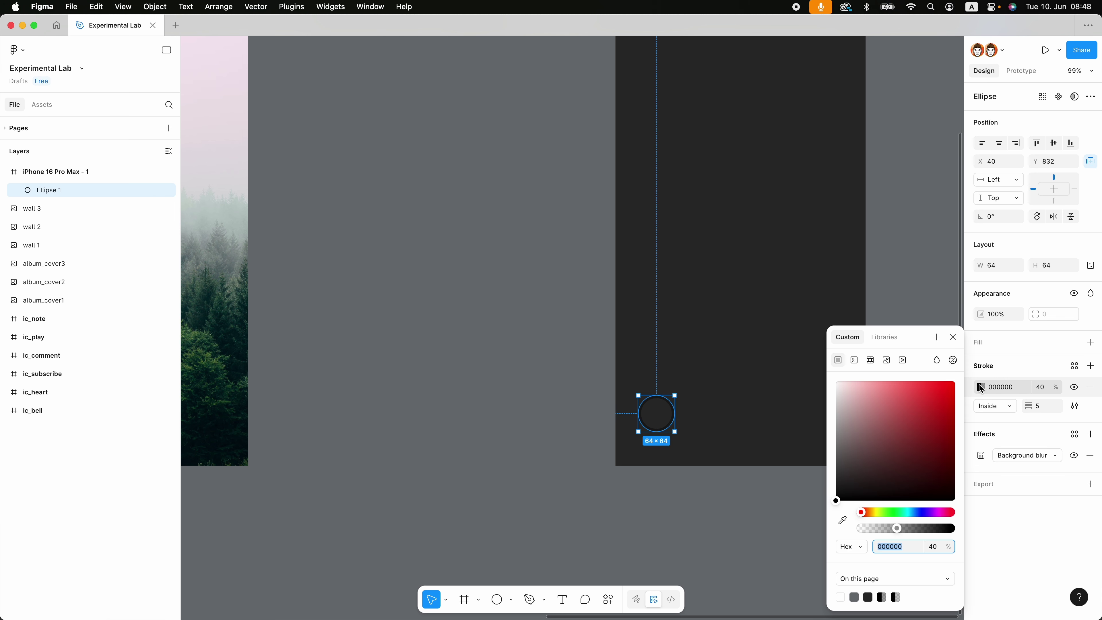
left_click(853, 360)
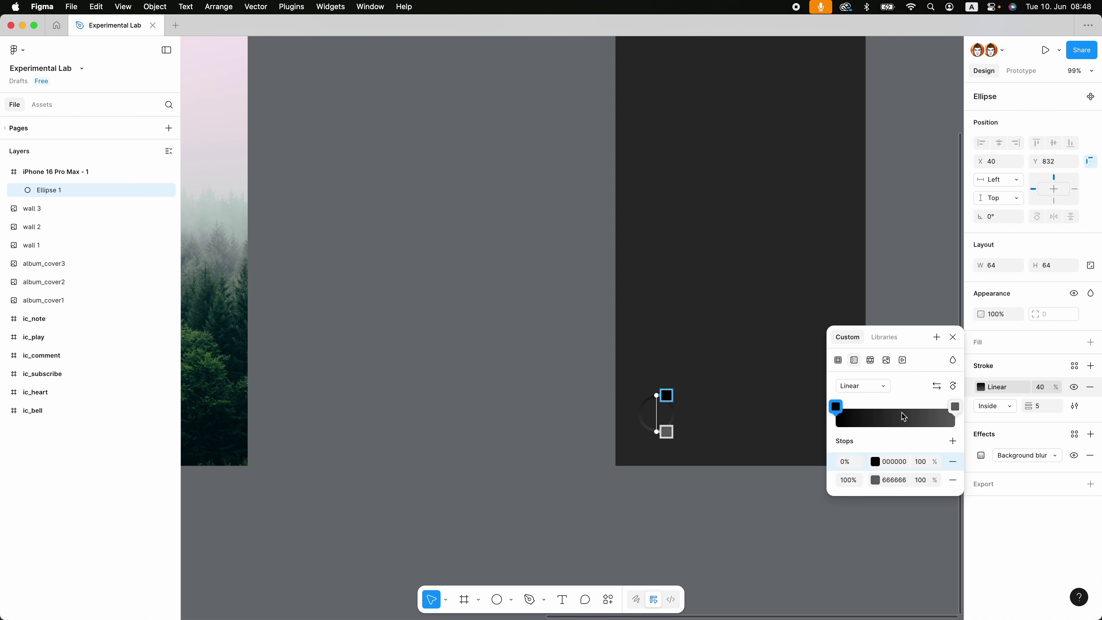
left_click(903, 464)
type("fff")
key("Return")
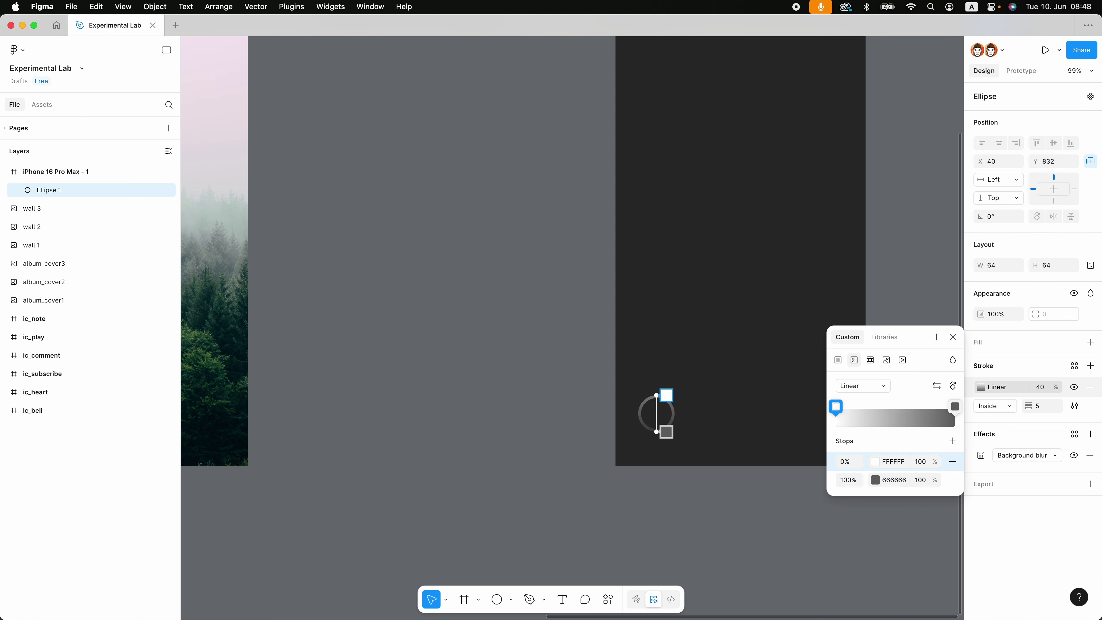
left_click(902, 480)
type("888")
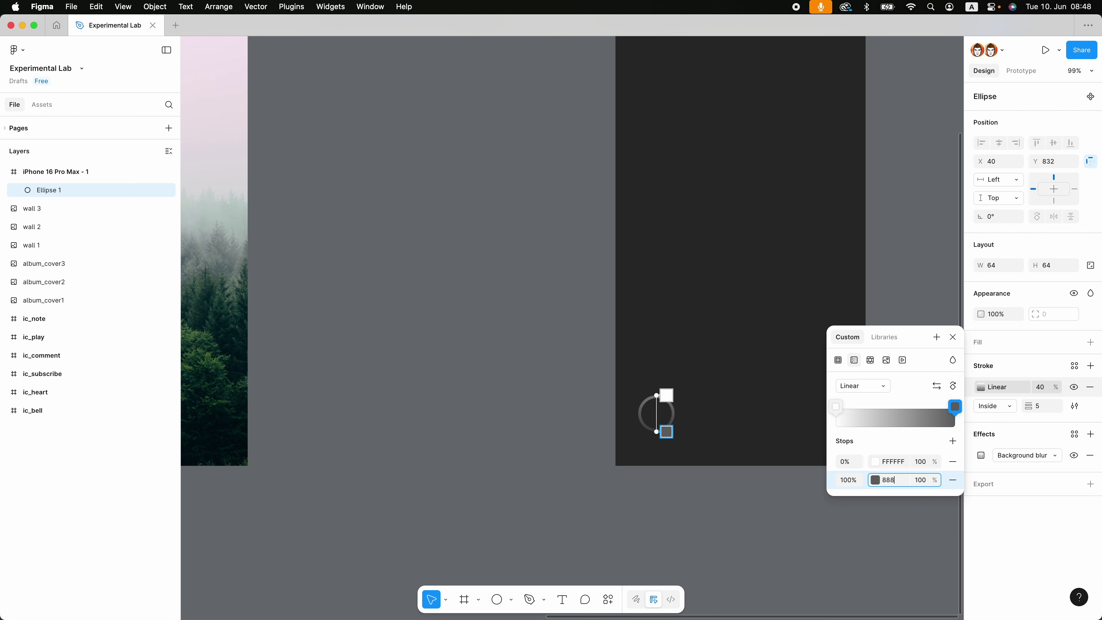
key("Return")
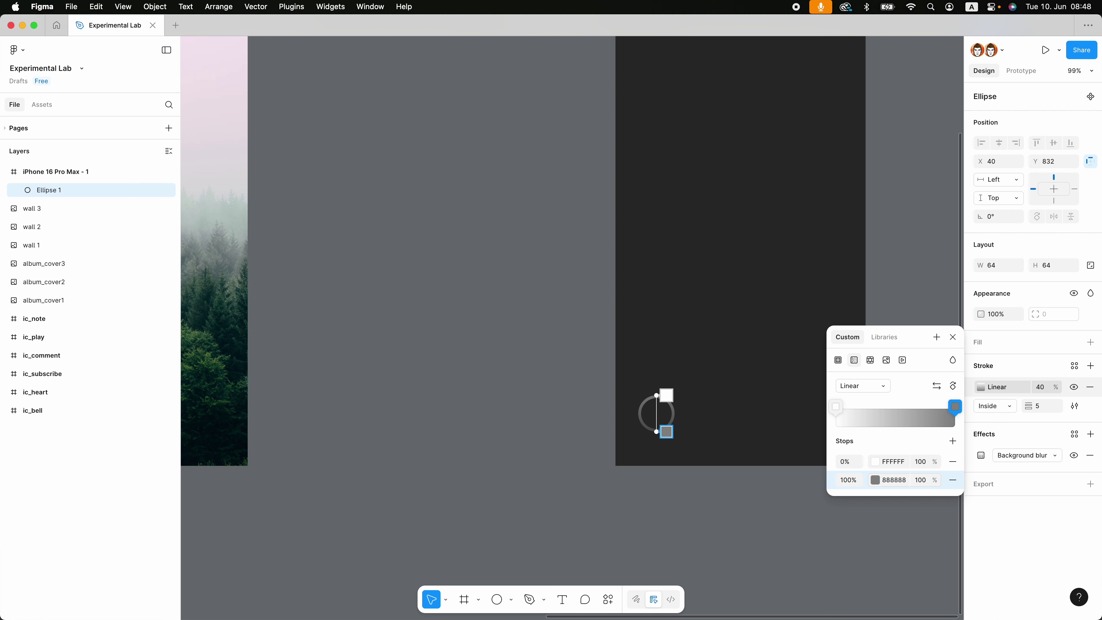
Step: Set the blend mode of the circle's gradient stroke to Soft light
left_click(951, 368)
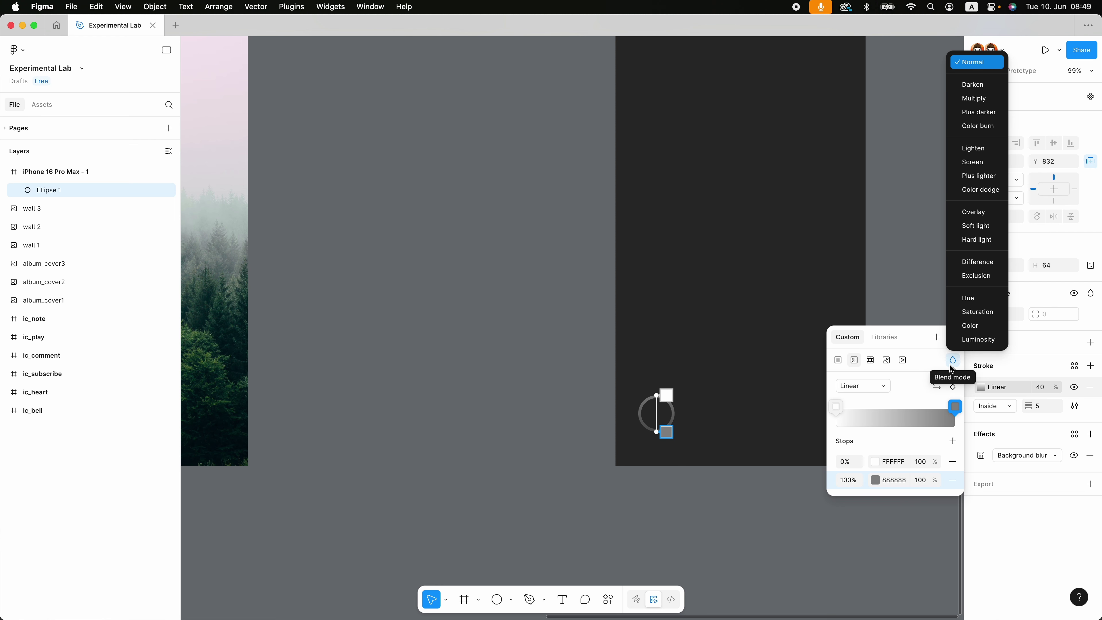
left_click(975, 231)
left_click(953, 337)
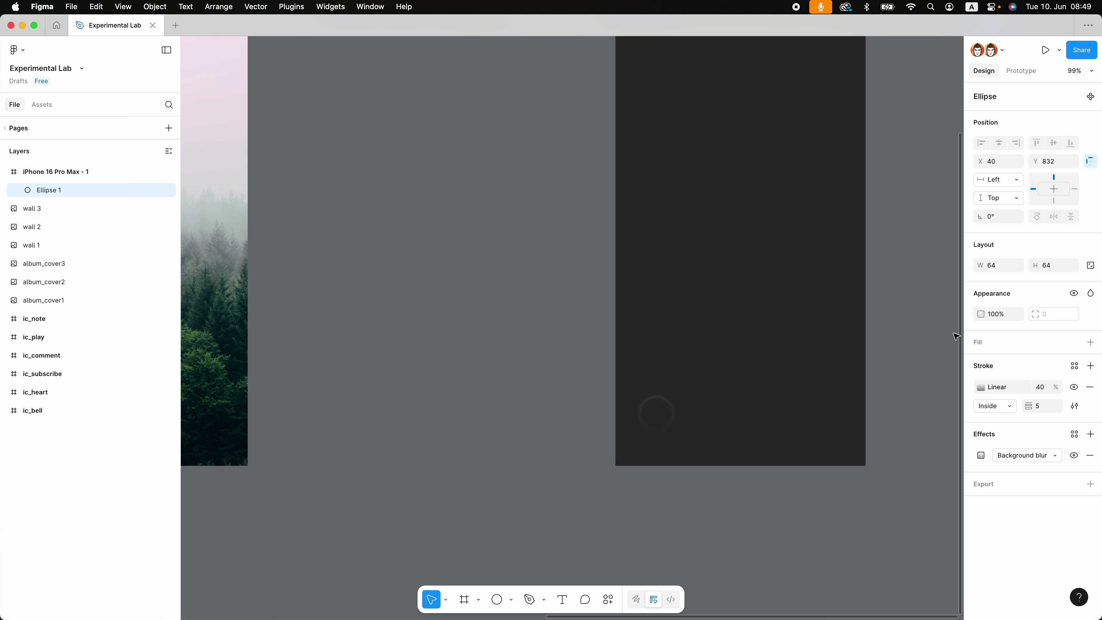
left_click(767, 517)
Step: Duplicate the circle in place and give the copy an A0A0A0 fill at 30% opacity
left_click(674, 416)
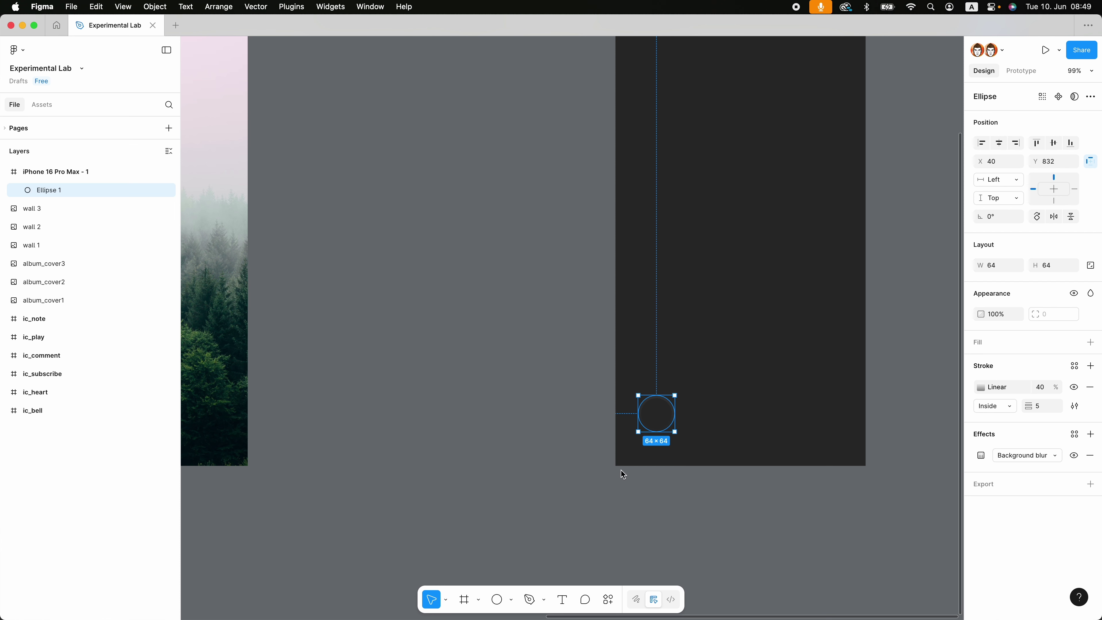
key("super+d")
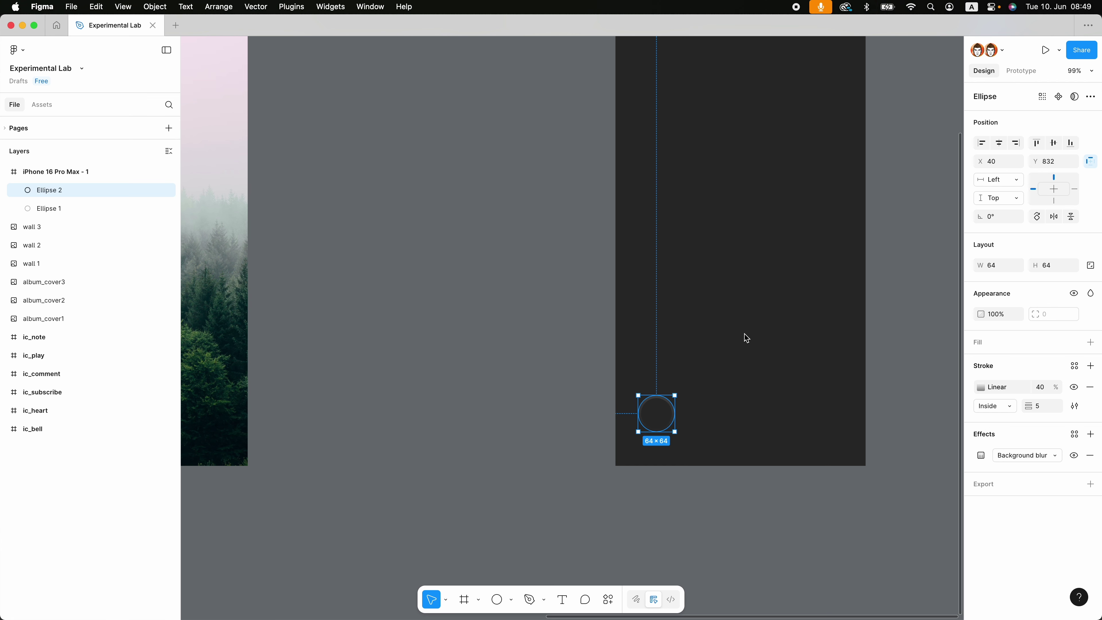
left_click(1090, 342)
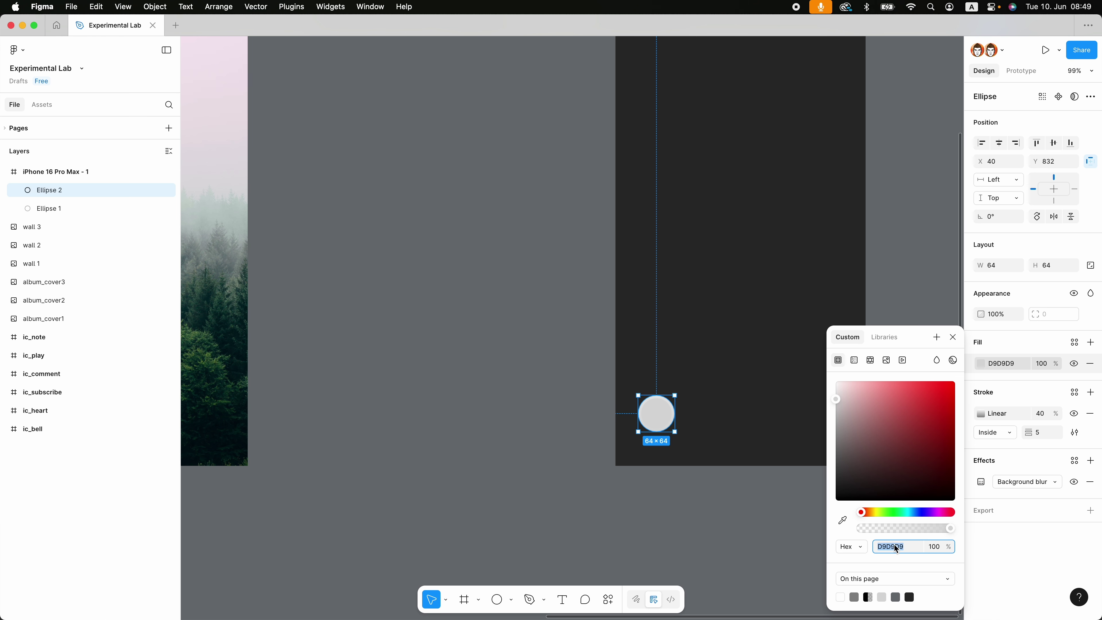
type("A0A0A0")
key("Return")
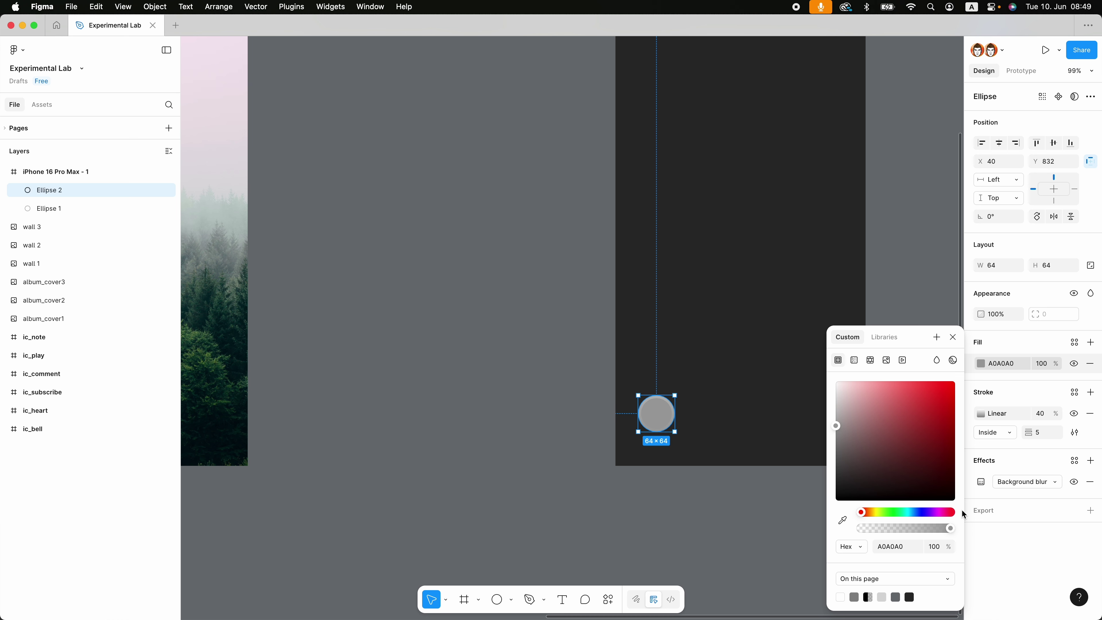
left_click(1049, 366)
type("30")
key("Return")
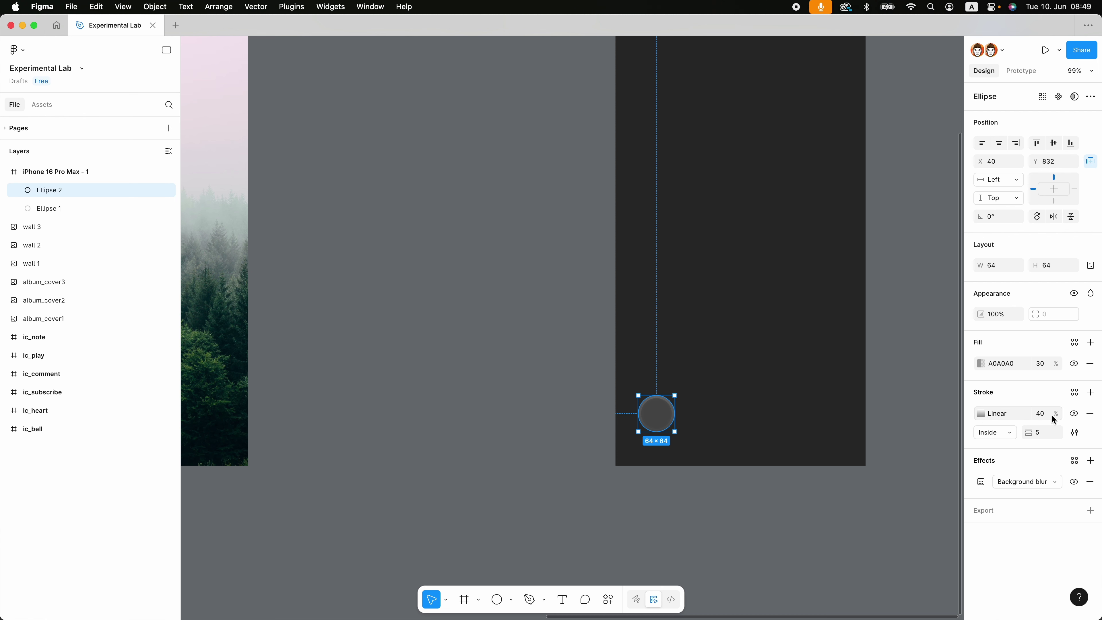
Step: Set the duplicate circle's stroke to 60% opacity and a weight of 1
left_click(1040, 415)
type("60")
key("Return")
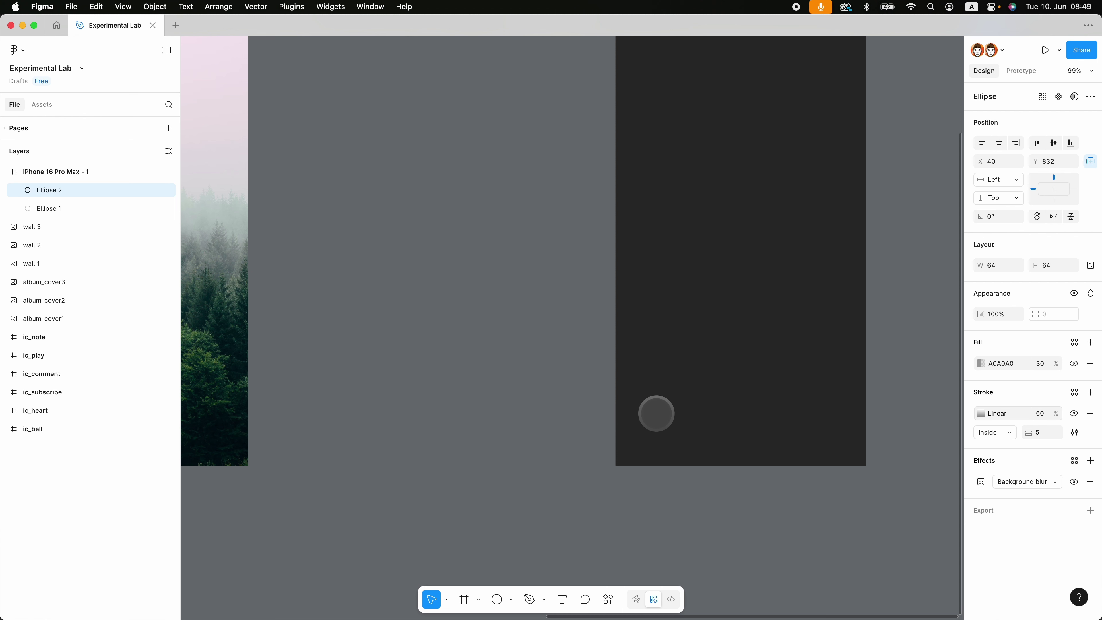
left_click(1041, 431)
type("1")
key("Return")
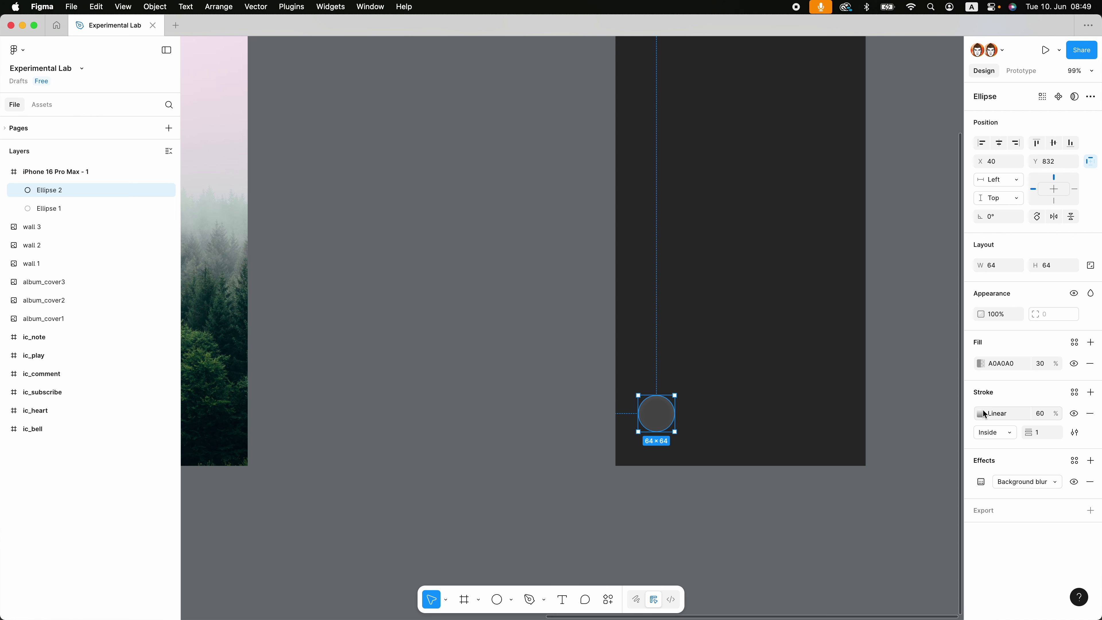
Step: Switch the duplicate circle's stroke gradient from linear to angular
left_click(981, 415)
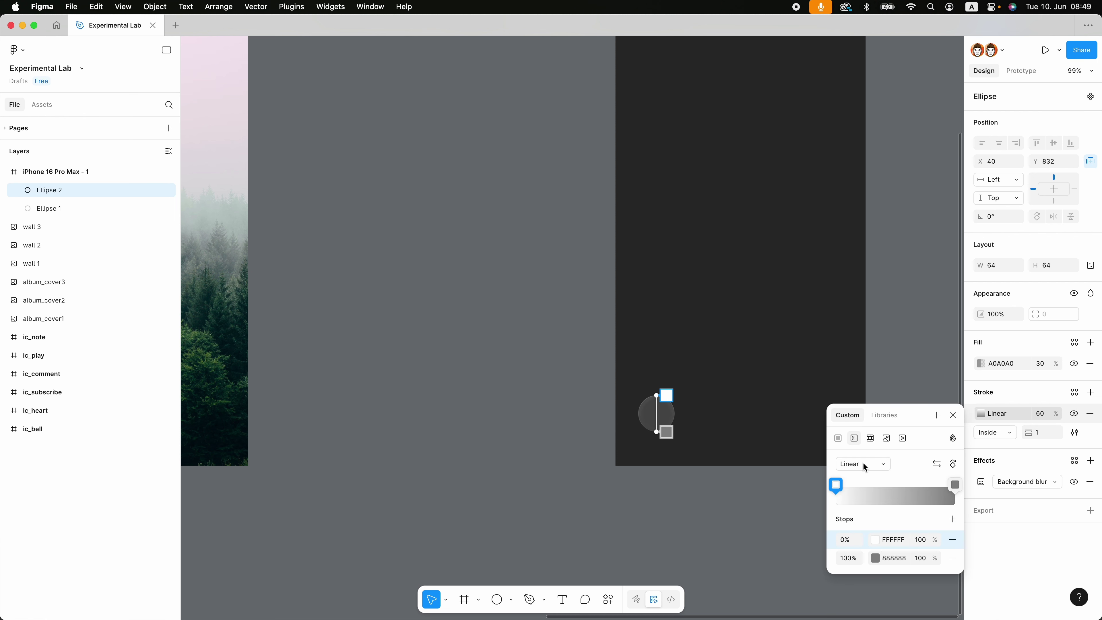
left_click(863, 464)
left_click(881, 489)
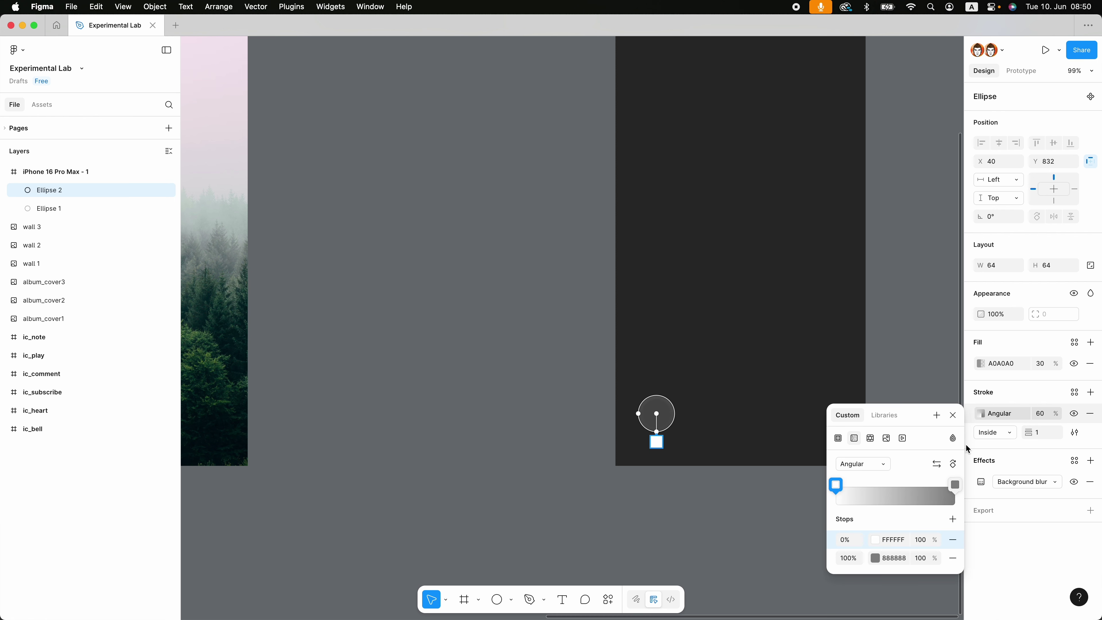
Step: Set the duplicate circle's angular stroke gradient to Normal blend mode and move its 888888 stop to 29%
left_click(950, 439)
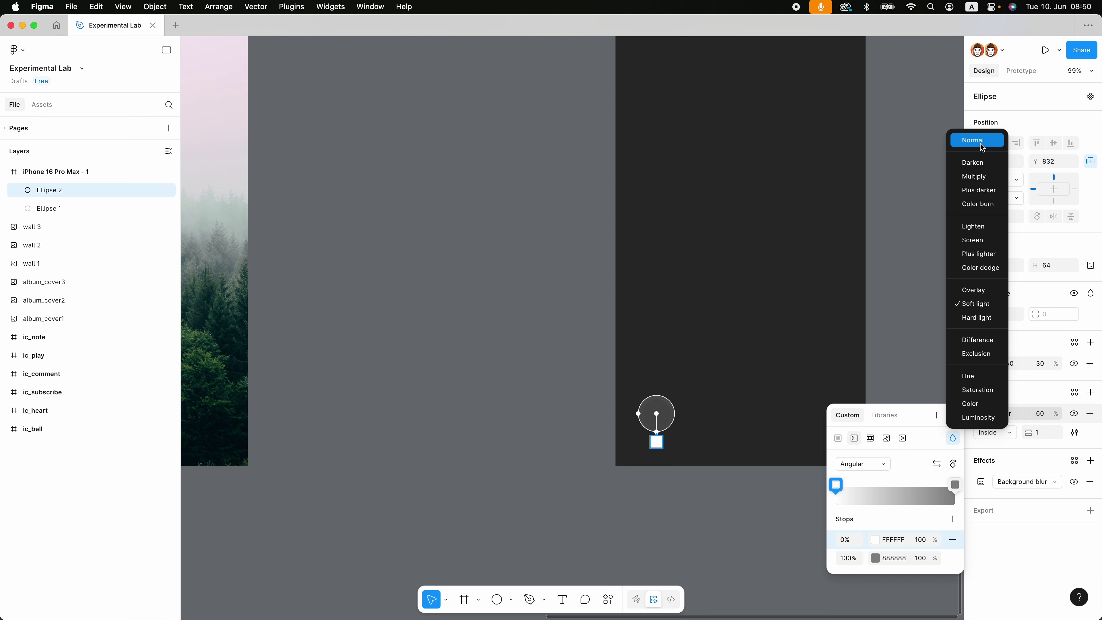
left_click(965, 142)
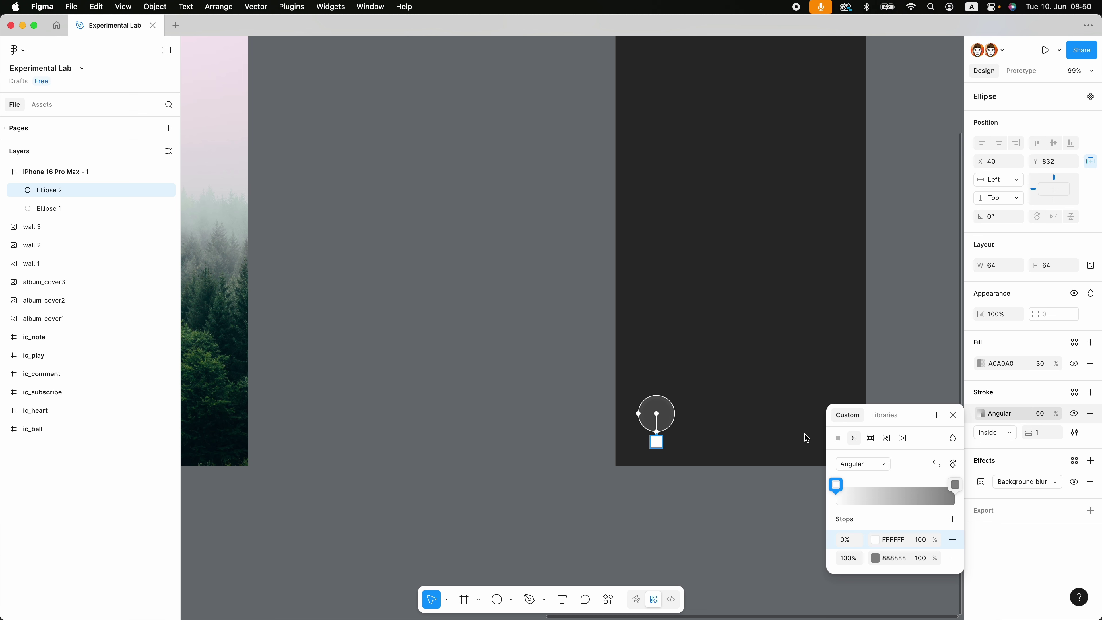
left_click_drag(955, 485, 870, 493)
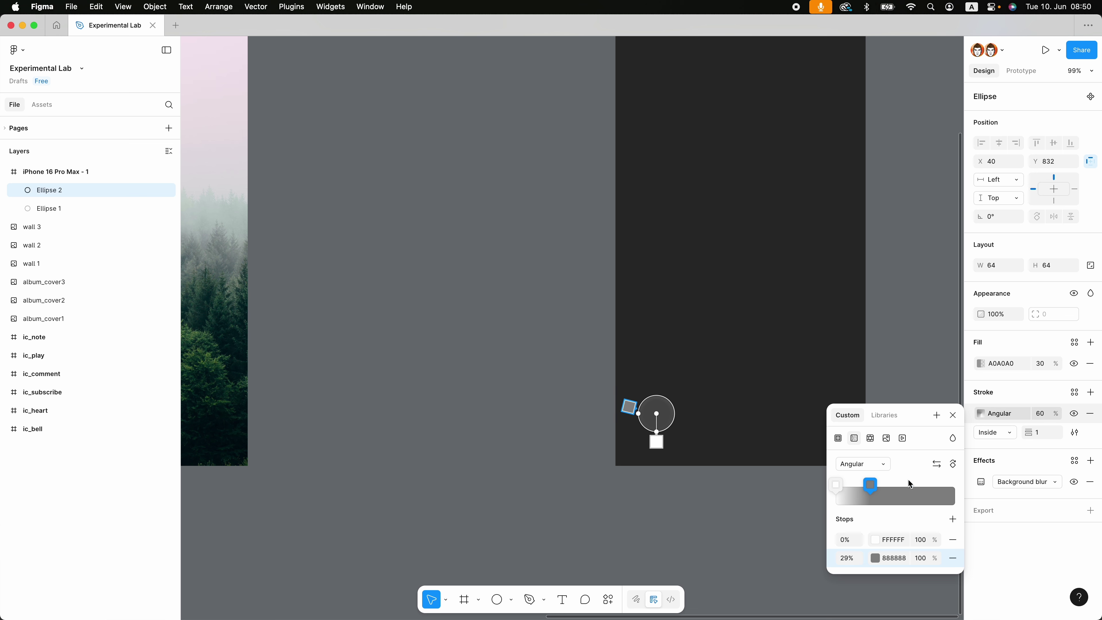
Step: Add an FFFFFF stop at 62% to the duplicate circle's angular stroke gradient
left_click(909, 493)
left_click(909, 493)
type("ffffff")
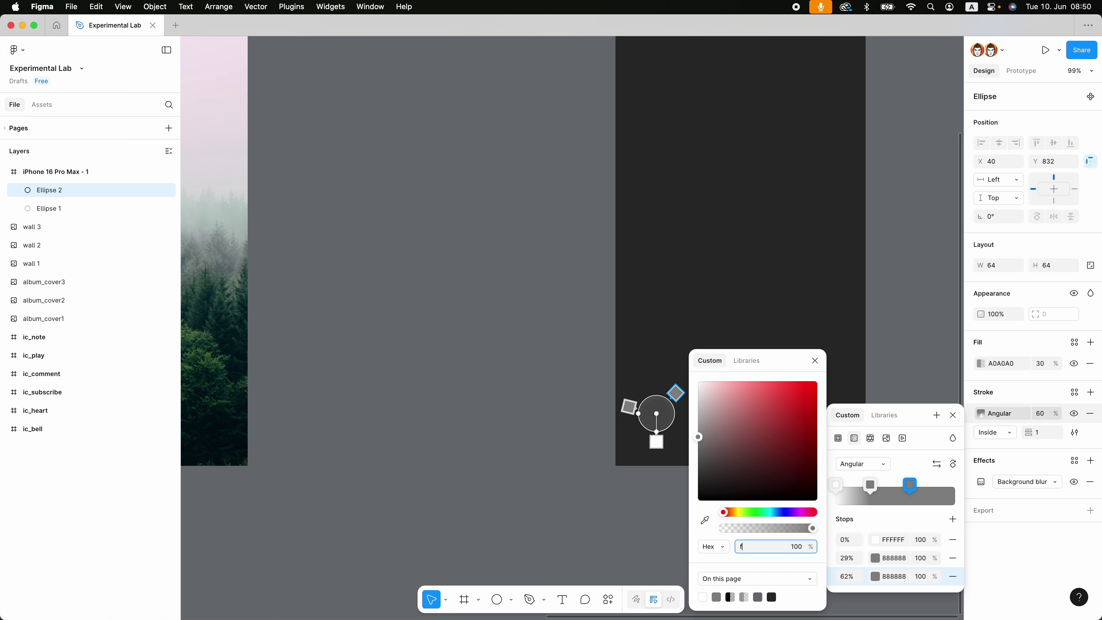
key("Return")
Step: Add a 999999 stop at 91% to the duplicate circle's angular stroke gradient
left_click(944, 497)
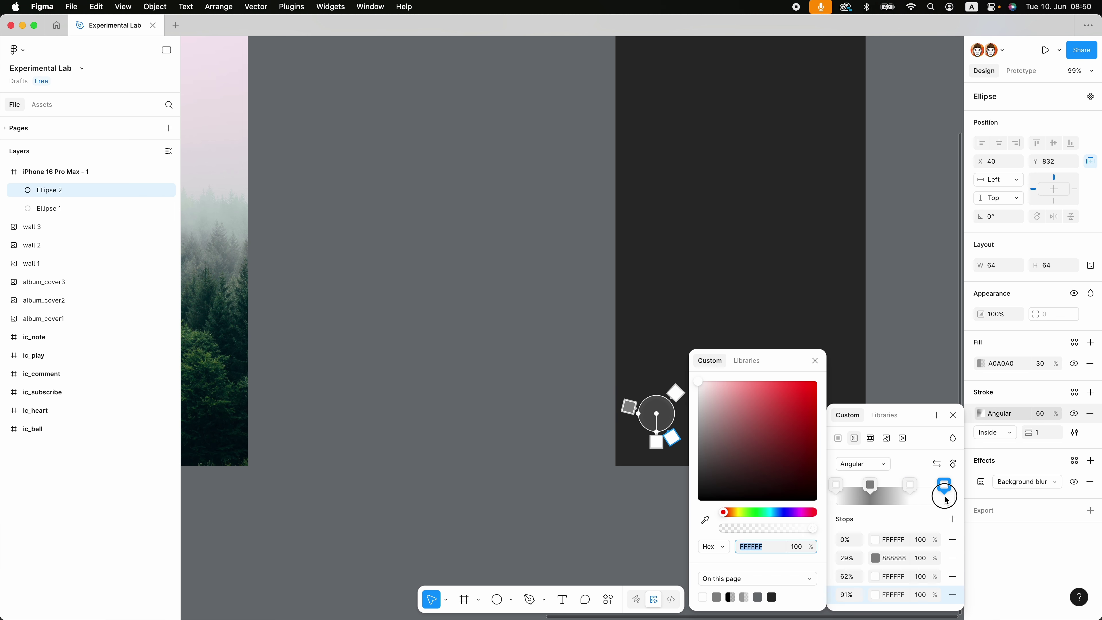
left_click(762, 548)
key("BackSpace")
key("BackSpace")
key("BackSpace")
key("BackSpace")
key("BackSpace")
key("BackSpace")
type("999")
key("Return")
left_click(815, 360)
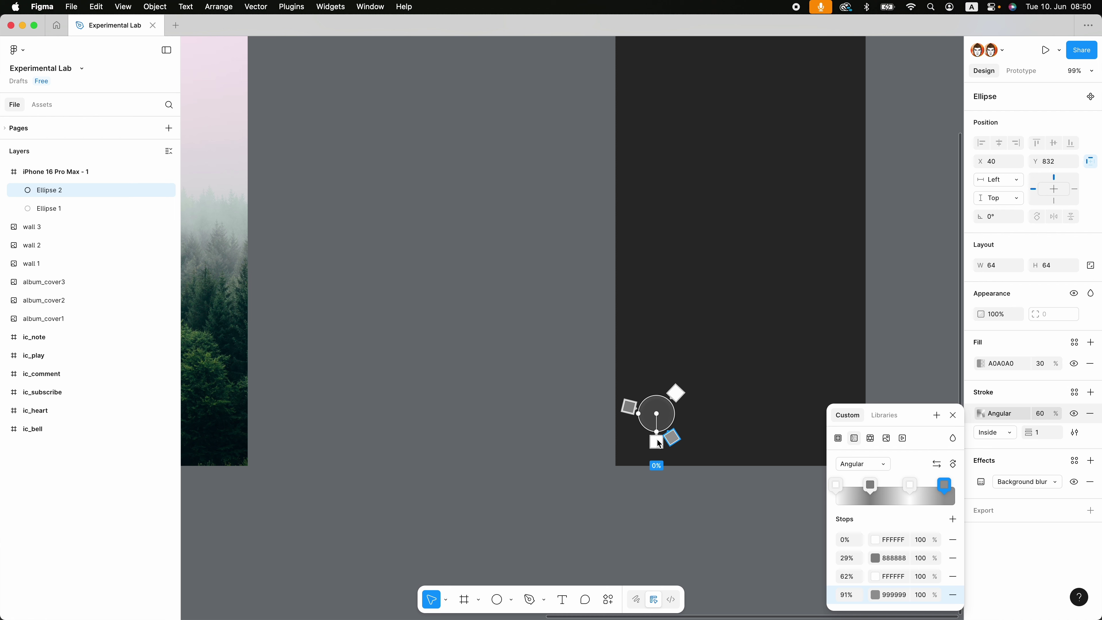
Step: Rearrange the angular stroke stops around the circle, placing FFFFFF at 37% and 888888 at 62%, and shift the 999999 stop slightly
mouse_move(676, 392)
left_mouse_down()
mouse_move(632, 392)
mouse_move(629, 406)
mouse_move(677, 390)
left_mouse_up()
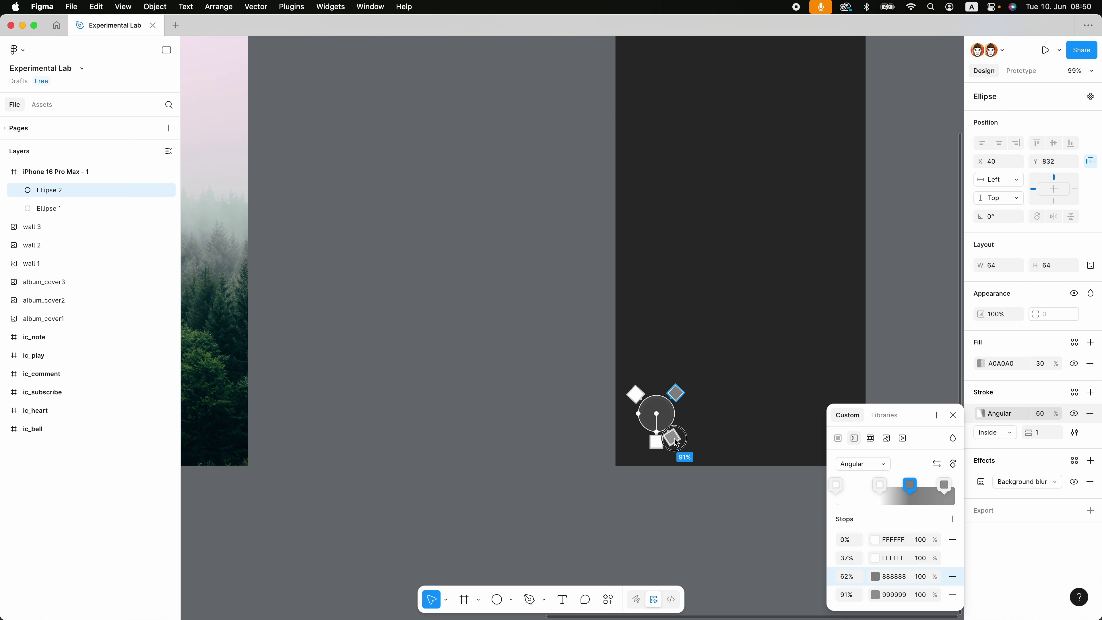
mouse_move(673, 438)
left_mouse_down()
mouse_move(634, 439)
mouse_move(659, 447)
mouse_move(680, 437)
left_mouse_up()
left_click(952, 415)
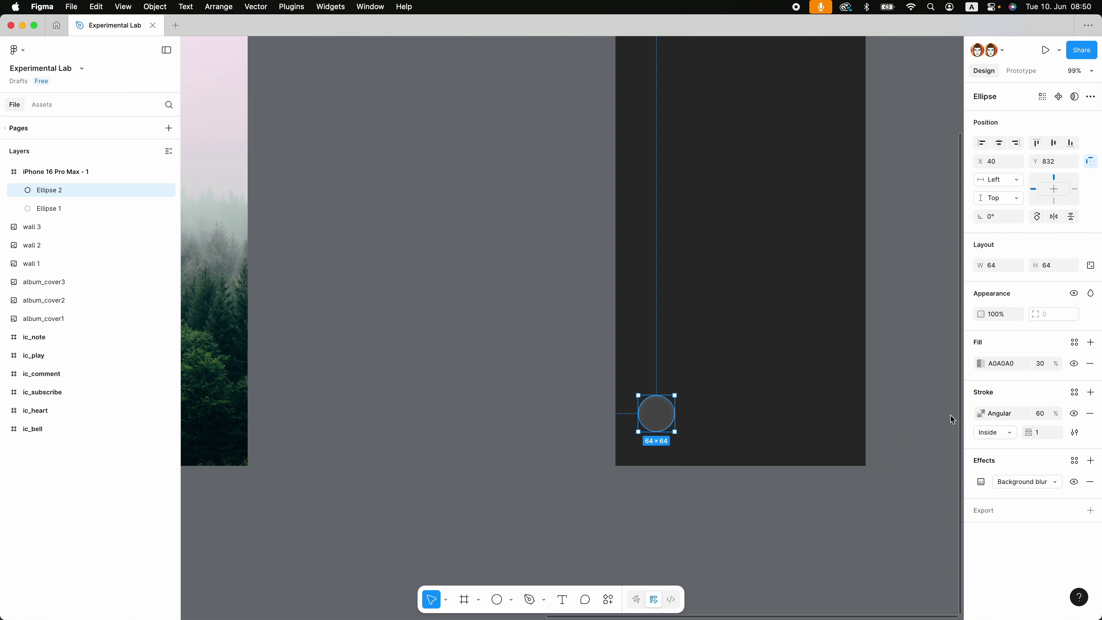
left_click(925, 415)
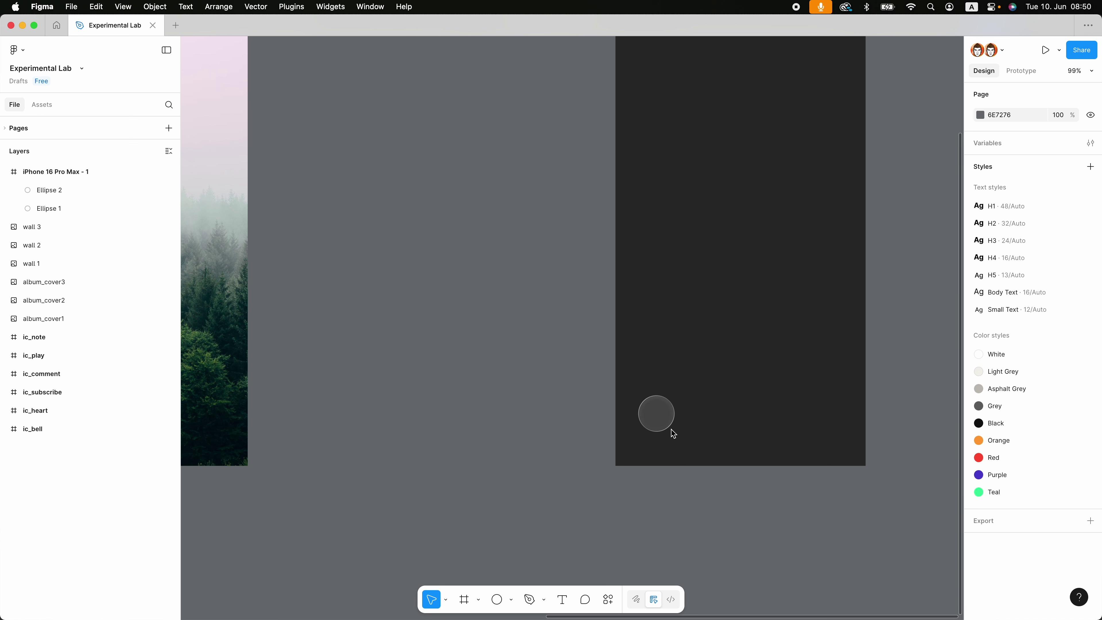
Step: Change the duplicate circle's background blur from progressive to uniform
left_click(668, 403)
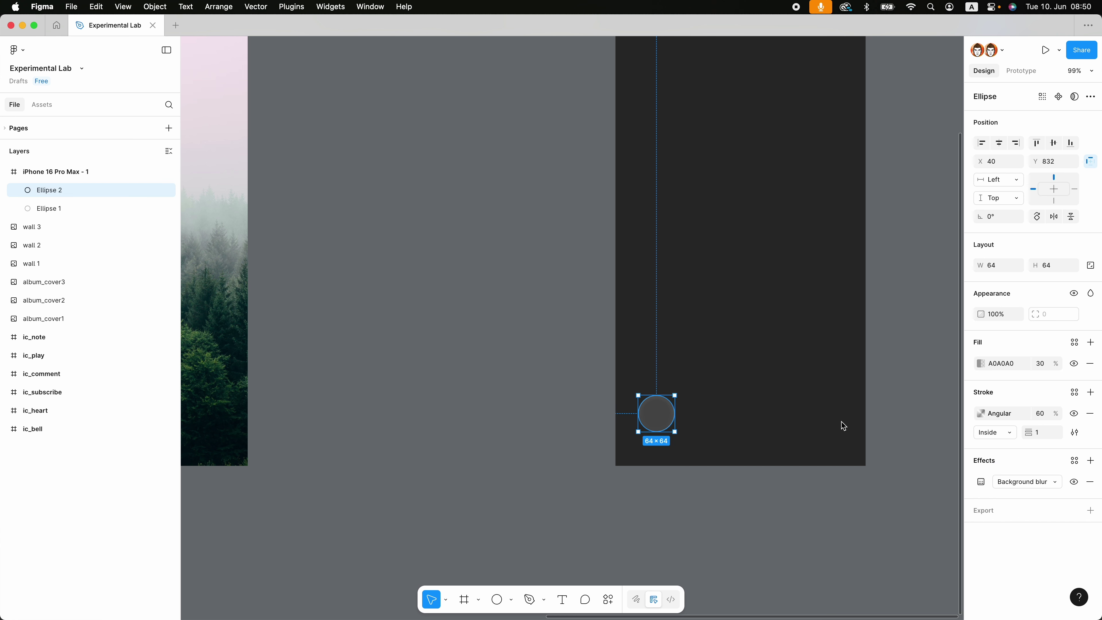
left_click(980, 481)
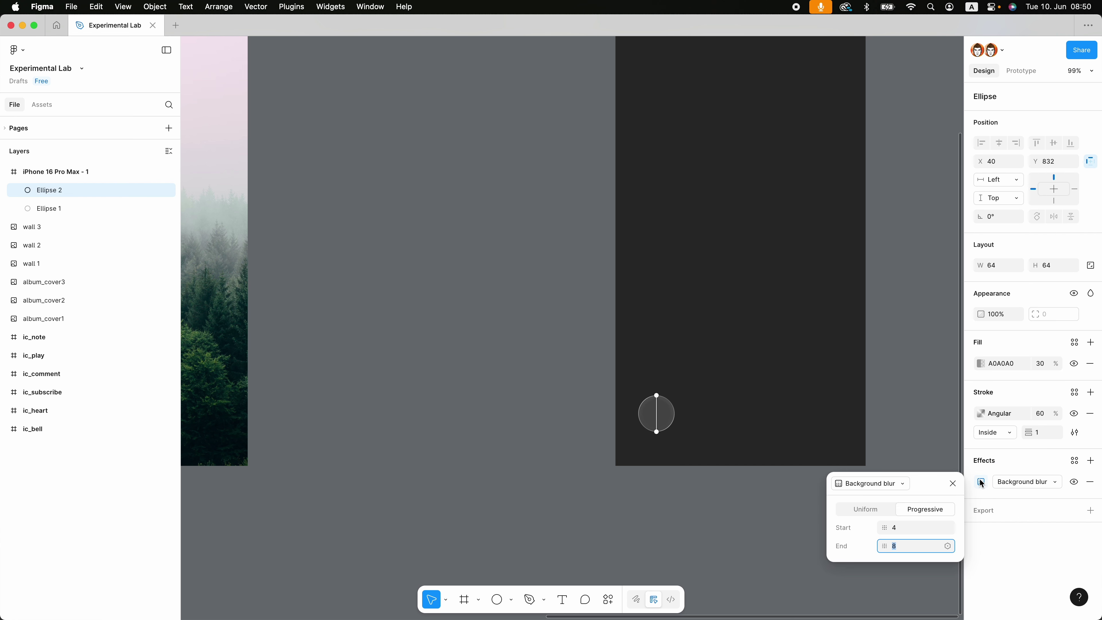
left_click(864, 509)
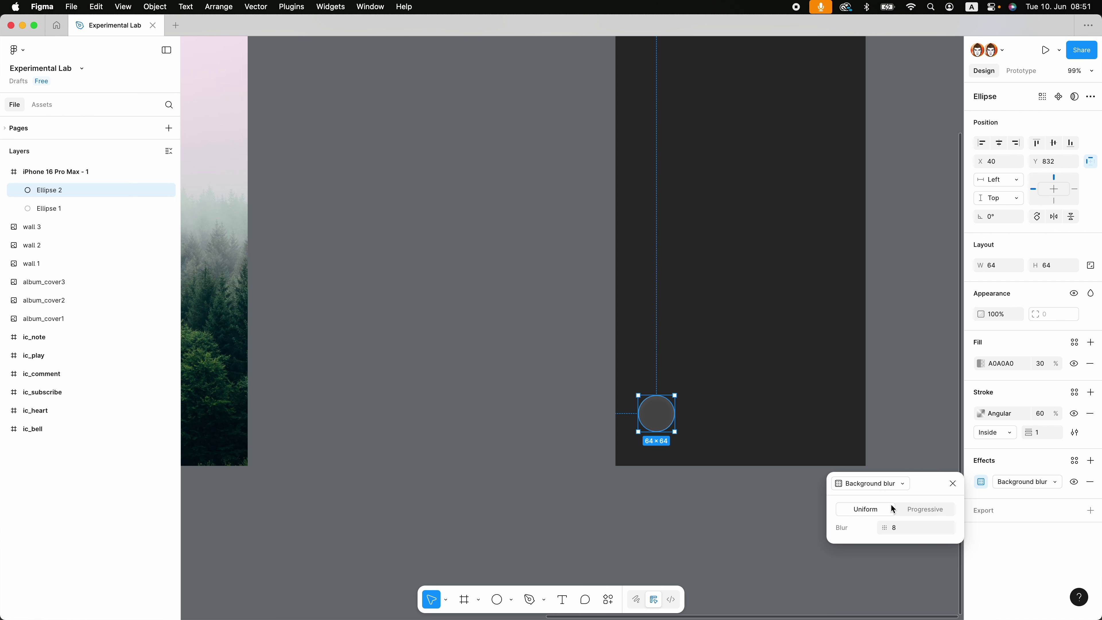
Step: Add an inner shadow to the duplicate circle with a Y offset of -1 and a blur of 2
left_click(1091, 461)
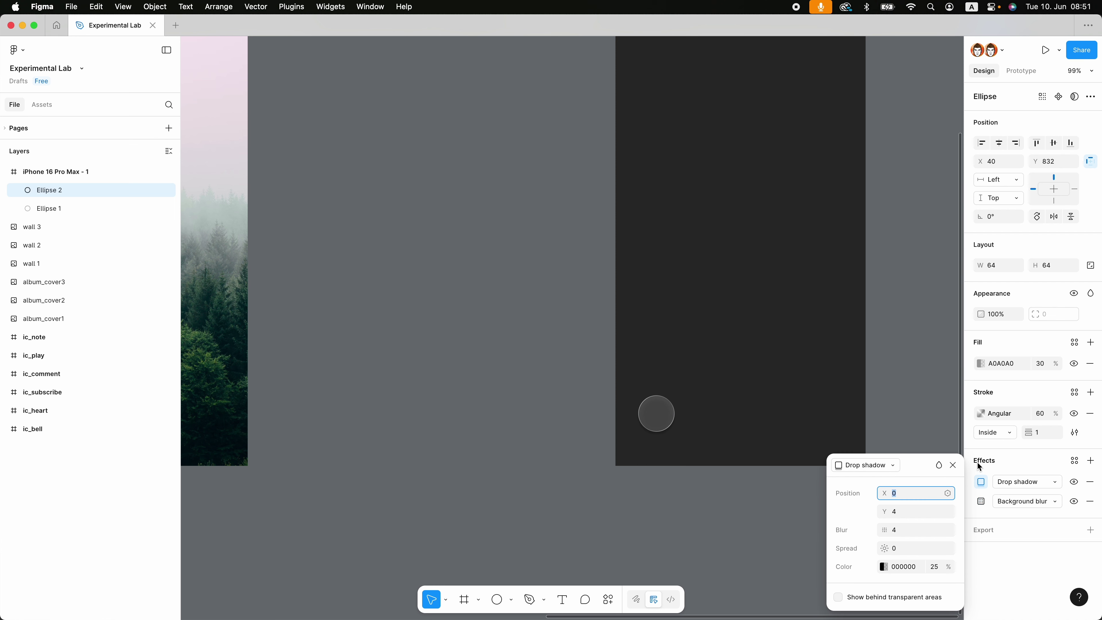
left_click(1007, 482)
left_click(997, 467)
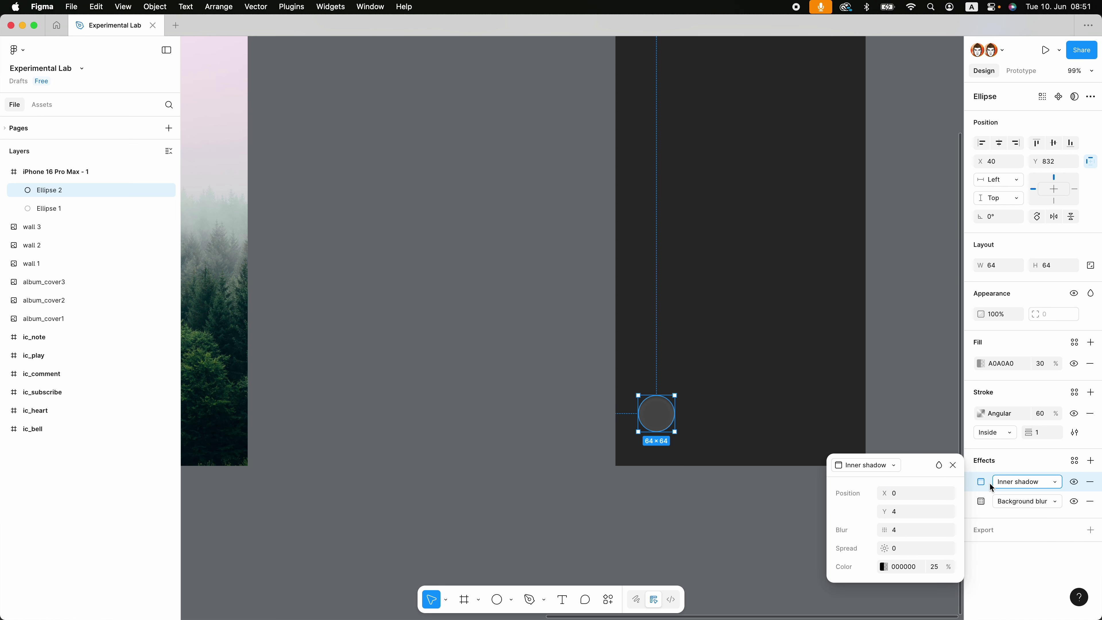
left_click(902, 511)
type("-1")
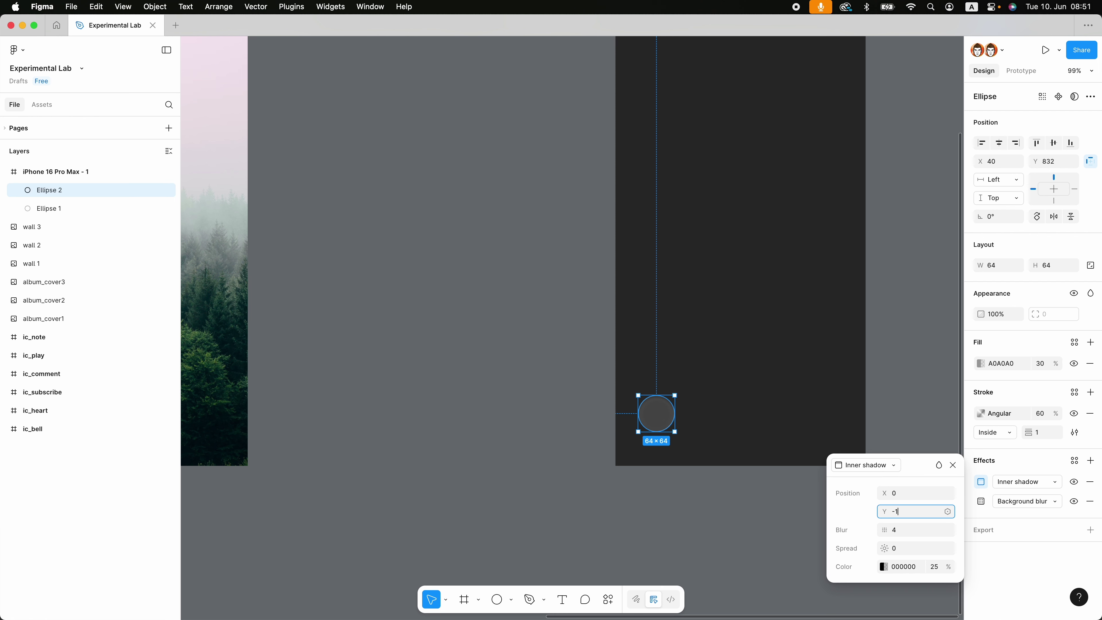
key("Return")
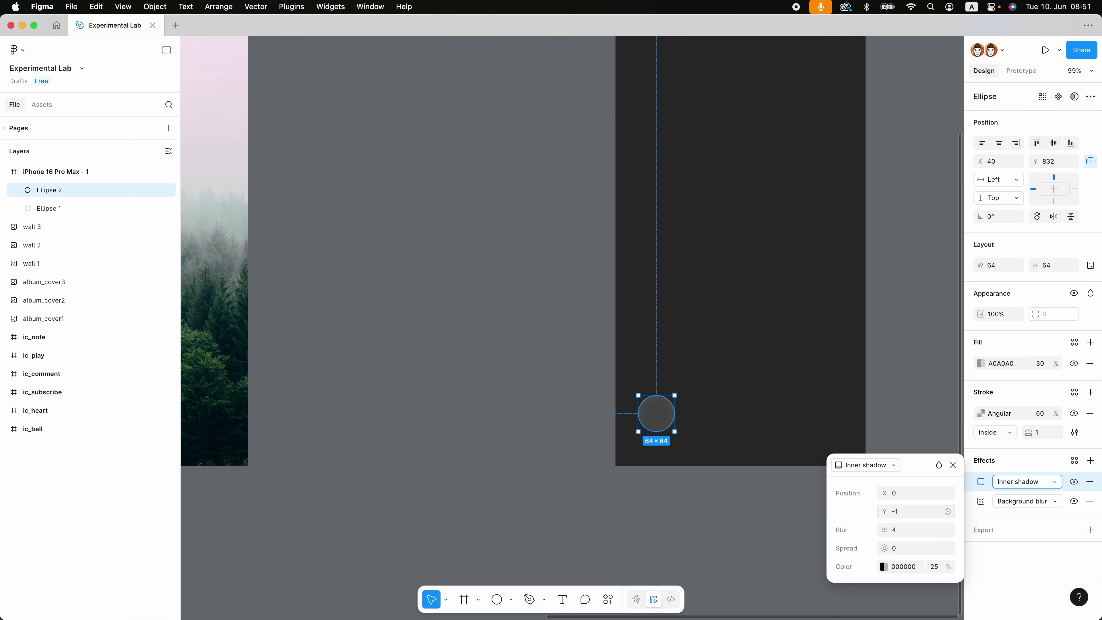
left_click(905, 534)
type("2")
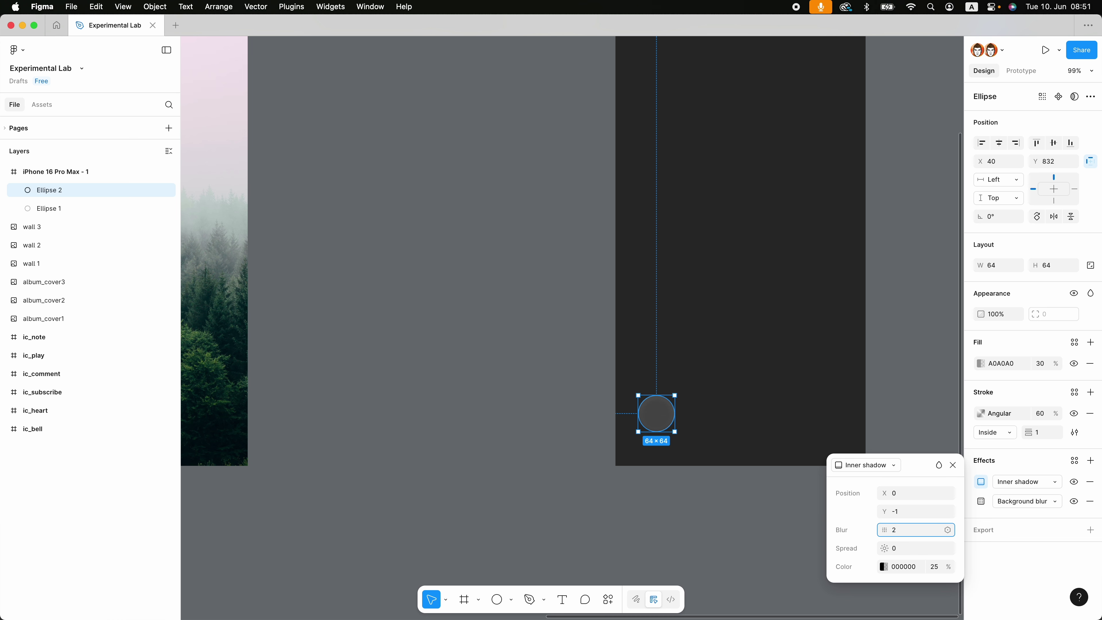
key("Return")
Step: Set the inner shadow's color to FFFFFF at 40% opacity
left_click(910, 567)
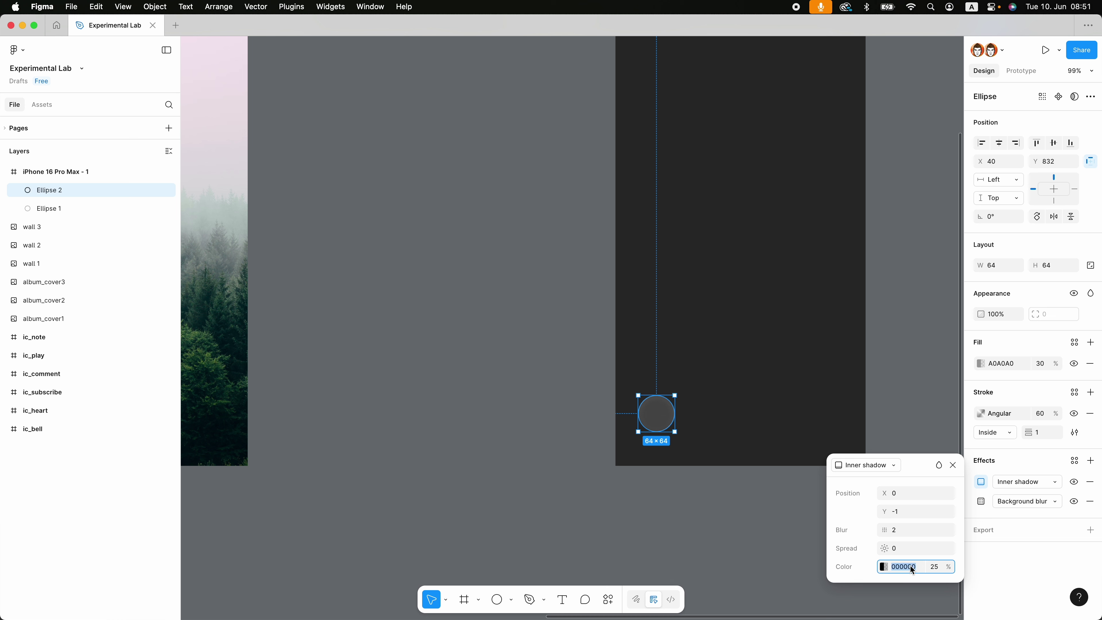
type("FFFFFF")
key("Return")
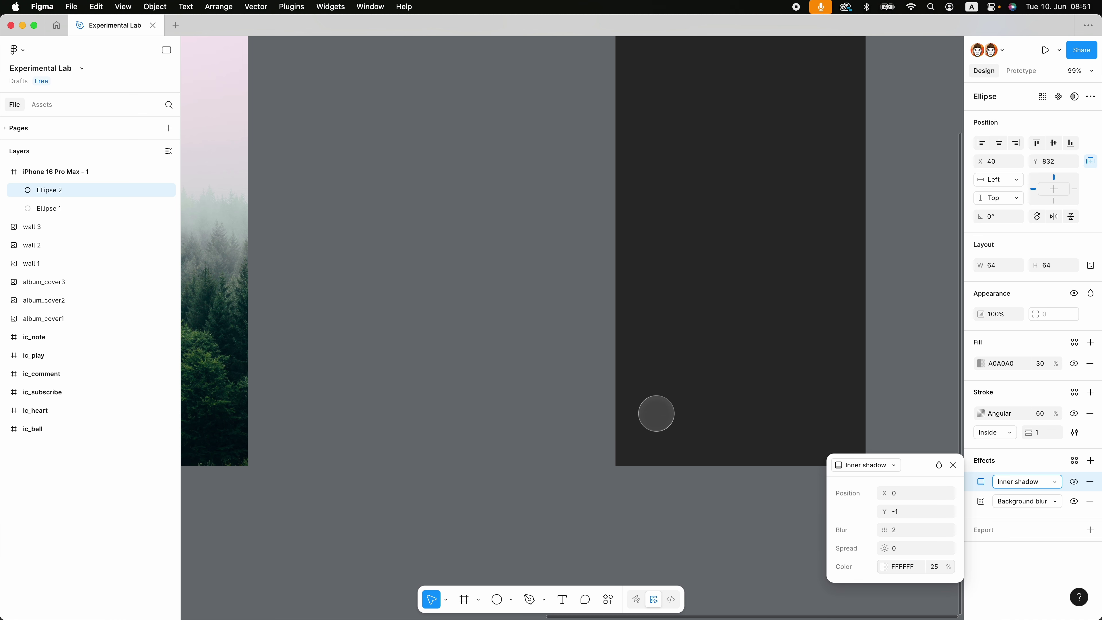
left_click(935, 565)
type("40")
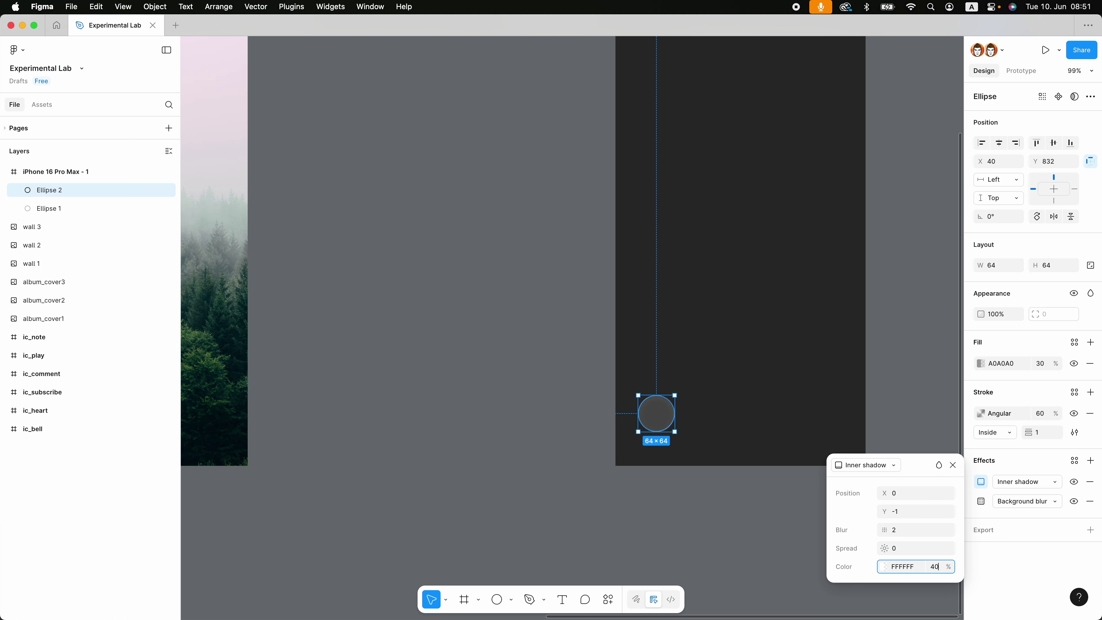
key("Return")
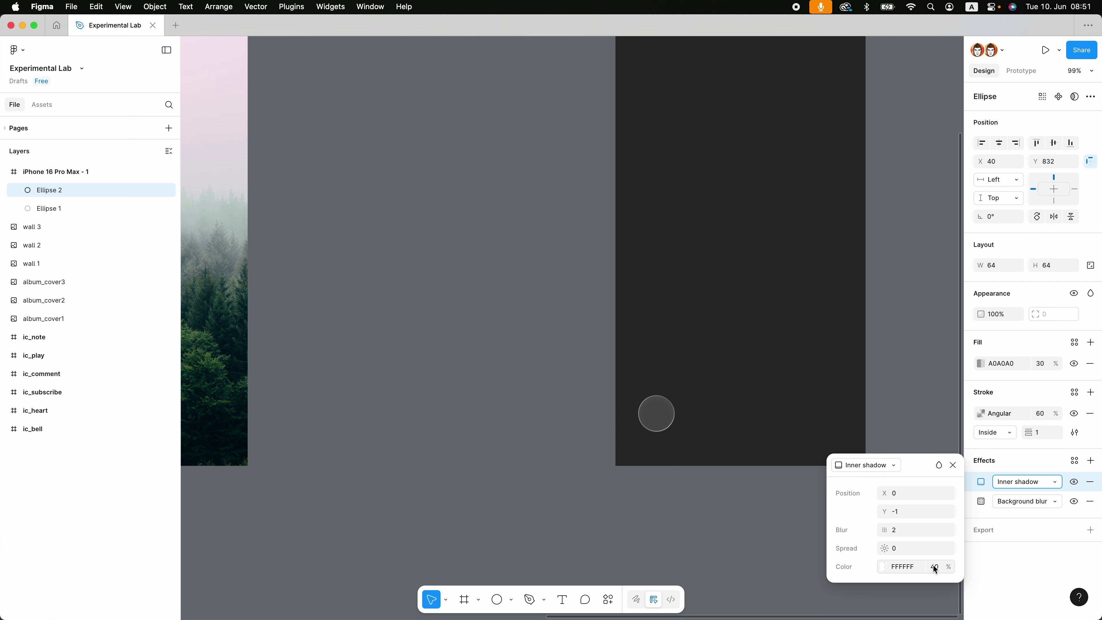
left_click(953, 465)
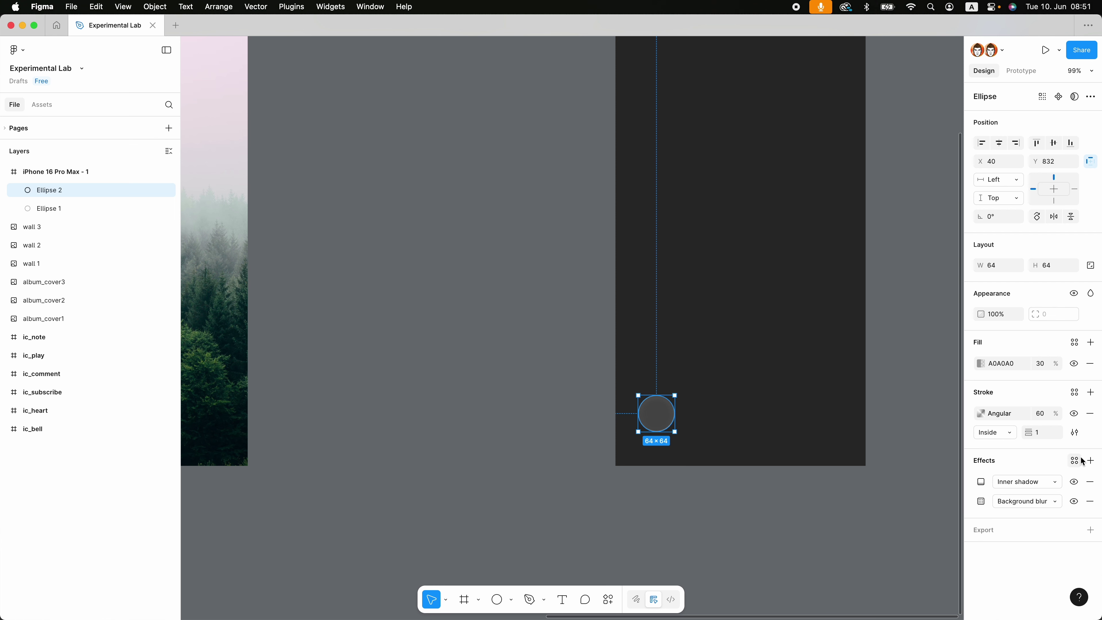
Step: Add a second inner shadow to the duplicate circle and set its 000000 color to 8% opacity
left_click(1090, 460)
left_click(872, 464)
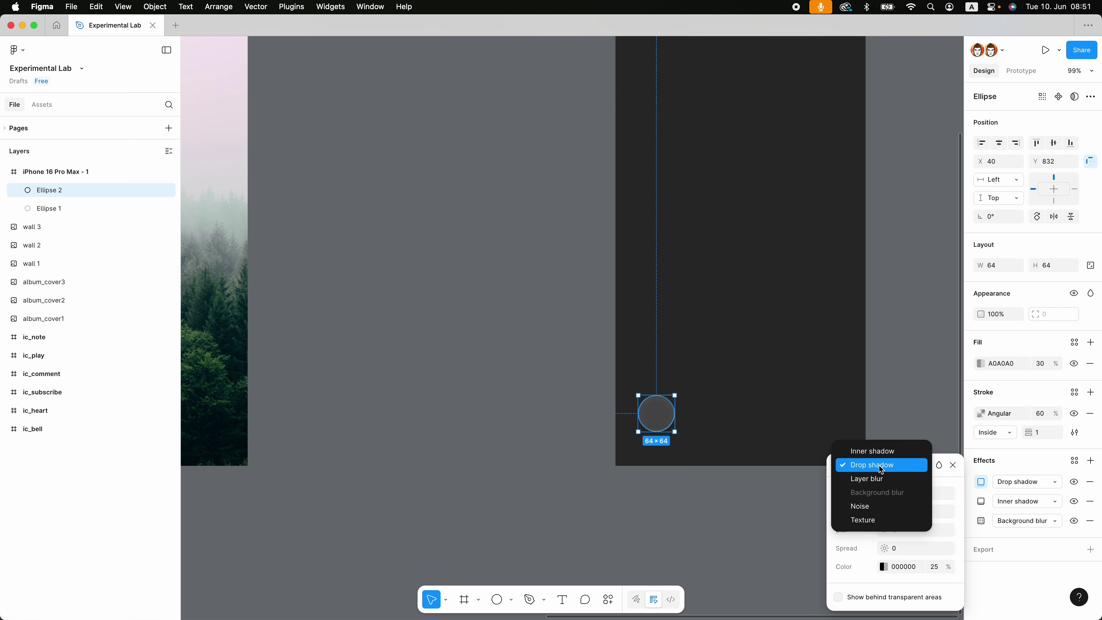
left_click(871, 449)
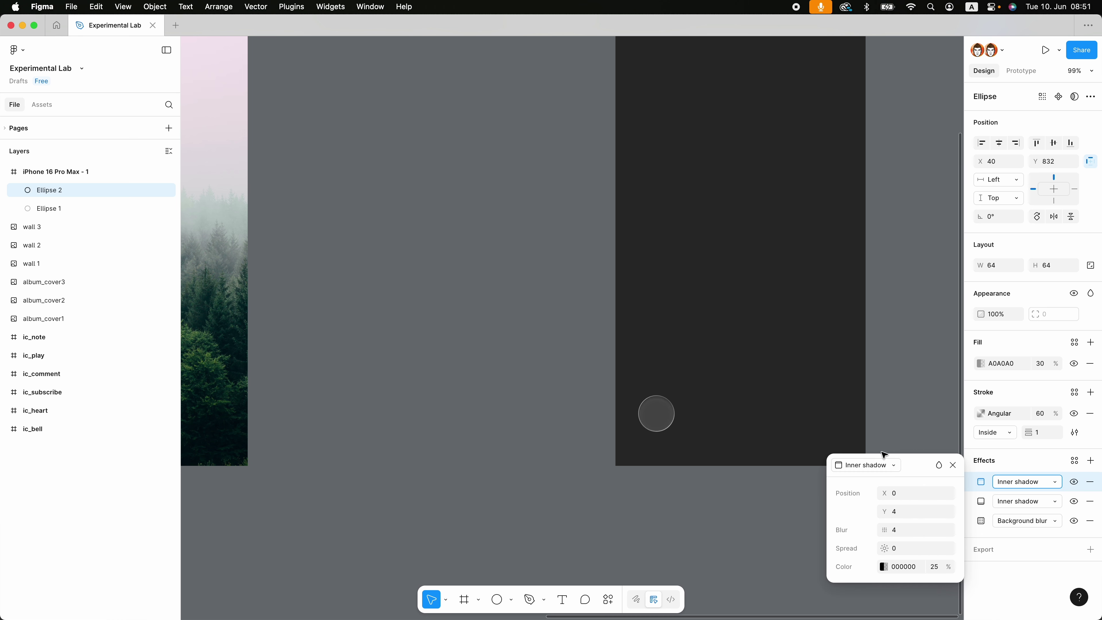
left_click(938, 569)
type("8")
key("Return")
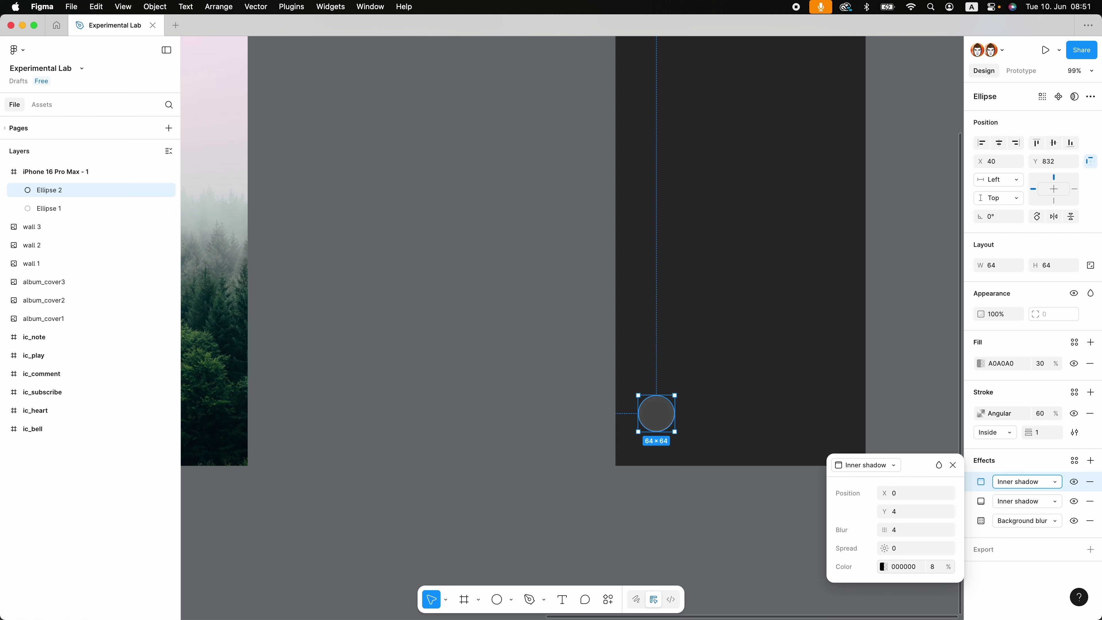
Step: Set the second inner shadow's blur to 2 and its Y offset to 1
left_click(894, 530)
type("2")
key("Return")
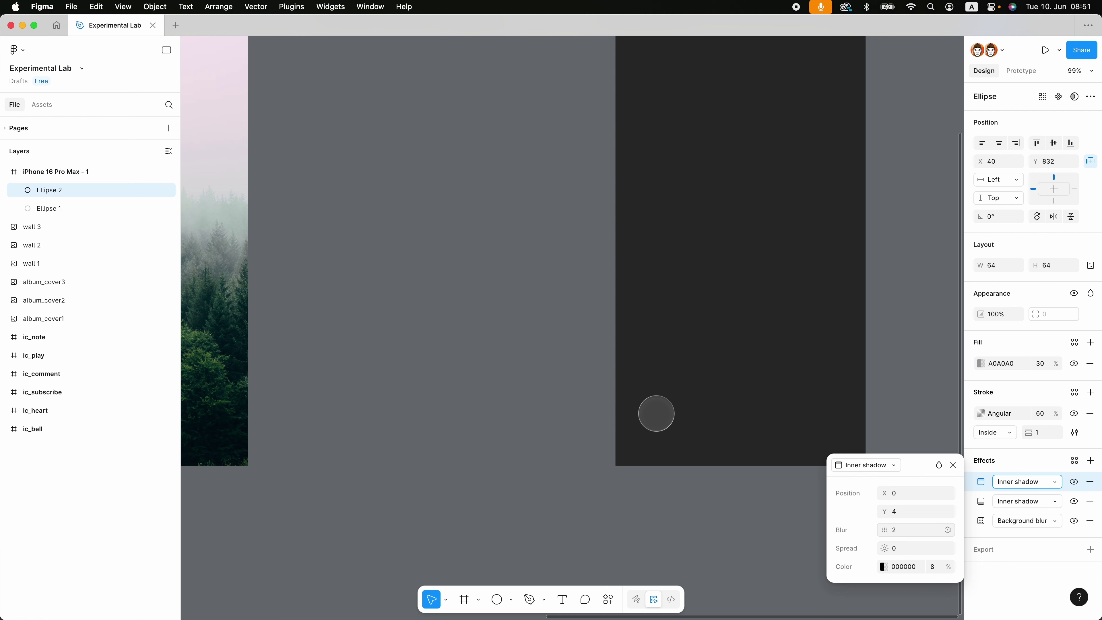
left_click(899, 513)
type("1")
key("Return")
left_click(952, 465)
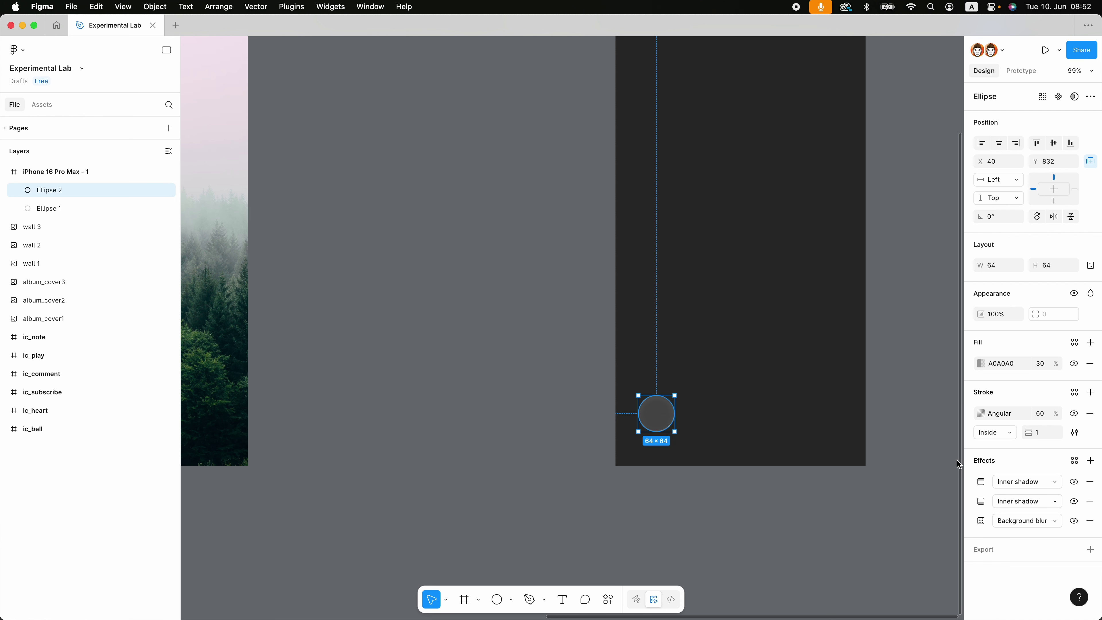
left_click(776, 476)
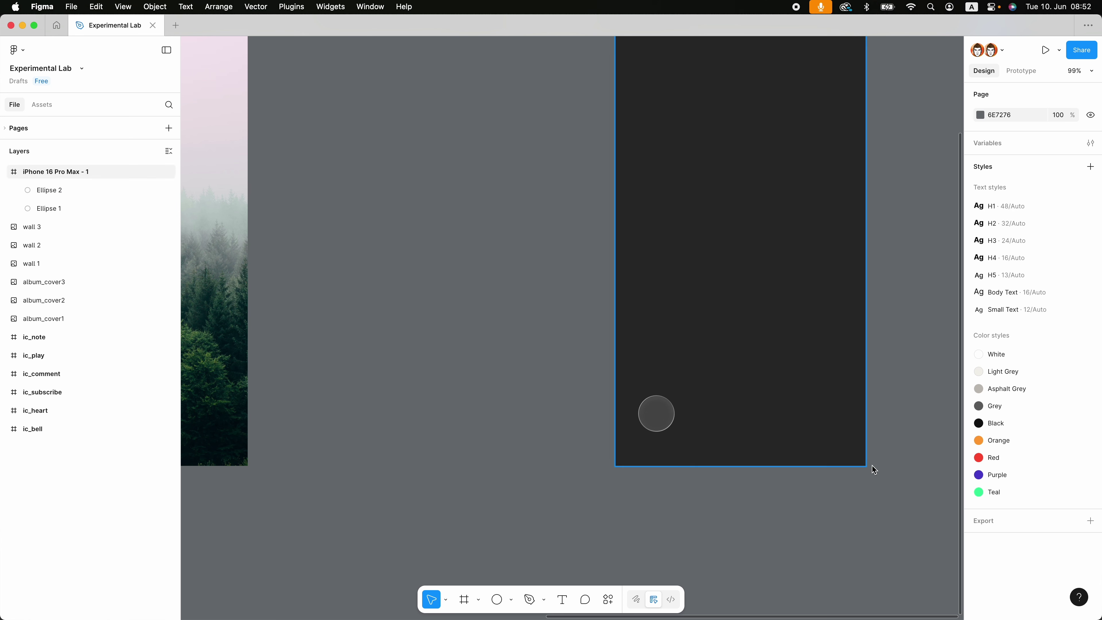
Step: Copy the ic_bell icon into the iPhone 16 Pro Max frame and select it together with the upper circle
scroll(870, 466, "down", 5)
scroll(625, 214, "up", 7)
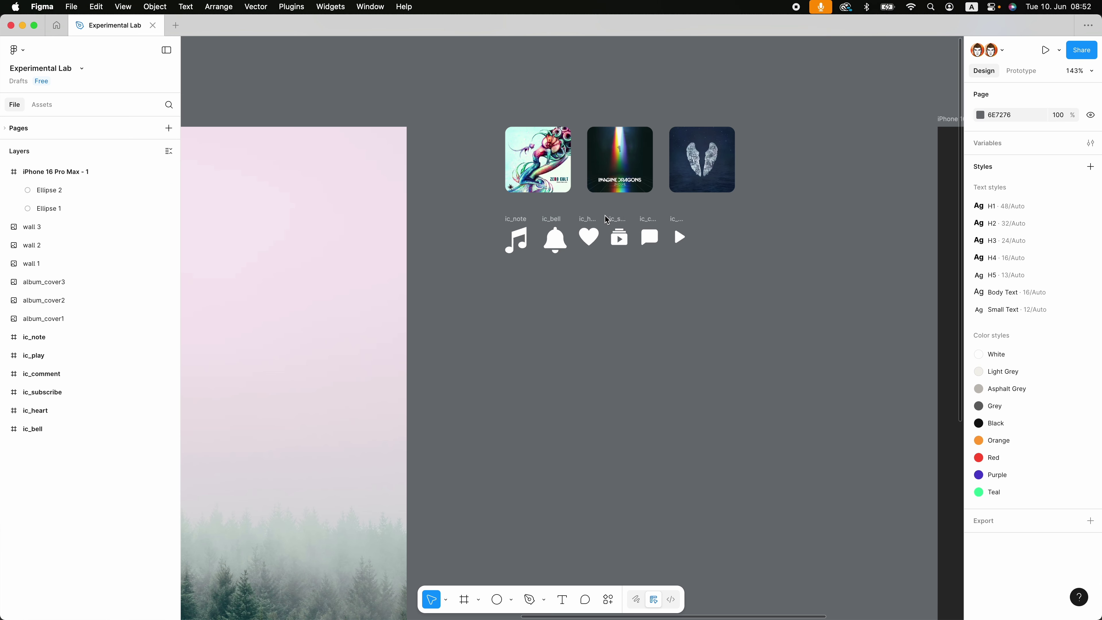
left_click(554, 240)
scroll(536, 379, "down", 7)
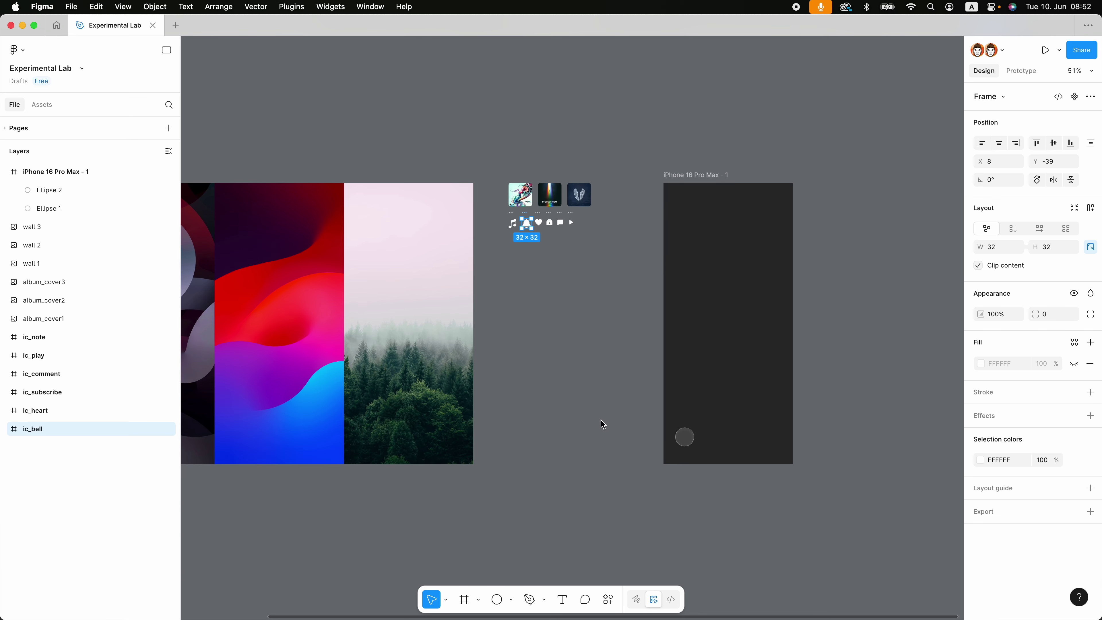
scroll(668, 395, "up", 8)
left_click(721, 437)
key("super+v")
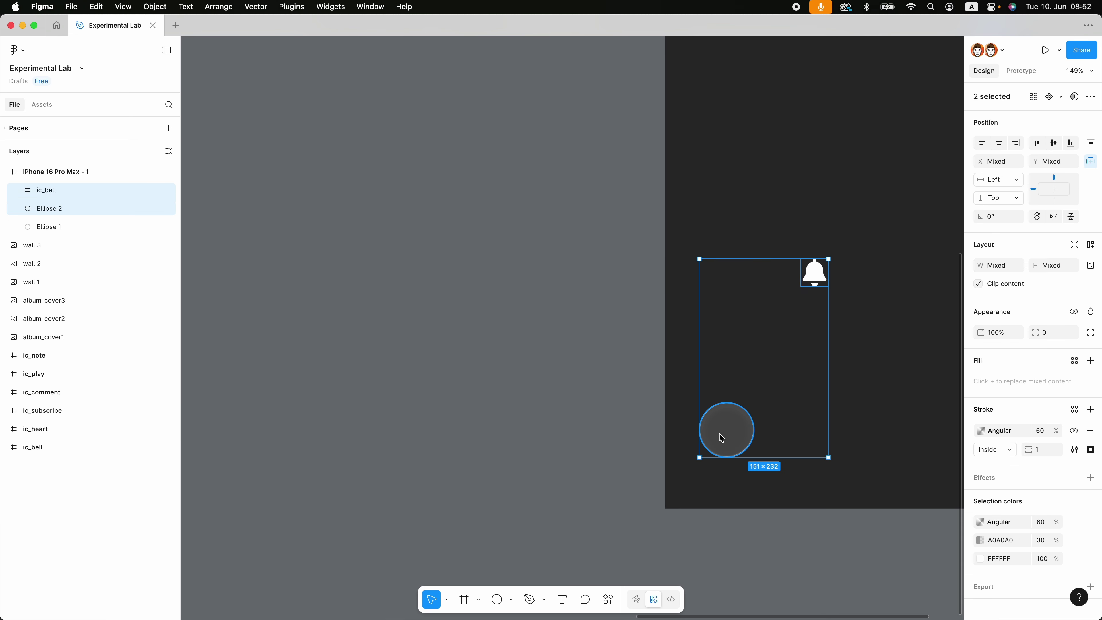
Step: Center the bell icon horizontally and vertically on the circle
left_click(981, 143)
left_click(1053, 143)
left_click(999, 144)
Step: Group the bell icon with both circles and rename the group btn_circle
left_click(99, 229)
left_click(99, 196, "shift")
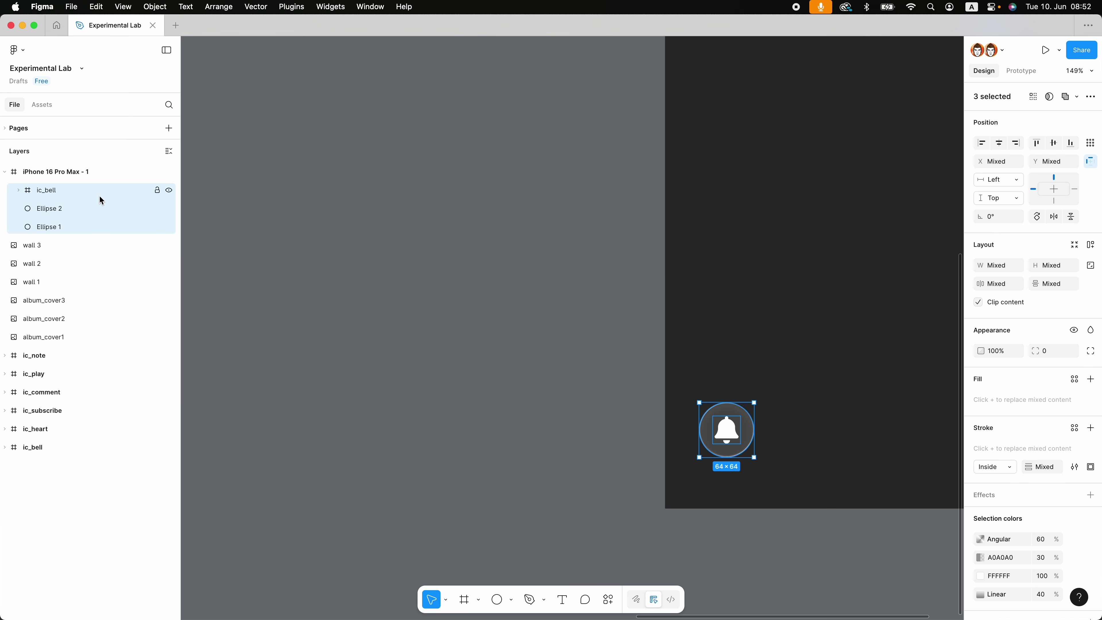
key("super+g")
double_click(63, 191)
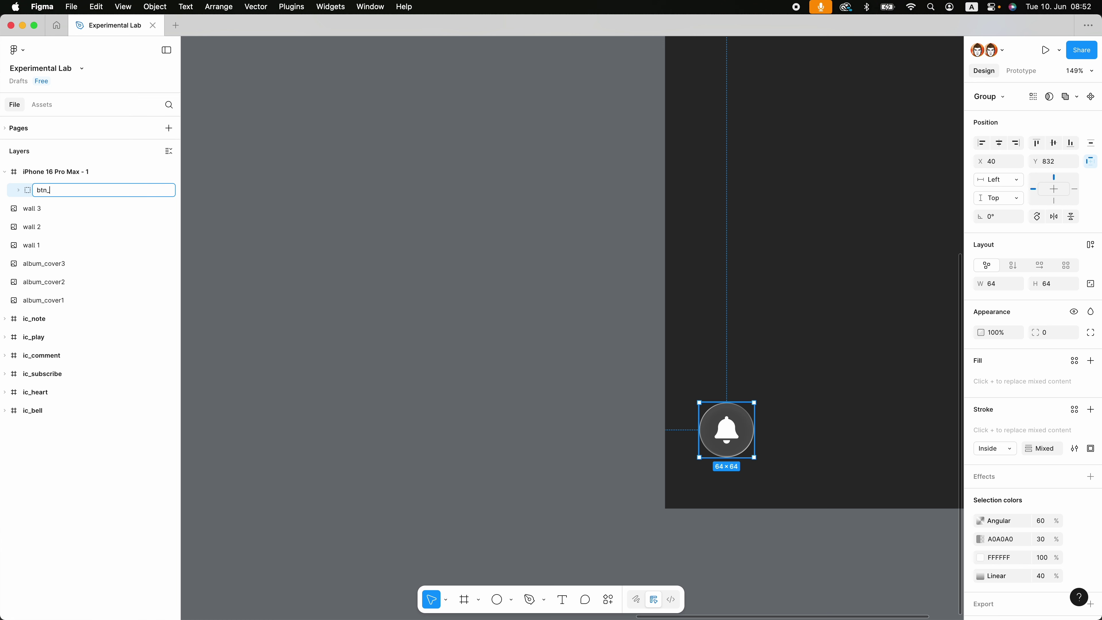
key("Return")
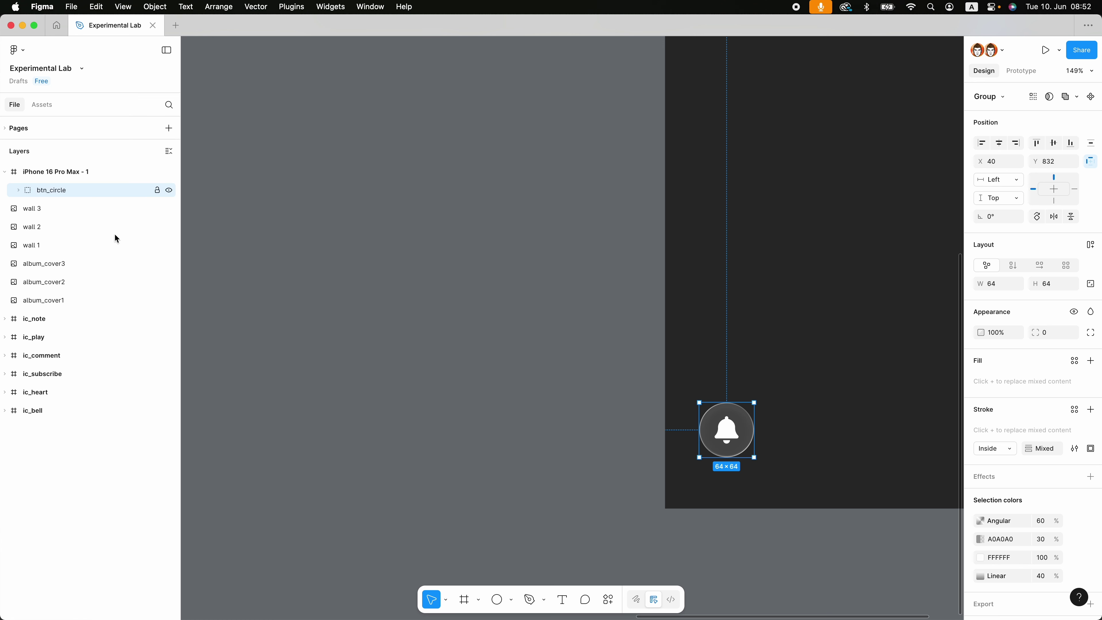
left_click(501, 351)
left_click_drag(554, 345, 404, 348)
scroll(403, 348, "down", 5)
scroll(403, 348, "up", 5)
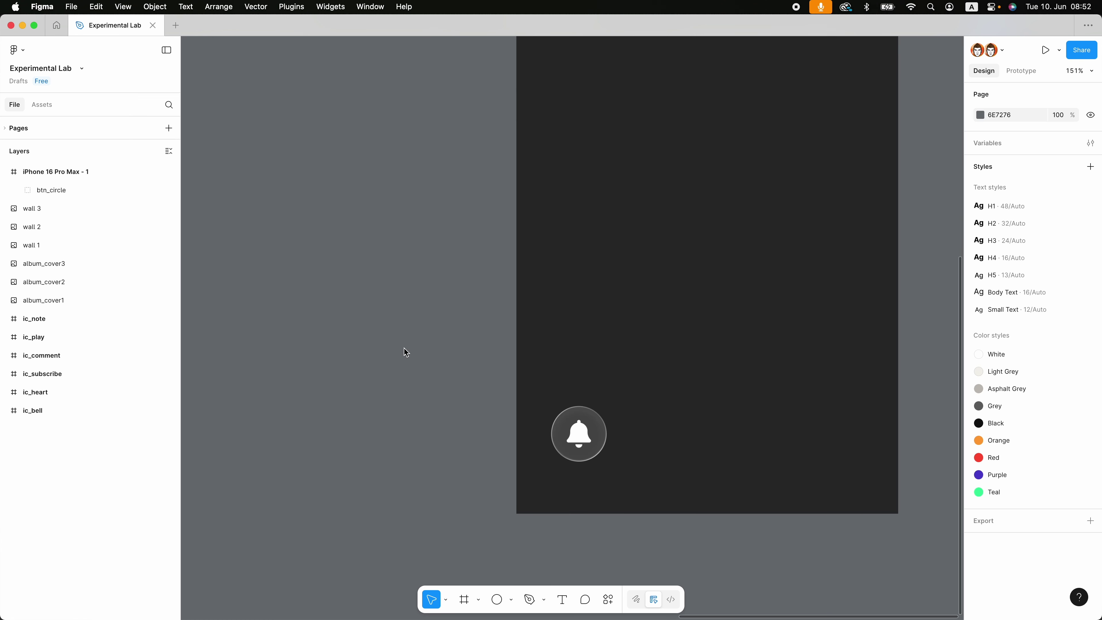
Step: Draw a rectangle about 266 wide beside the bell button in the iPhone frame and set its height to 64
scroll(405, 349, "down", 3)
left_click_drag(405, 350, 452, 381)
scroll(472, 384, "down", 2)
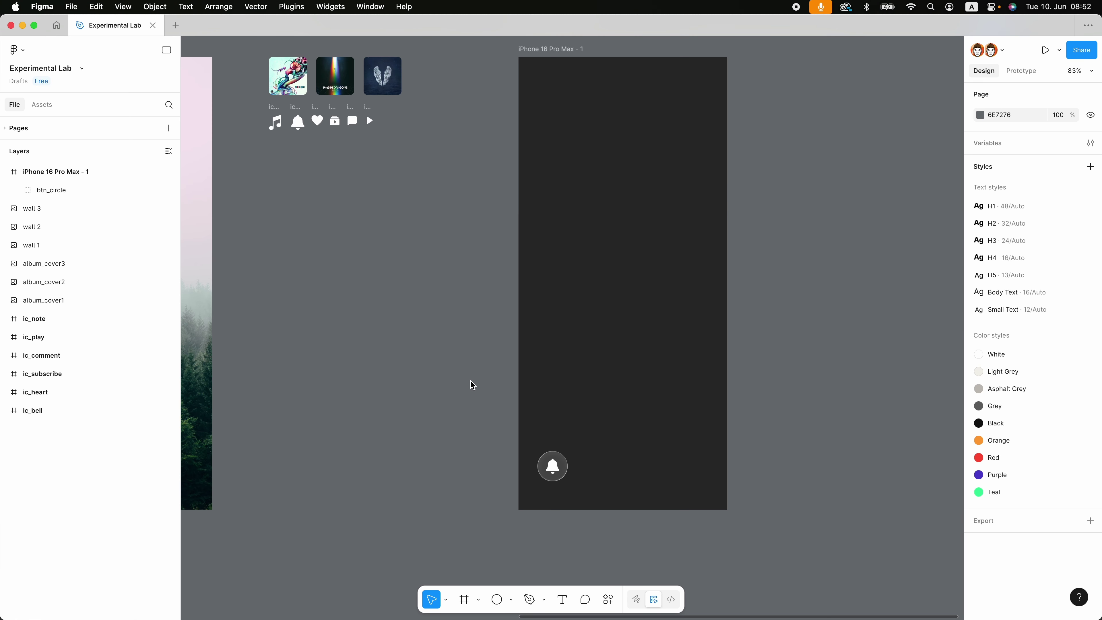
scroll(472, 384, "up", 2)
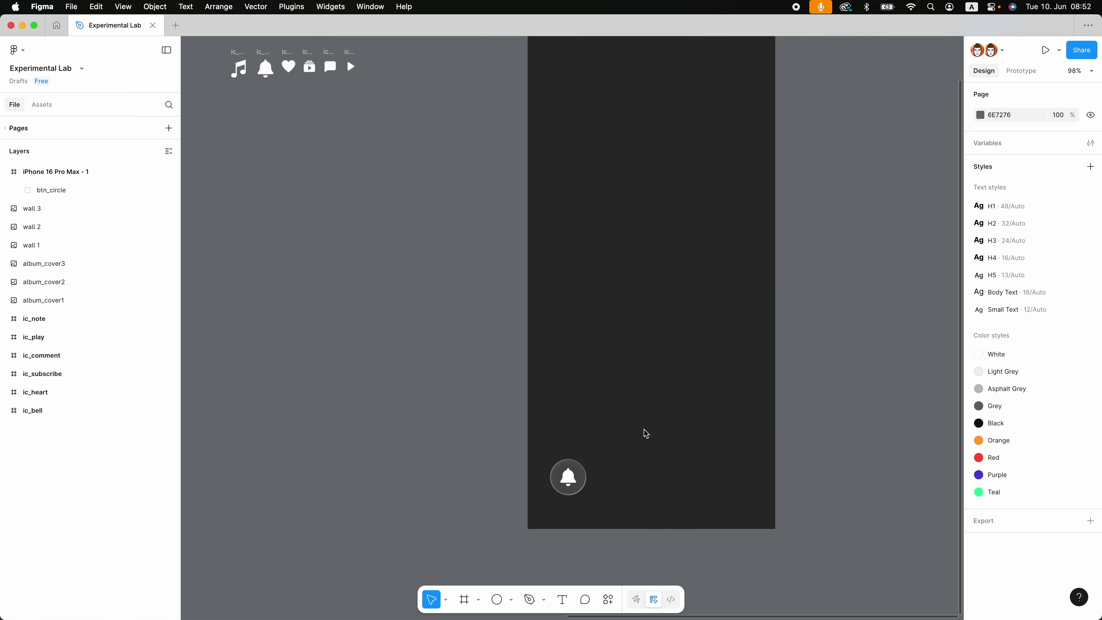
key("r")
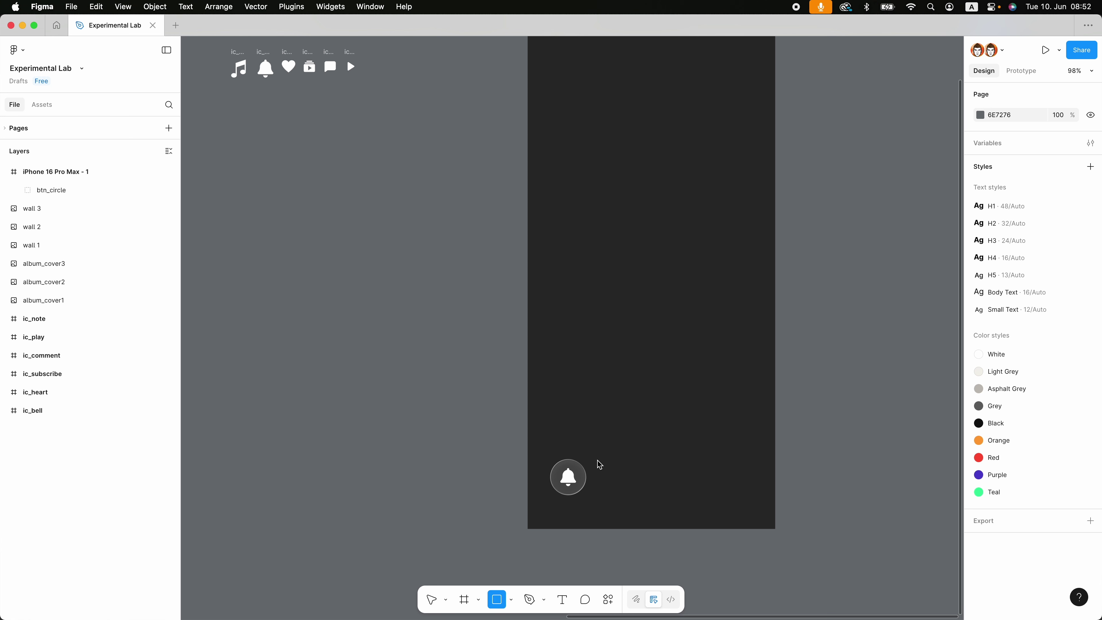
left_click_drag(597, 460, 746, 495)
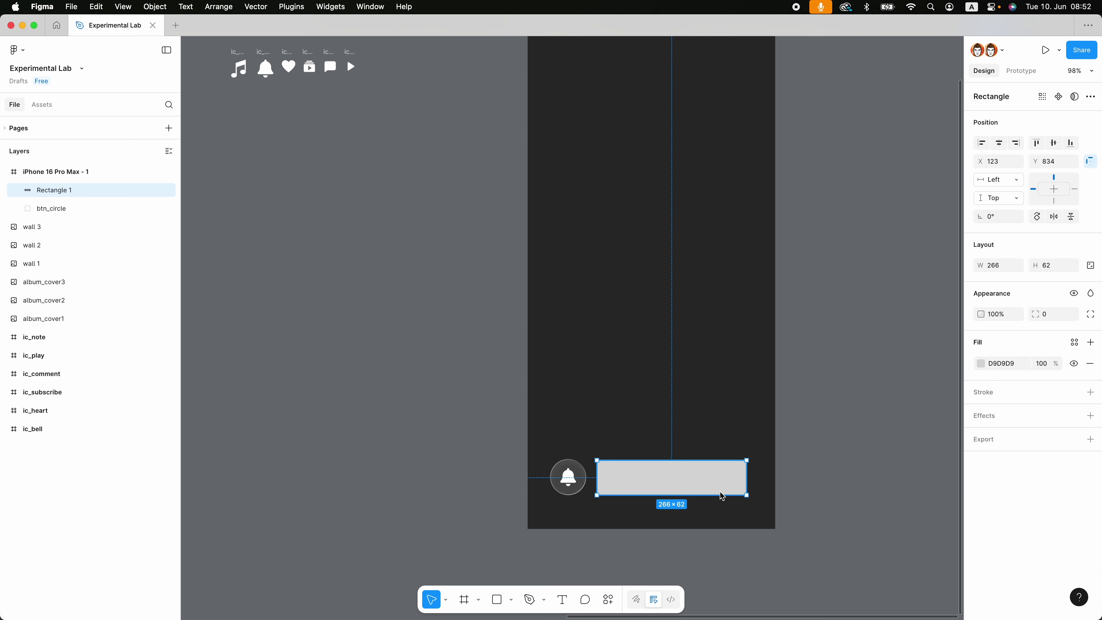
left_click(1050, 266)
type("64")
key("Return")
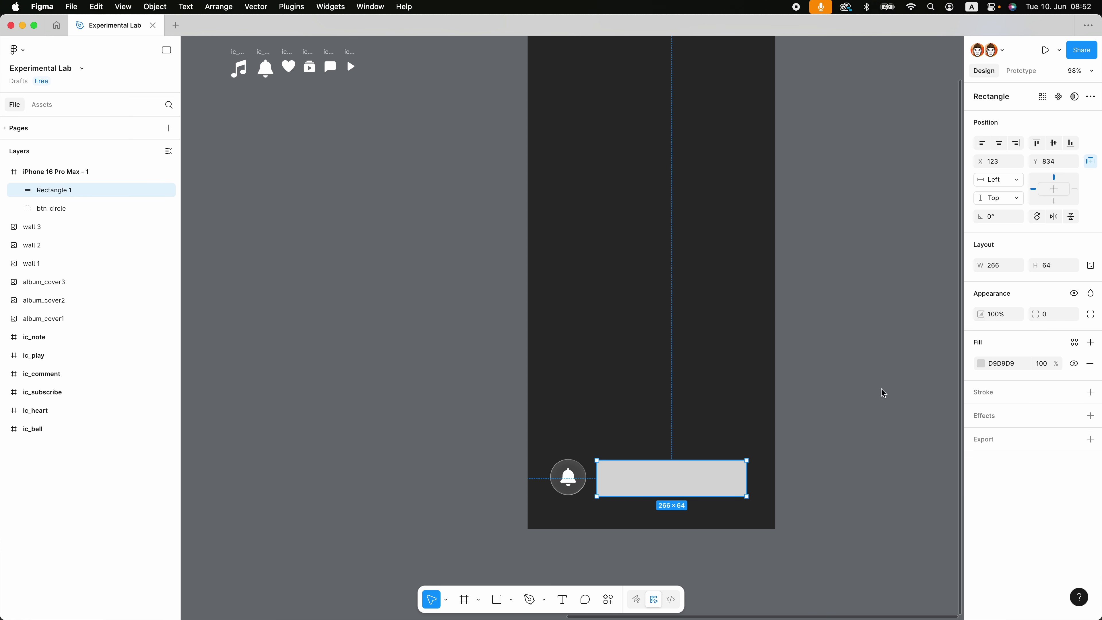
Step: Nudge the rectangle to X 128, Y 832 and widen it by 6 to 272
key("Right")
key("Right")
key("Right")
key("Right")
key("Right")
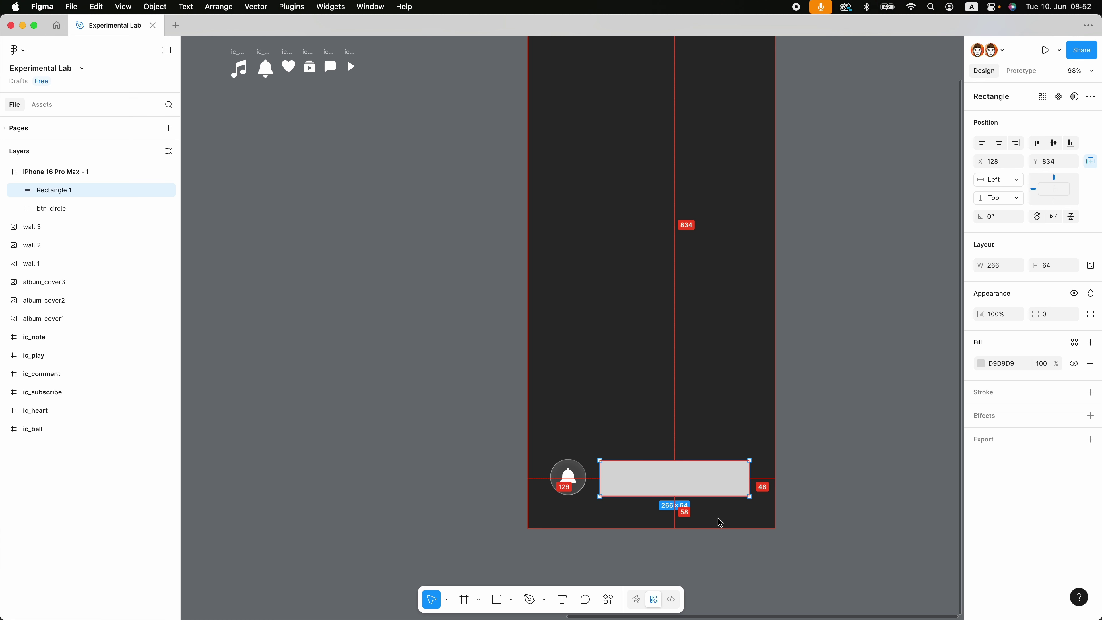
key("Up")
key("Up")
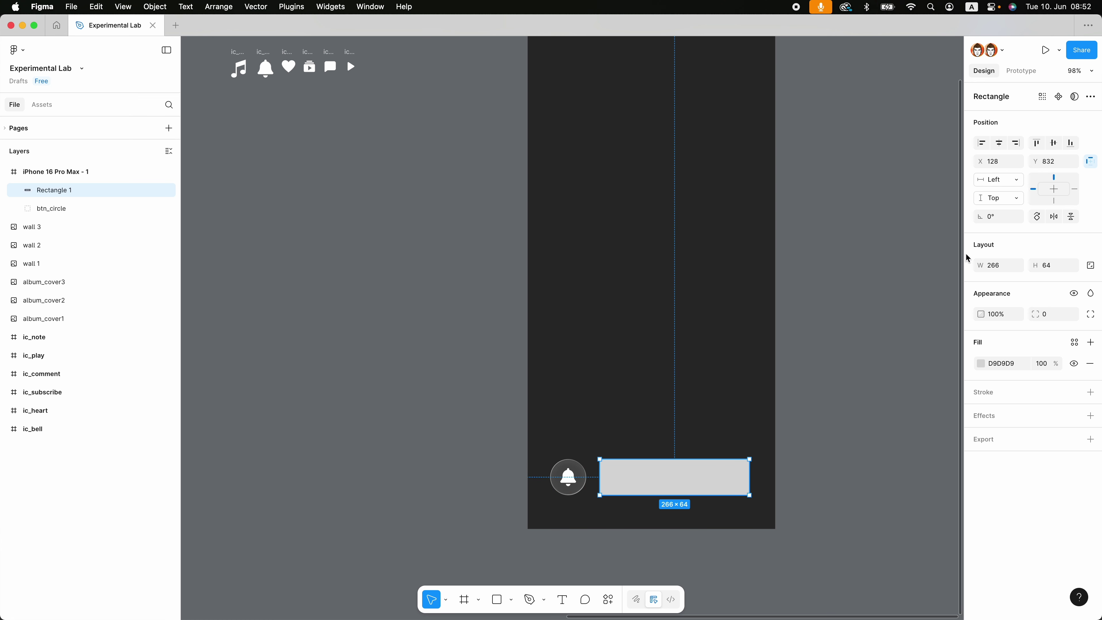
left_click(1003, 268)
type("+6")
key("Return")
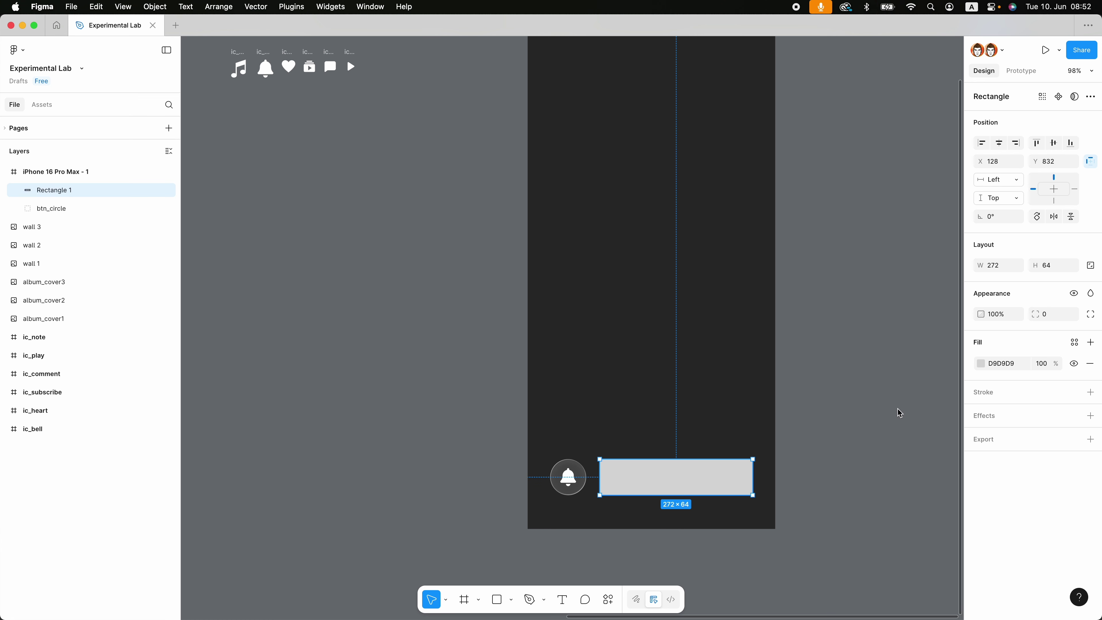
left_click(899, 412)
Step: Copy the properties of Ellipse 1 in btn_circle and paste them onto the rectangle
double_click(561, 488)
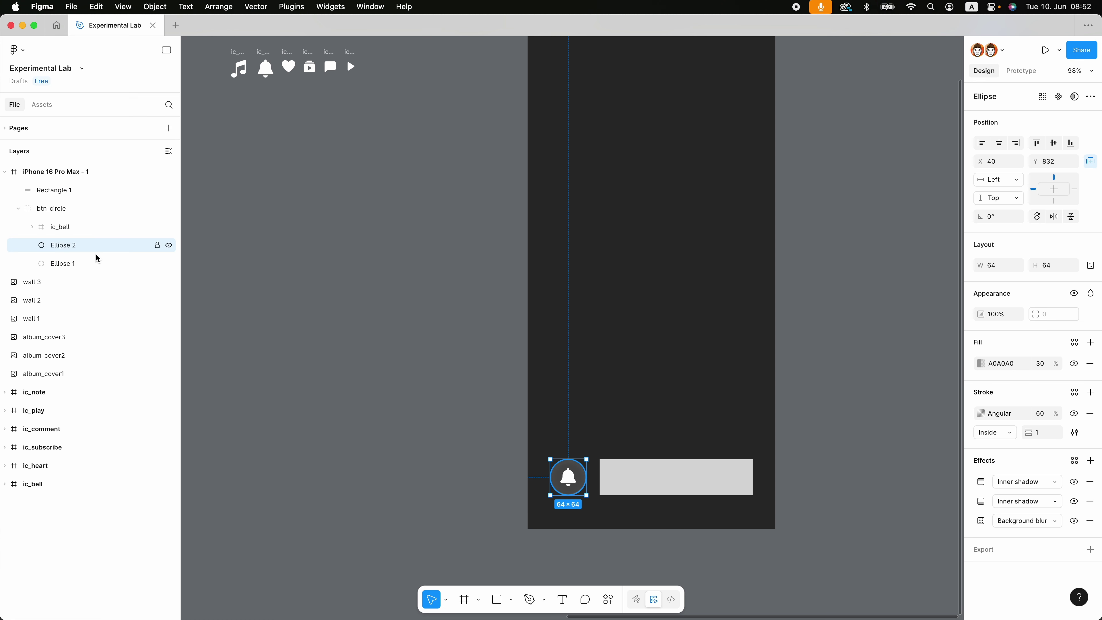
left_click(93, 263)
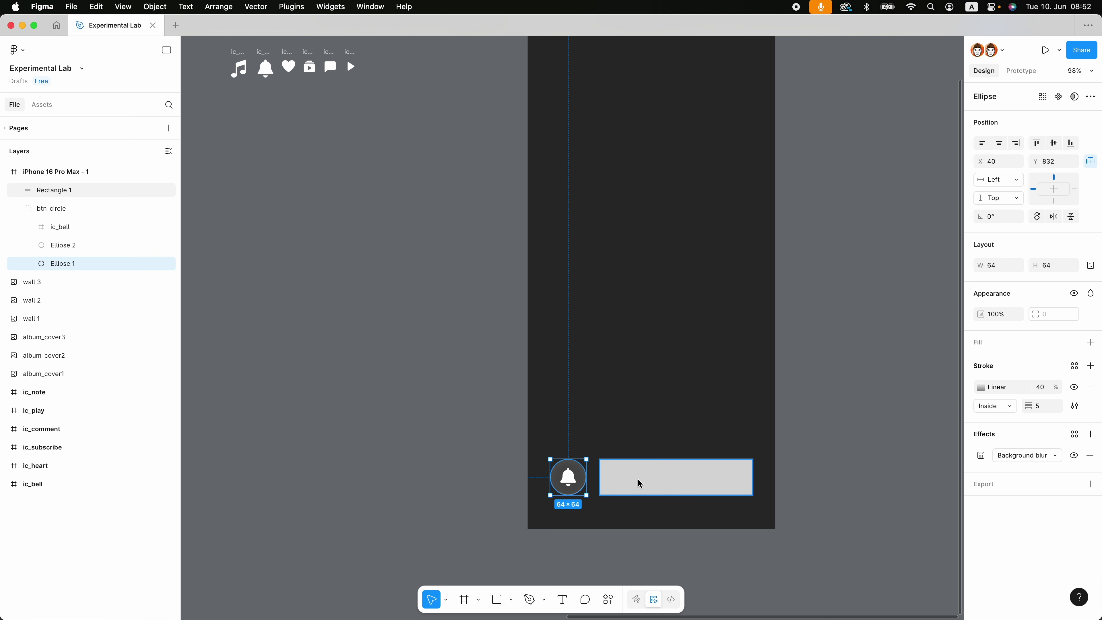
left_click(646, 481)
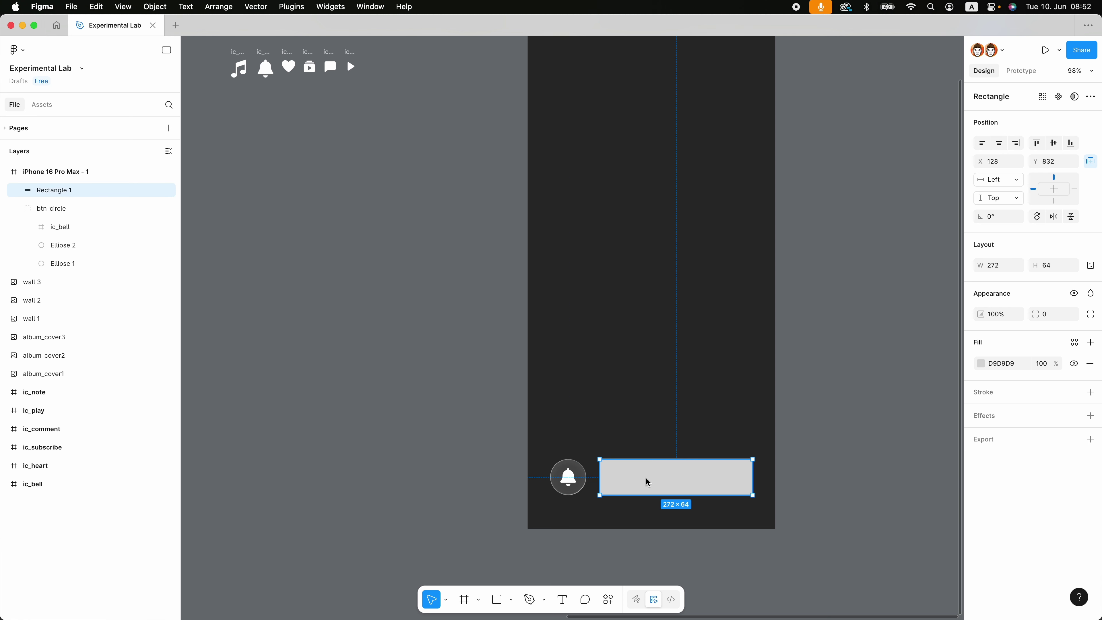
key("super+alt+v")
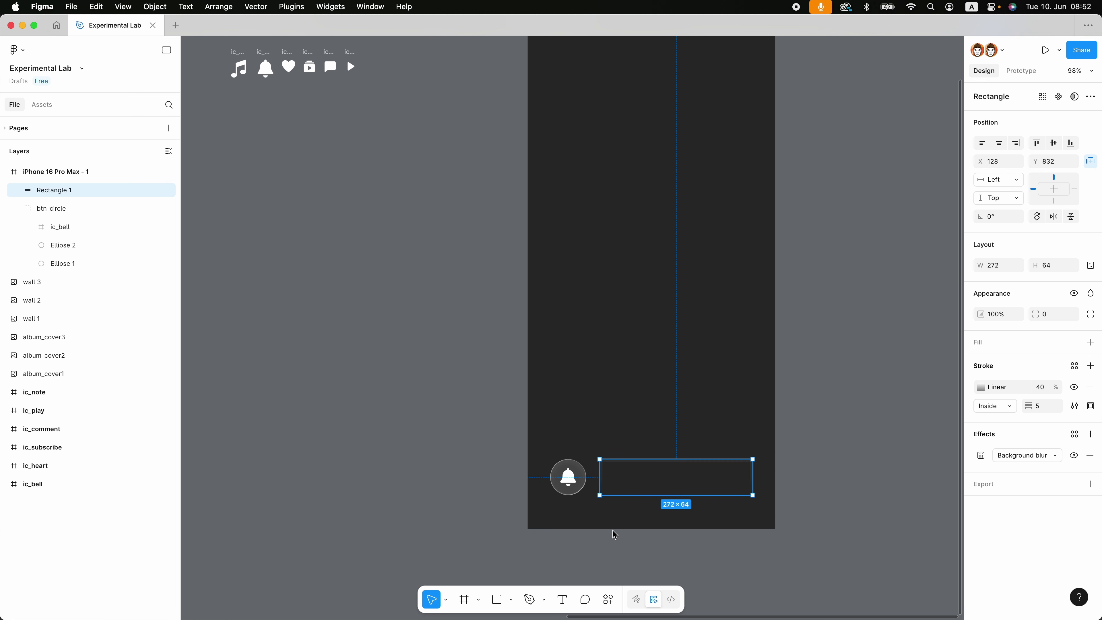
left_click(613, 530)
Step: Duplicate the rectangle and apply the copied properties of Ellipse 2 to the duplicate
left_click(68, 190)
key("super+d")
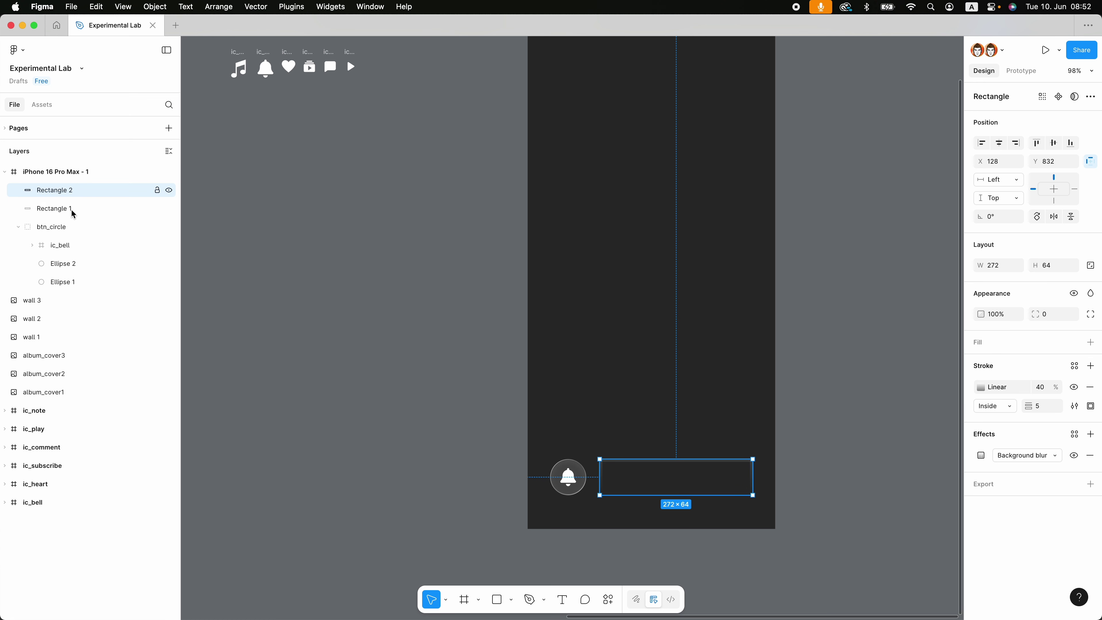
left_click(68, 262)
left_click(69, 192)
key("super+alt+v")
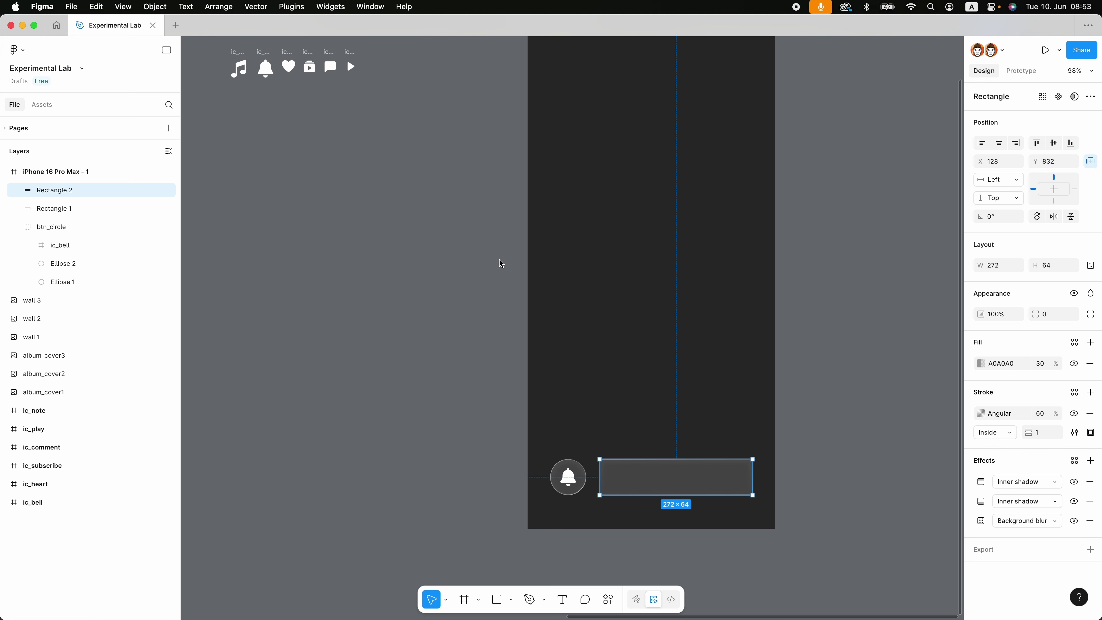
Step: Set the corner radius of both stacked rectangles to 40
left_click(79, 210, "shift")
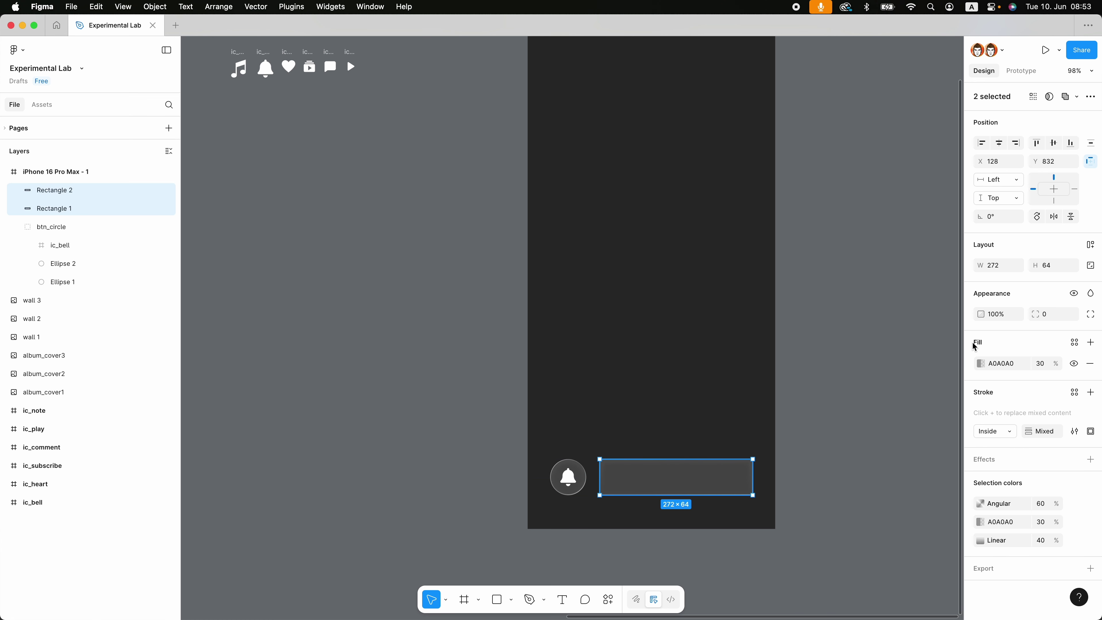
left_click(1049, 316)
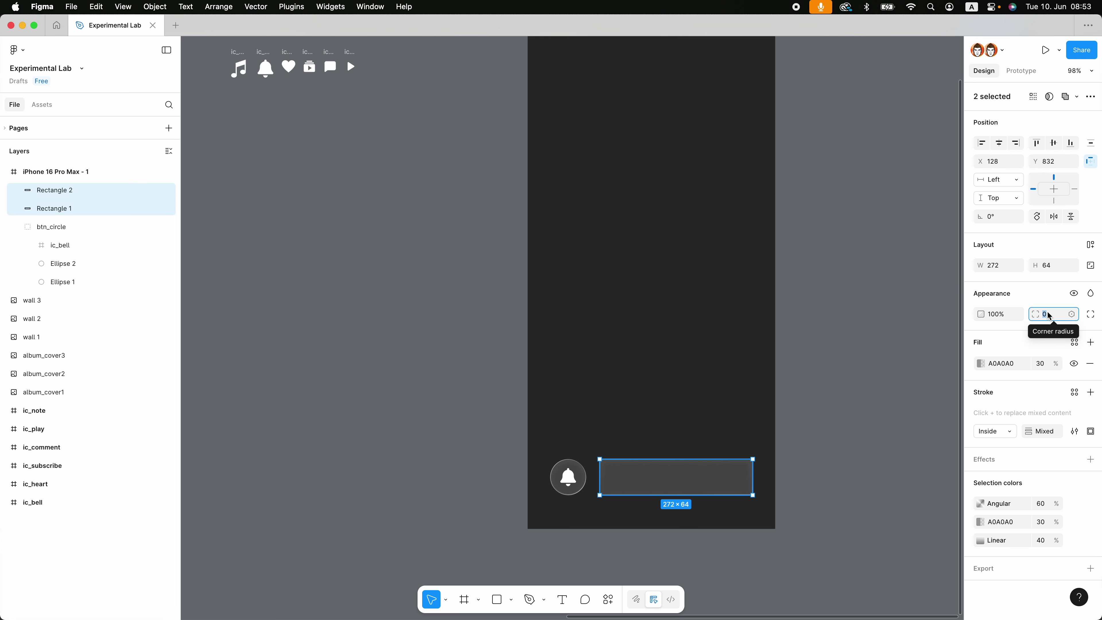
type("40")
key("Return")
left_click(836, 523)
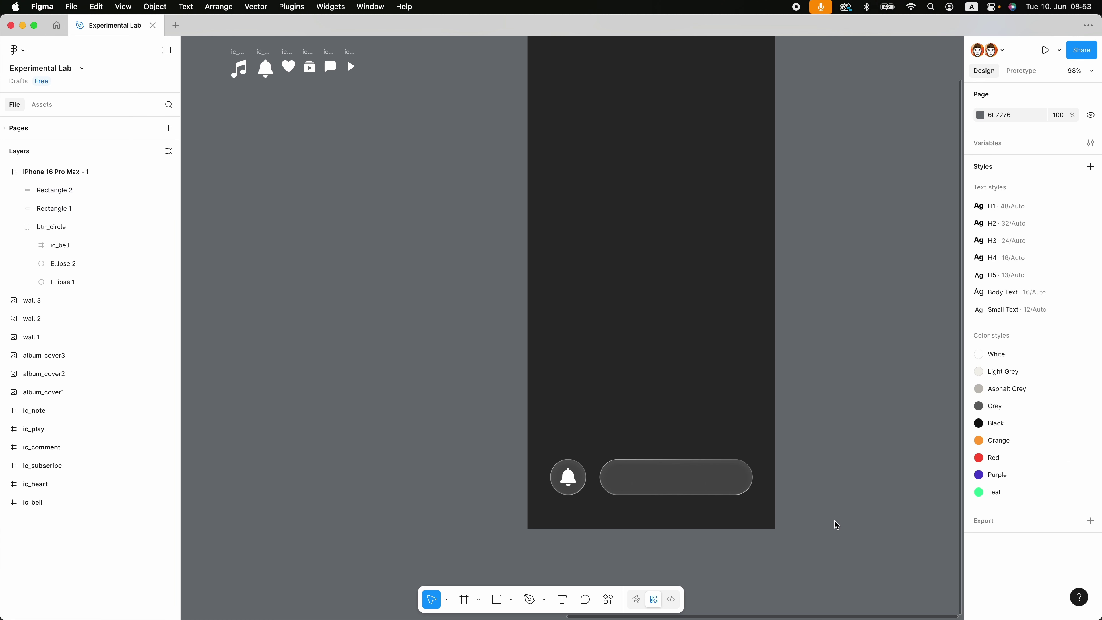
Step: Copy the ic_heart icon into the iPhone 16 Pro Max frame and place it on the pill
left_click_drag(760, 565, 861, 483)
scroll(862, 482, "down", 4)
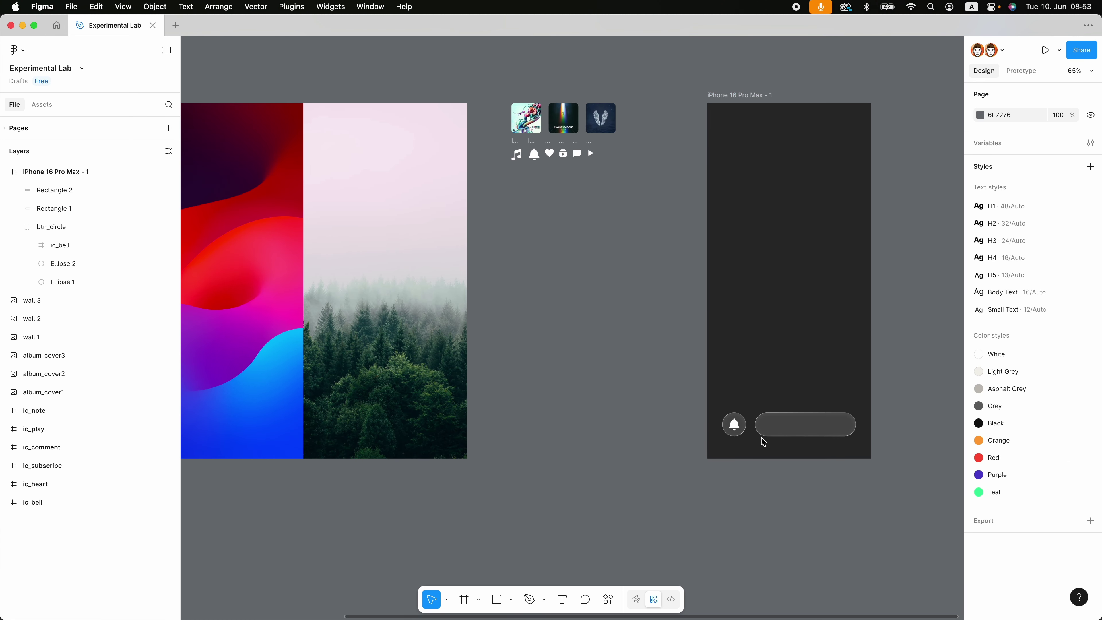
scroll(593, 143, "up", 5)
left_click(466, 153)
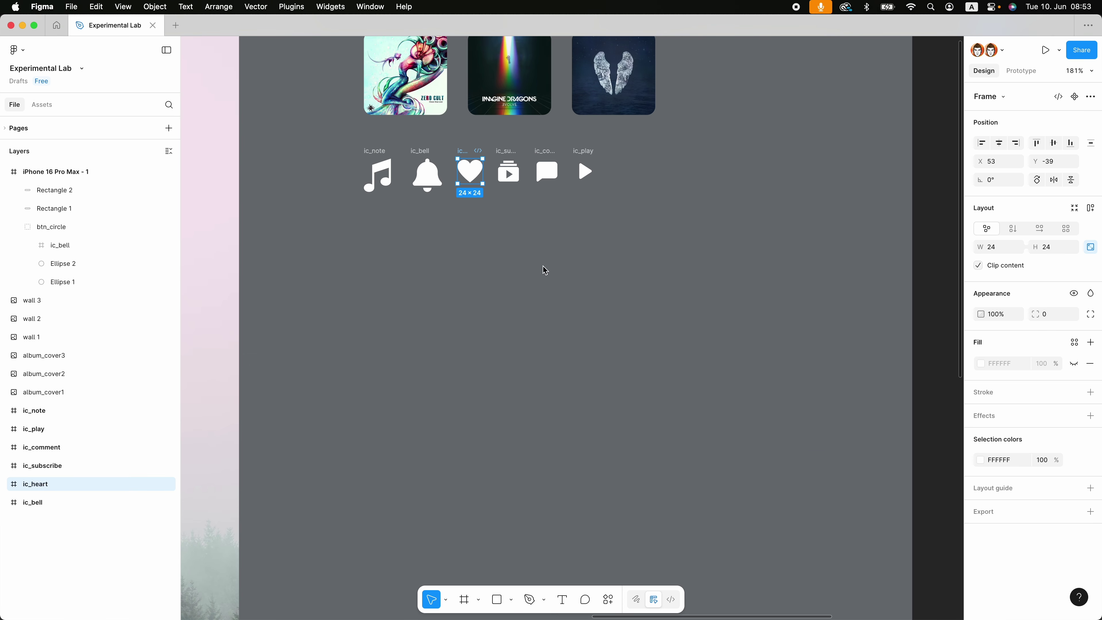
scroll(634, 271, "down", 5)
scroll(738, 415, "up", 8)
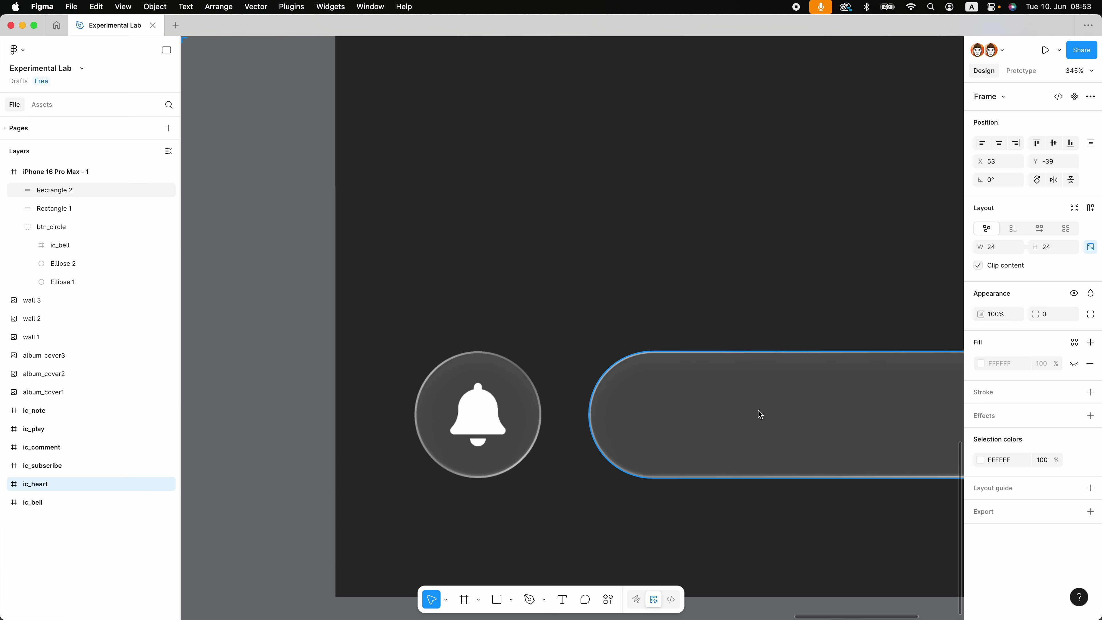
key("super+v")
left_click_drag(659, 317, 730, 427)
scroll(733, 421, "down", 5)
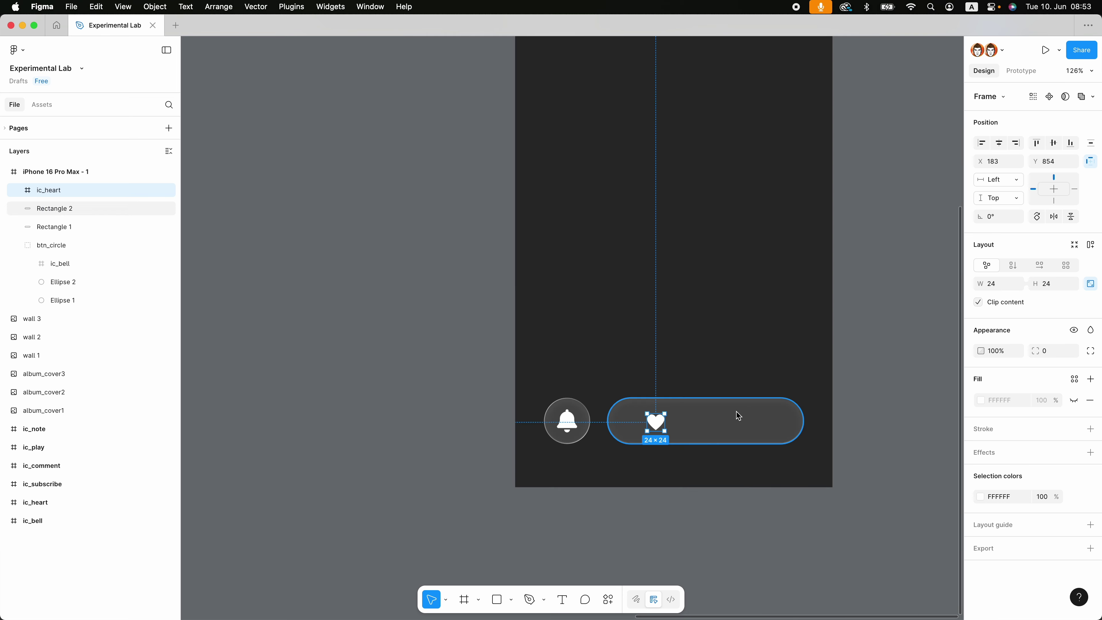
Step: Add the text "Like this video" on the pill beside the heart icon
scroll(737, 414, "up", 5)
key("t")
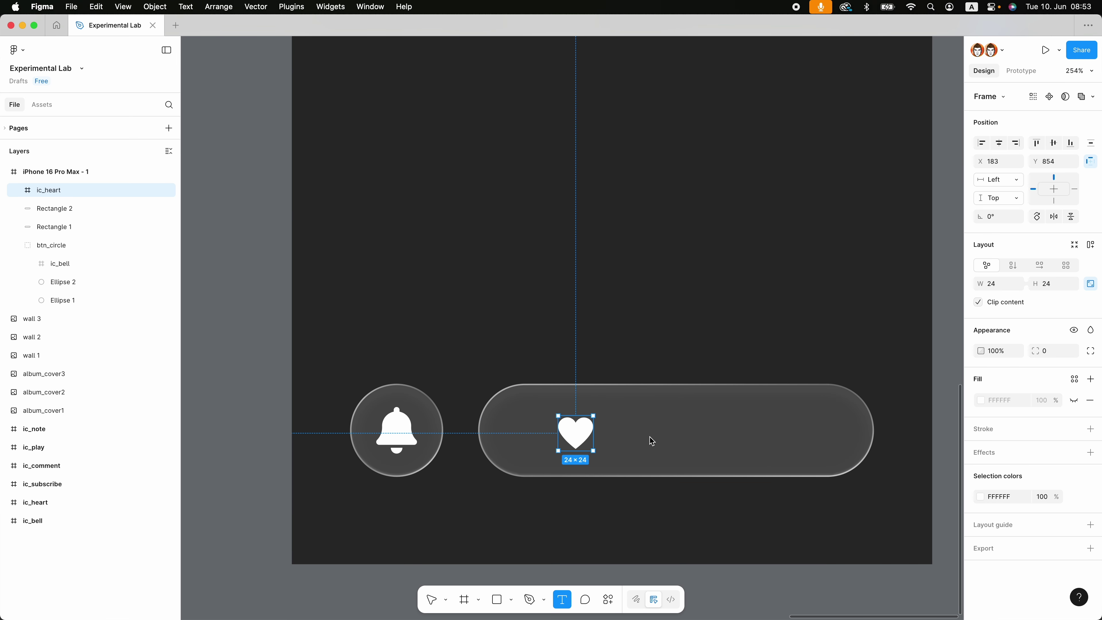
left_click(649, 437)
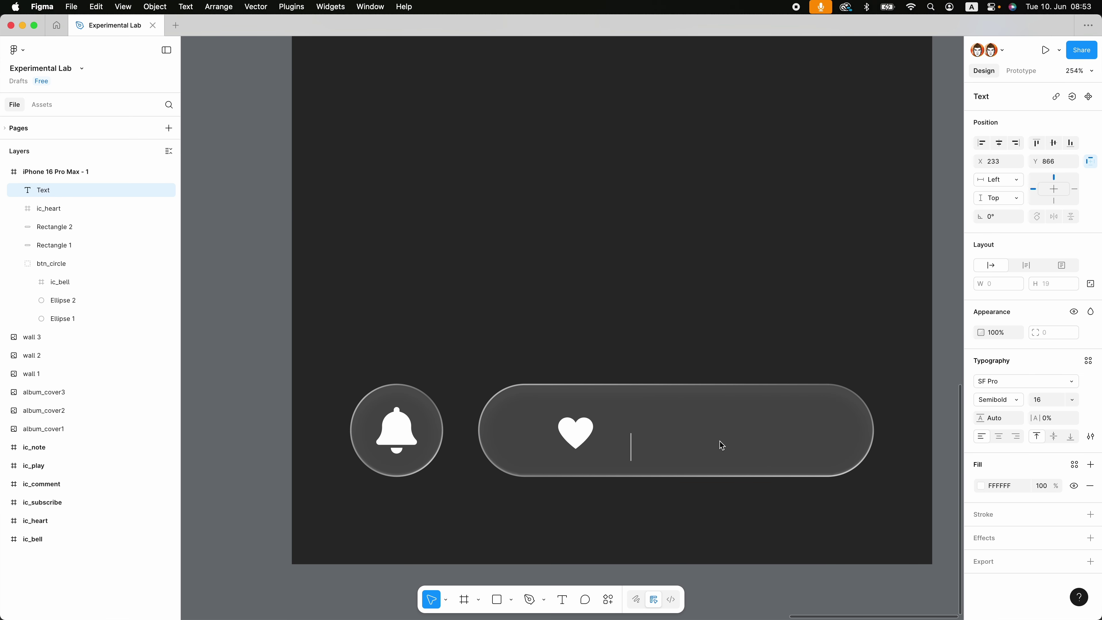
type("Like th")
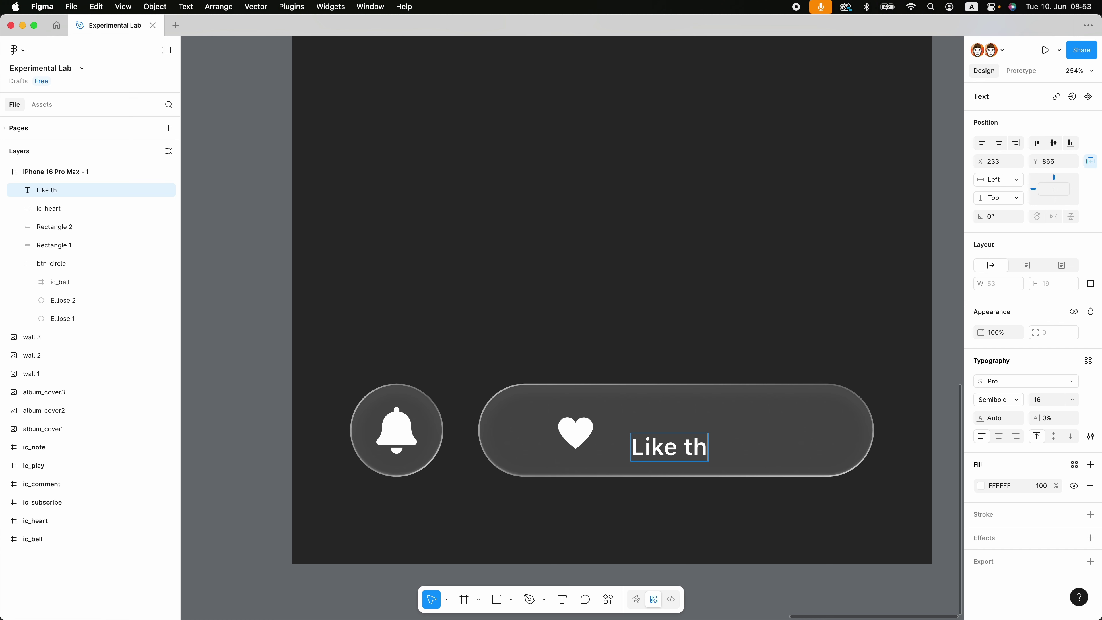
type("is video")
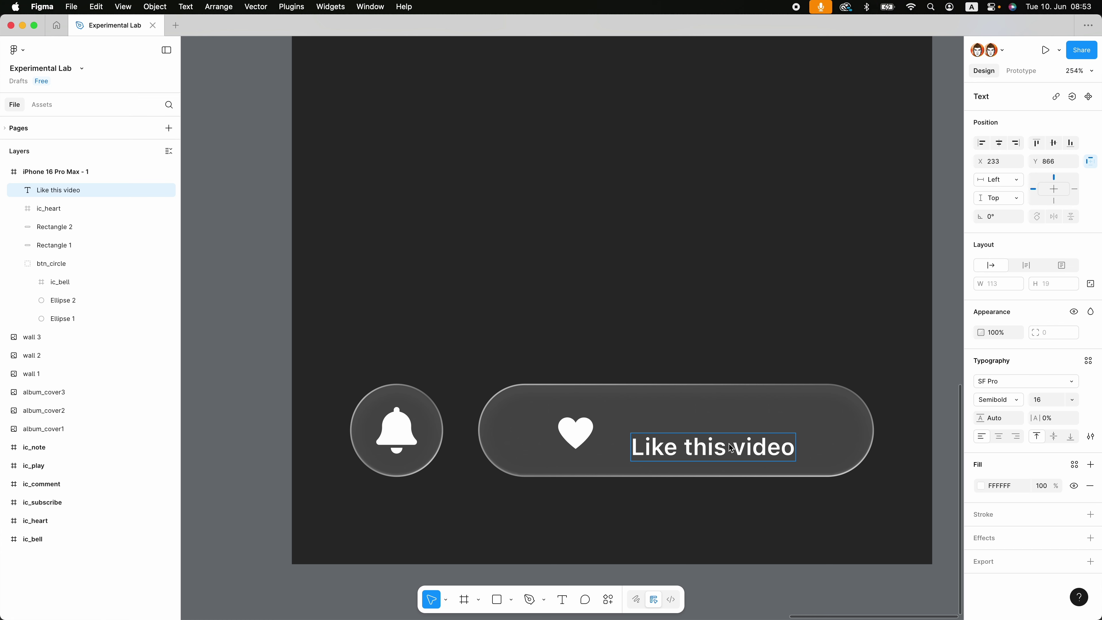
key("Escape")
Step: Move the text next to the heart and wrap both in a horizontal auto layout with a gap of 8
left_click_drag(672, 439, 630, 442)
left_click(576, 431, "shift")
key("shift+a")
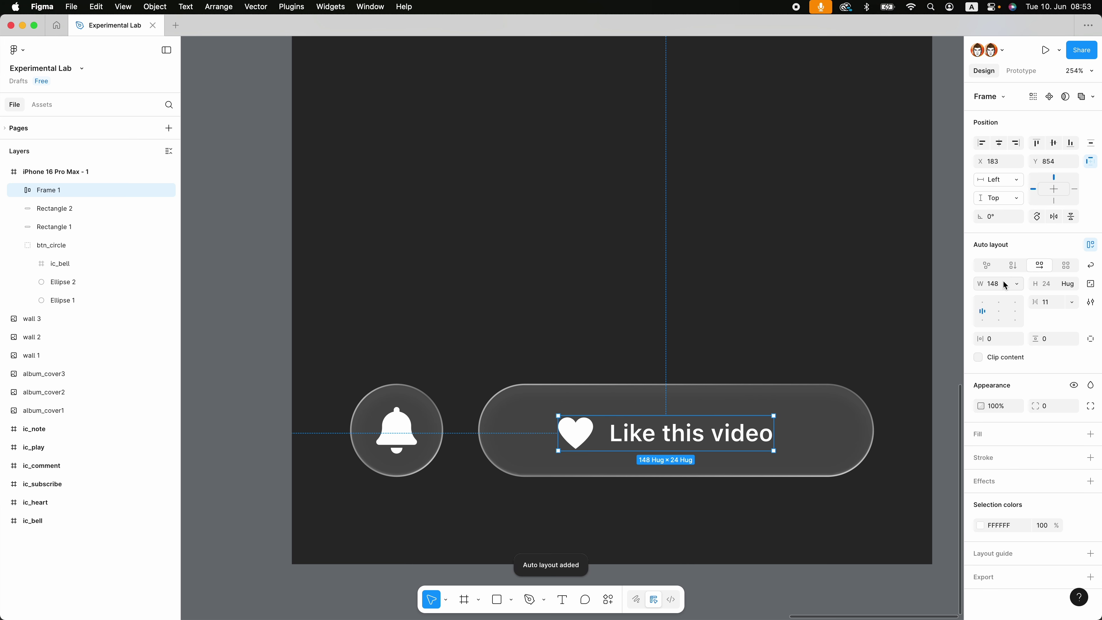
left_click(1046, 302)
type("8")
key("Return")
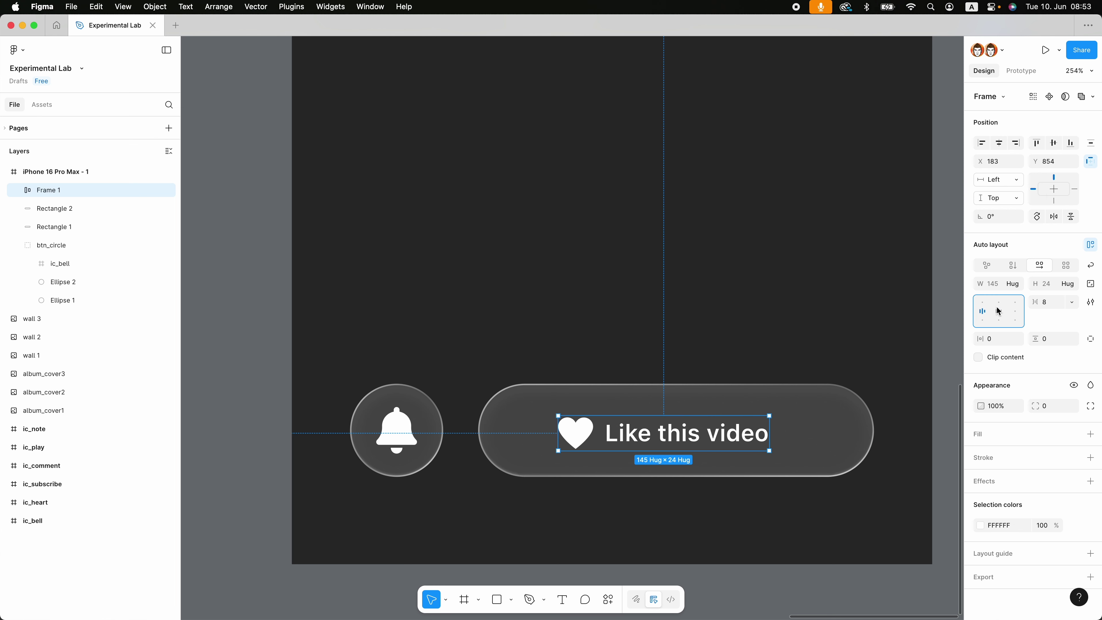
Step: Set the heart-and-text frame's content alignment and constraints to center, and center it on the pill
left_click(1054, 194)
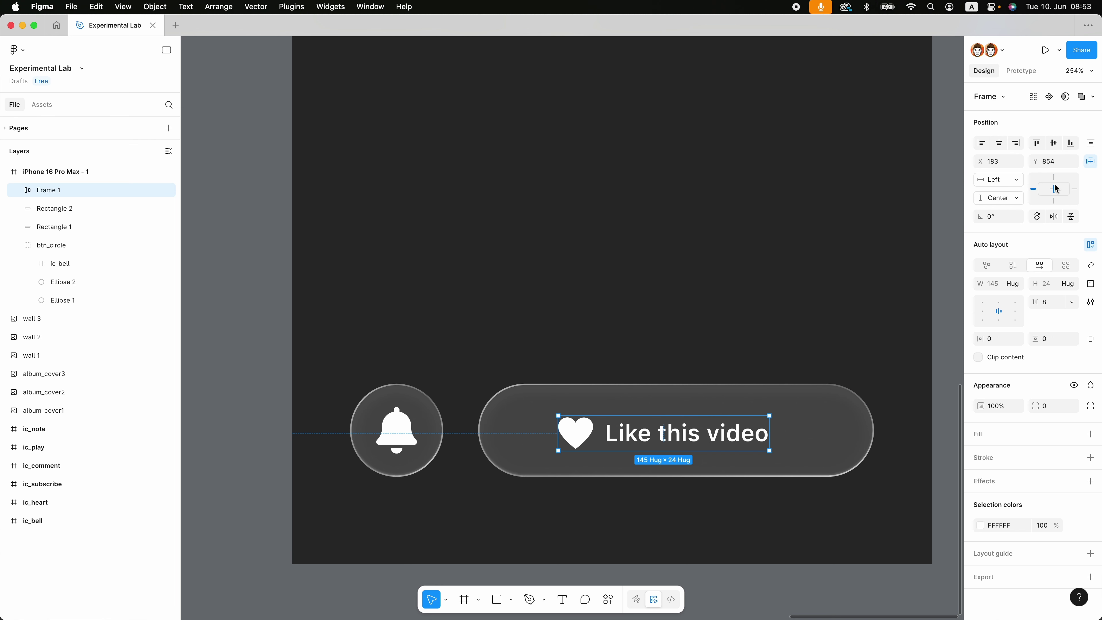
left_click(1056, 189)
left_click(823, 424, "shift")
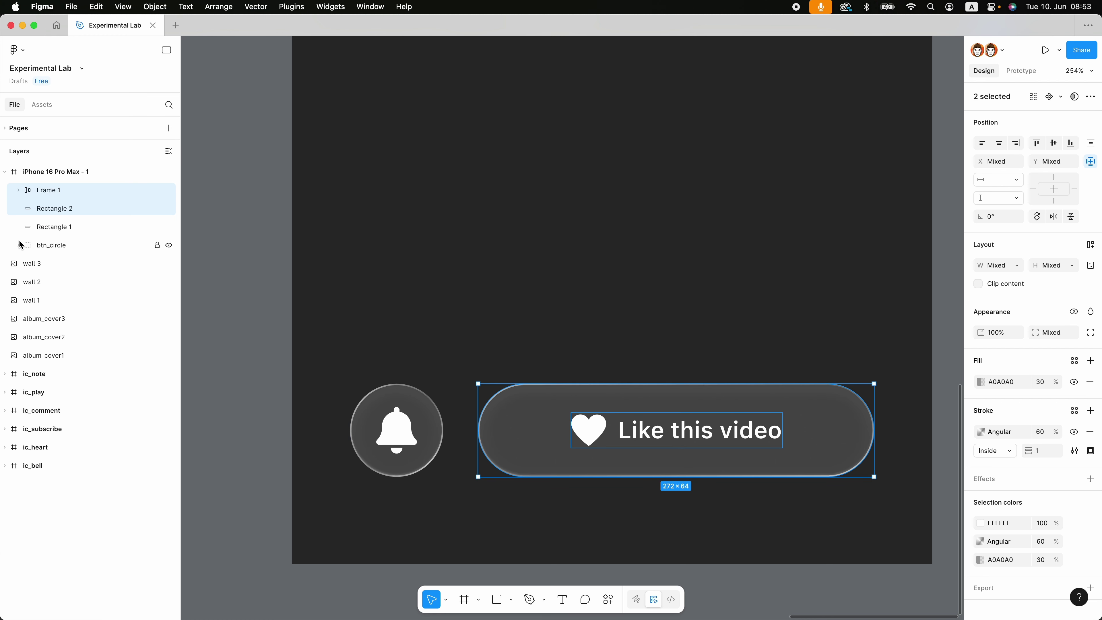
Step: Group the heart-and-text frame with both pill rectangles and rename the group btn_pill
left_click(71, 227, "shift")
key("super+g")
double_click(44, 190)
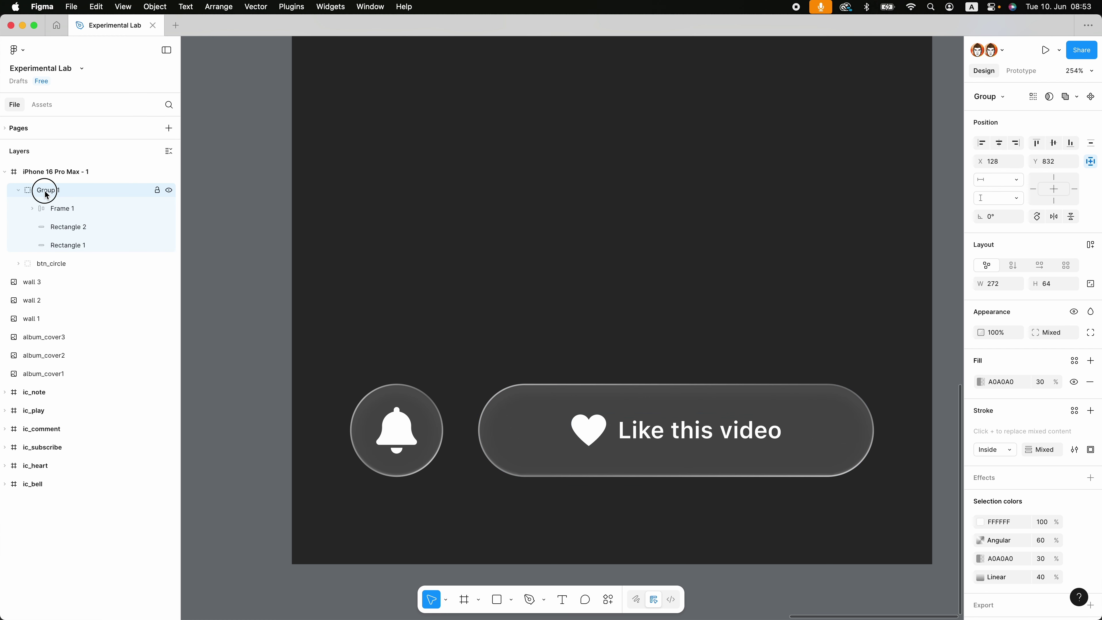
type("btn_p")
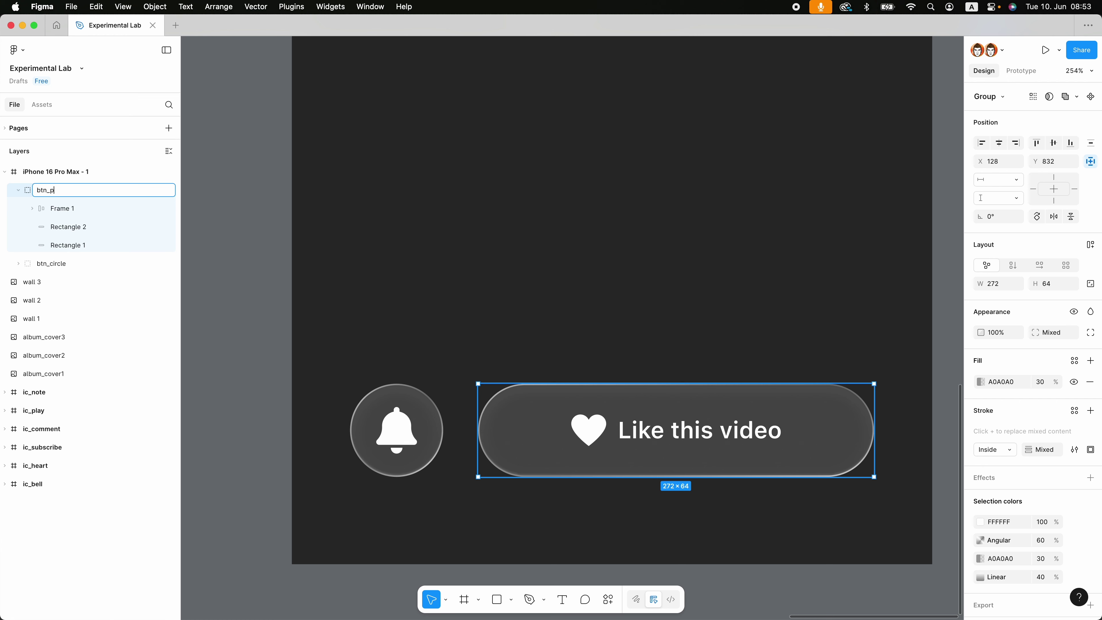
type("ill")
key("Return")
left_click(18, 190)
scroll(585, 212, "down", 5)
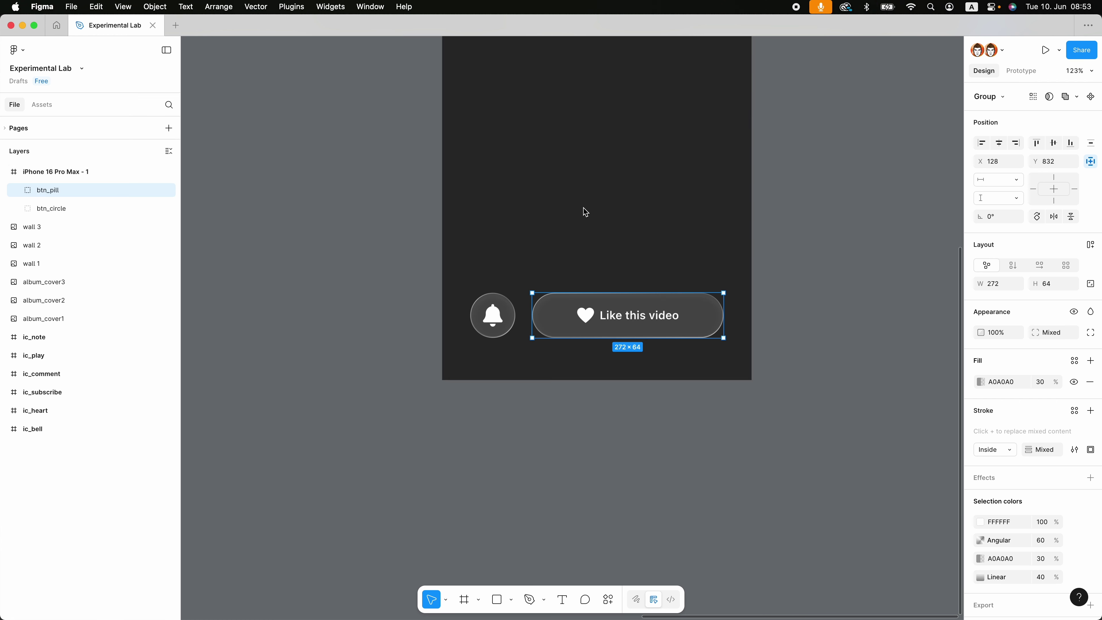
left_click(485, 317, "shift")
left_click(578, 415)
Step: Draw a square above the bell and pill buttons, lock its aspect ratio, and size it 224 by 224
scroll(597, 469, "up", 3)
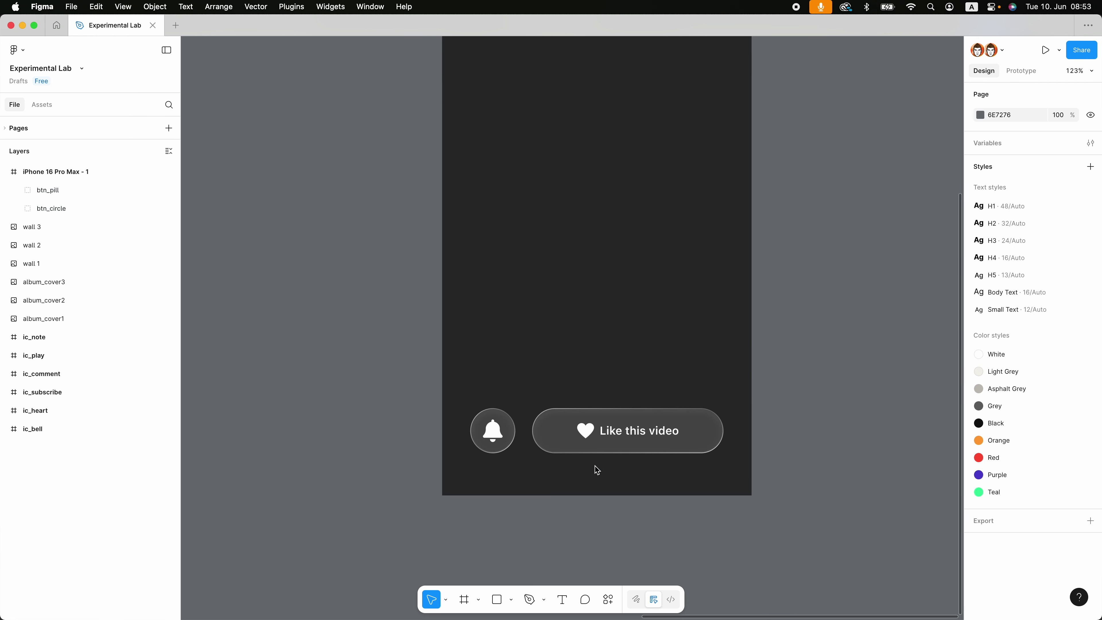
scroll(805, 395, "up", 3)
scroll(805, 396, "down", 4)
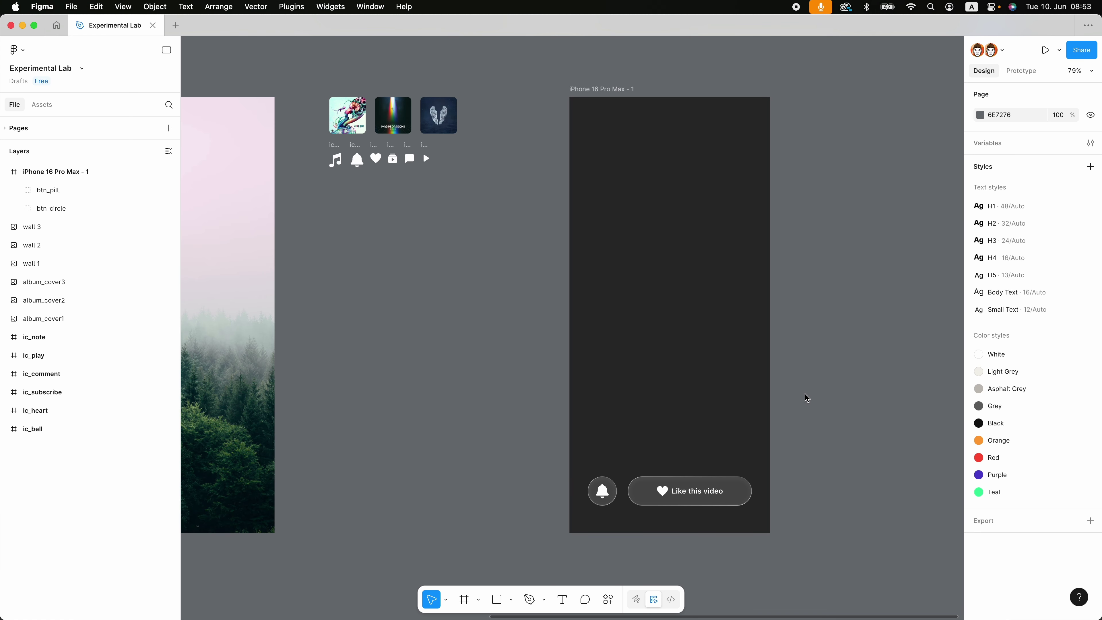
key("r")
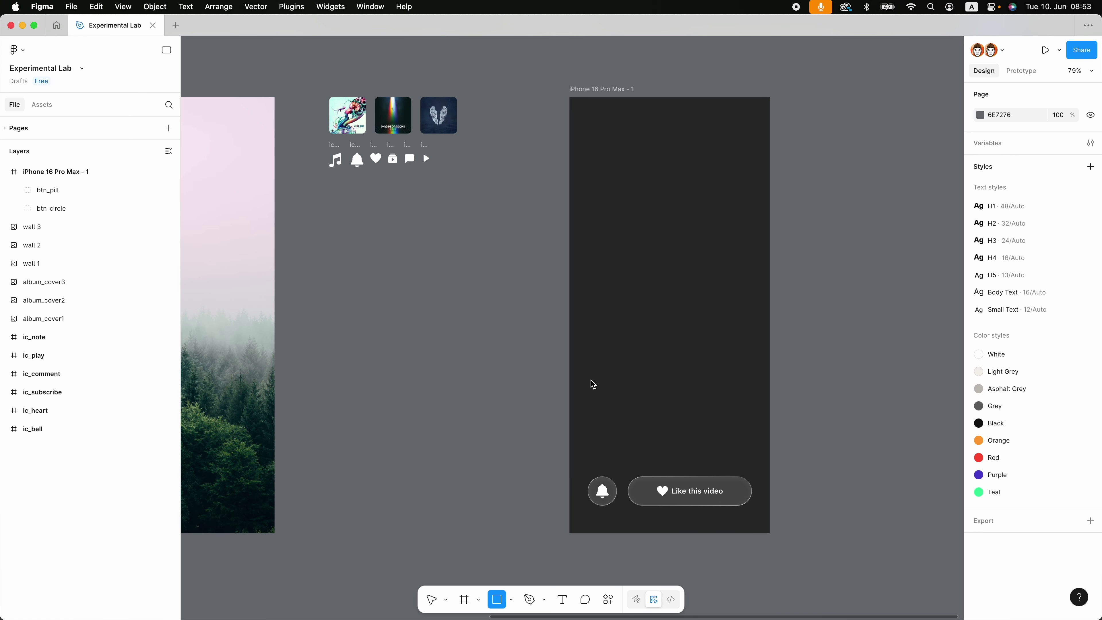
left_click_drag(589, 360, 674, 466)
left_click(1090, 265)
left_click(1062, 270)
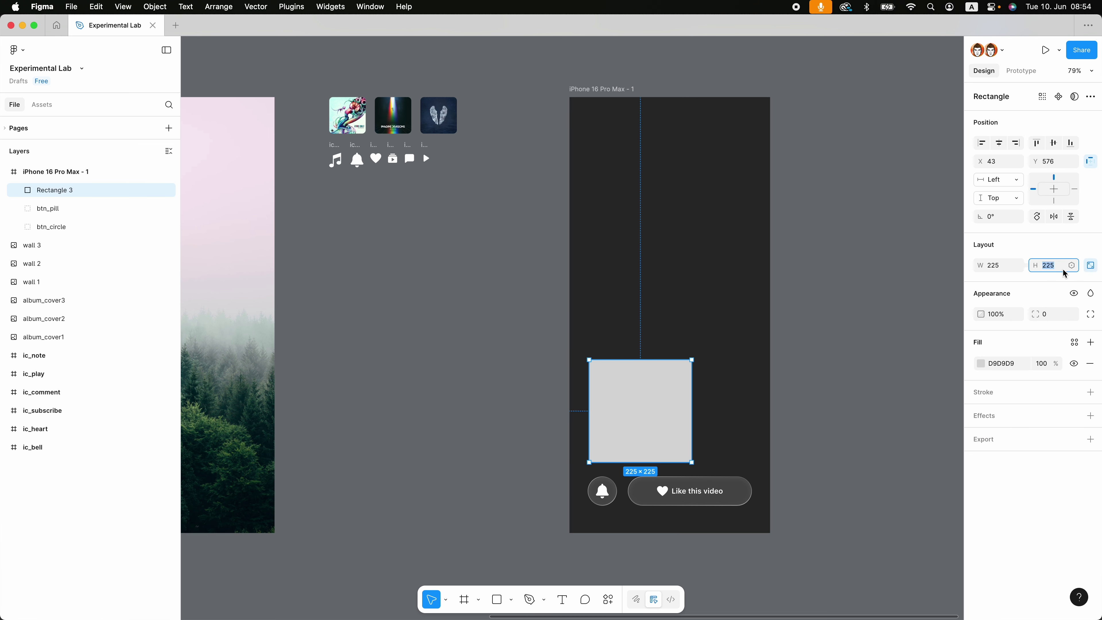
key("Return")
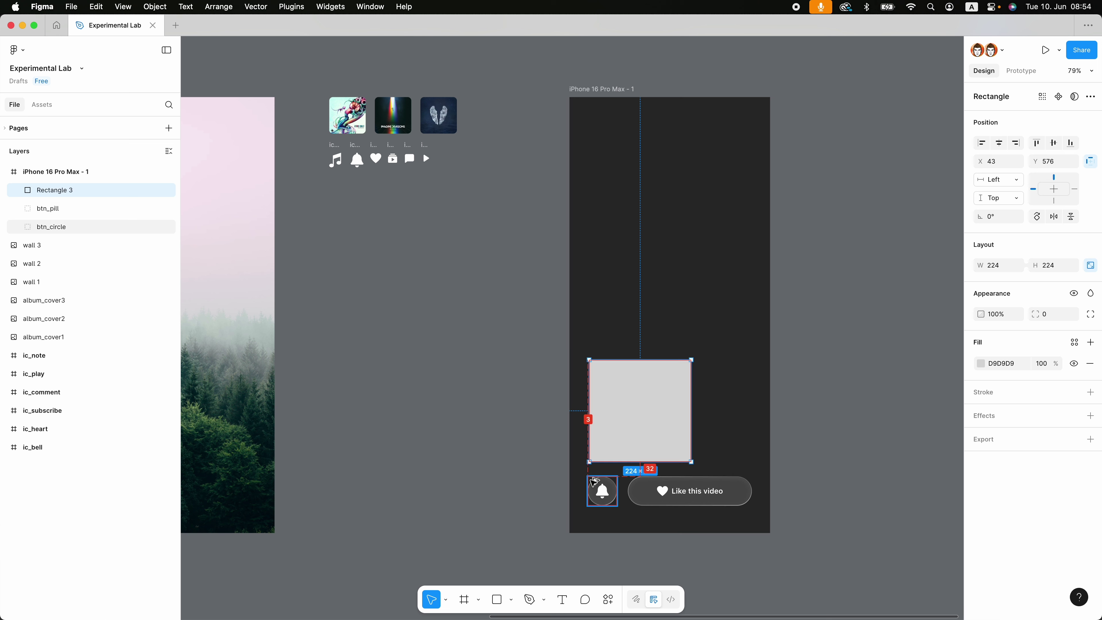
Step: Position the square 40 px above the bell button and flush with its left edge, at X 40 and Y 568
key("Up")
key("Up")
key("Up")
key("Up")
key("Up")
key("Up")
key("Up")
key("Up")
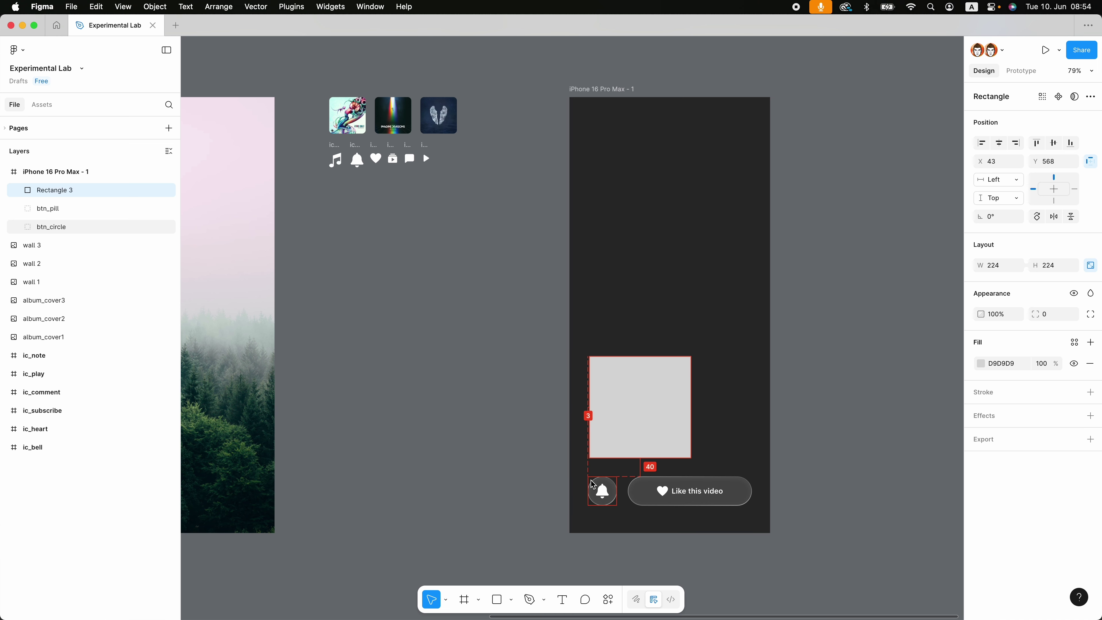
left_click(798, 335)
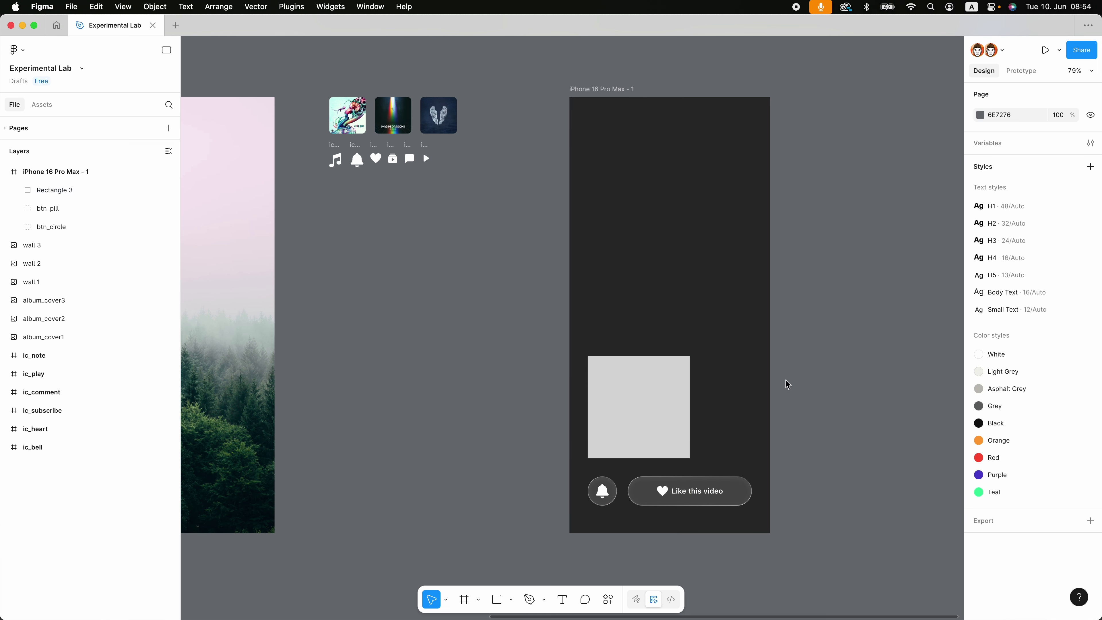
Step: Copy the properties of Ellipse 1 in btn_circle onto the square and duplicate the square in place
left_click(666, 423)
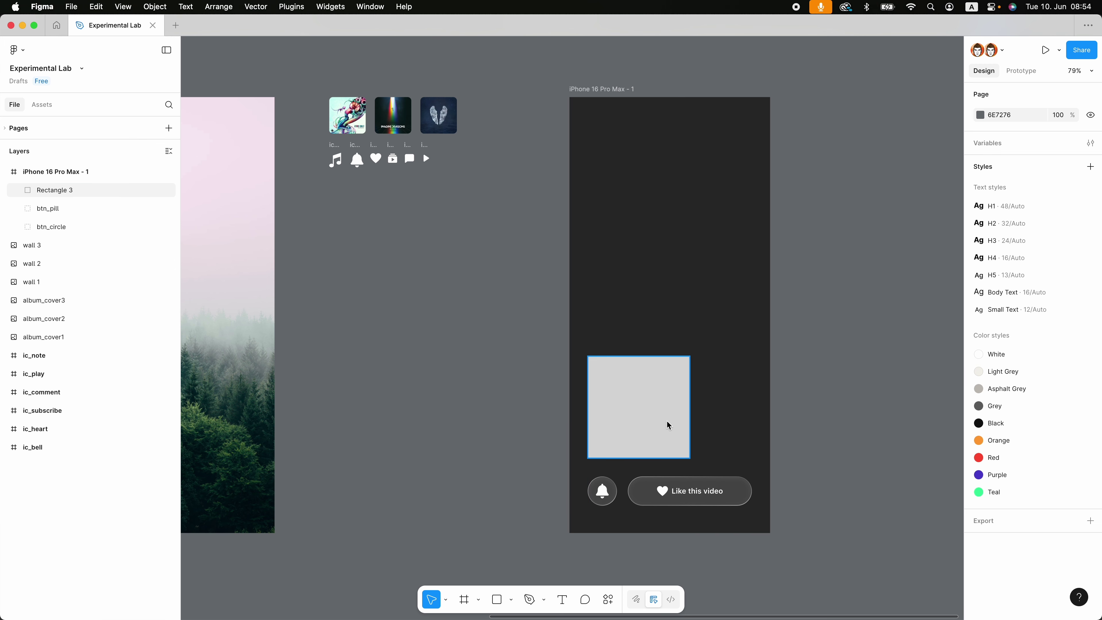
left_click(18, 227)
left_click(65, 282)
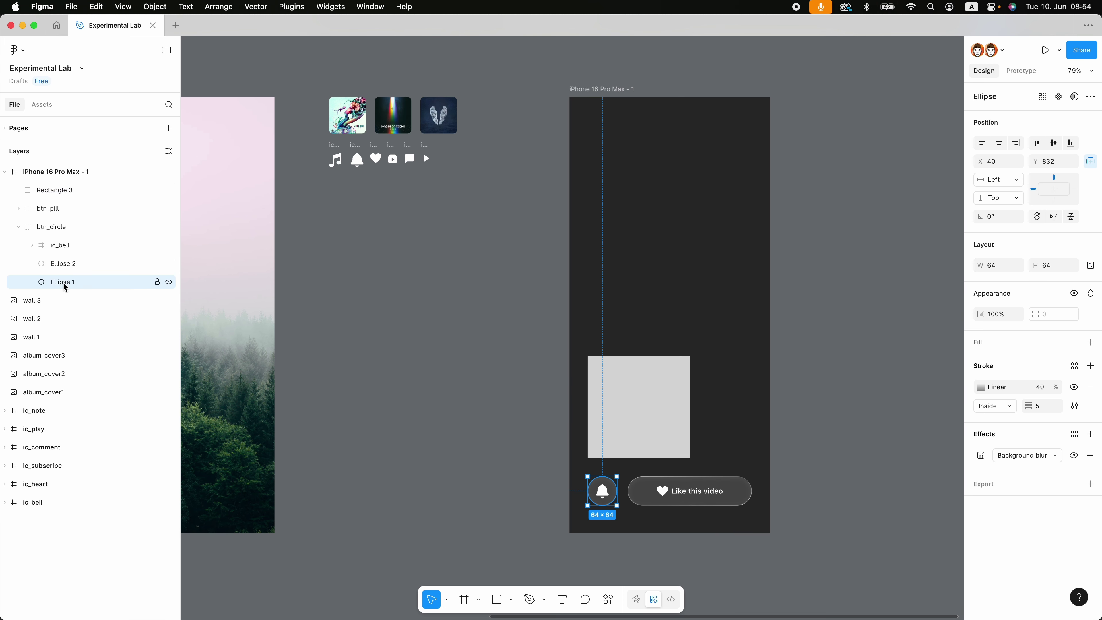
key("Escape")
left_click(55, 190)
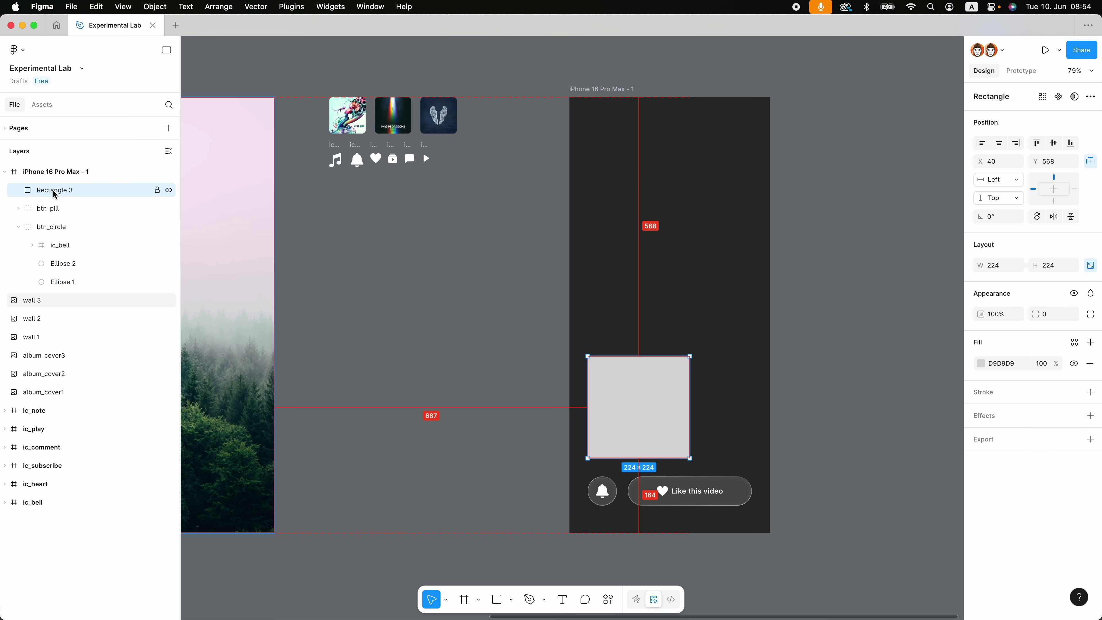
key("super+d")
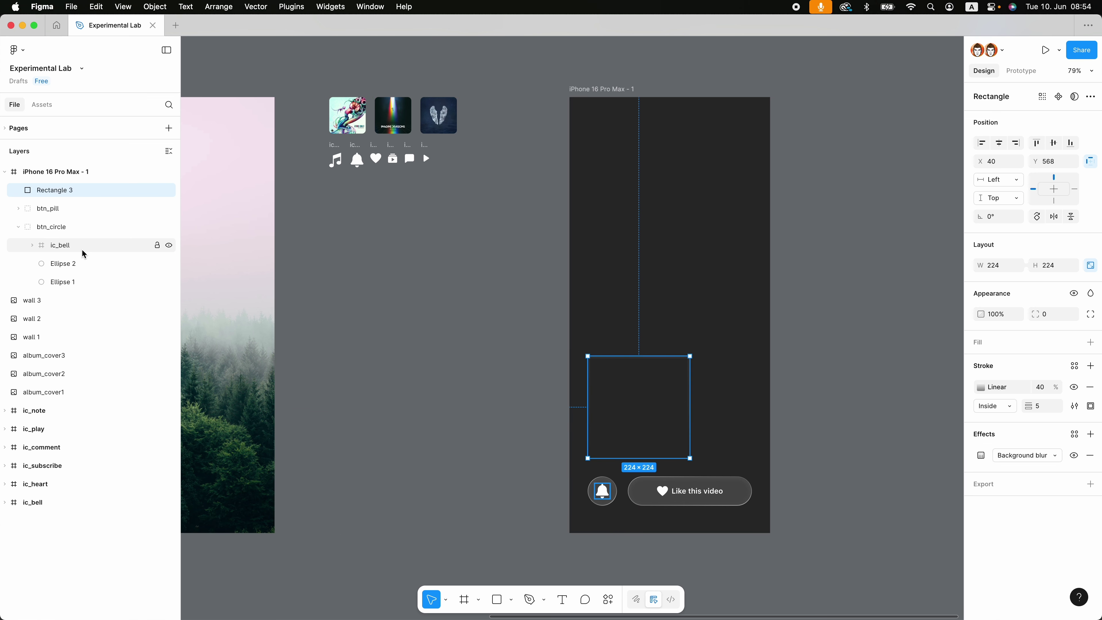
Step: Copy the properties of Ellipse 2 in btn_circle onto the duplicated square and collapse the group
left_click(68, 281)
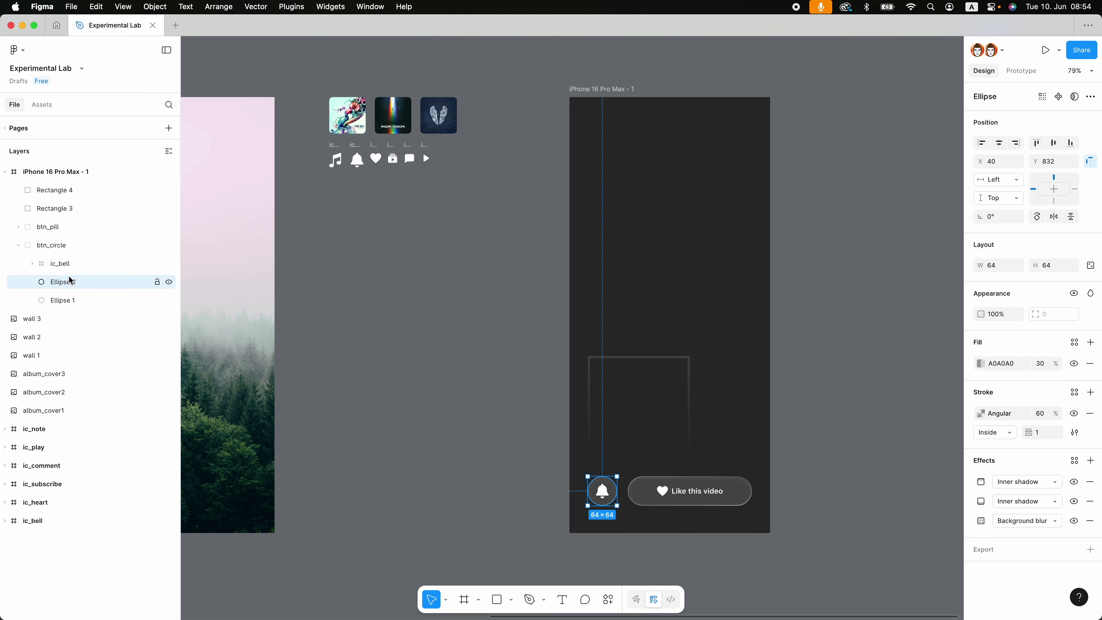
left_click(45, 189)
key("super+alt+v")
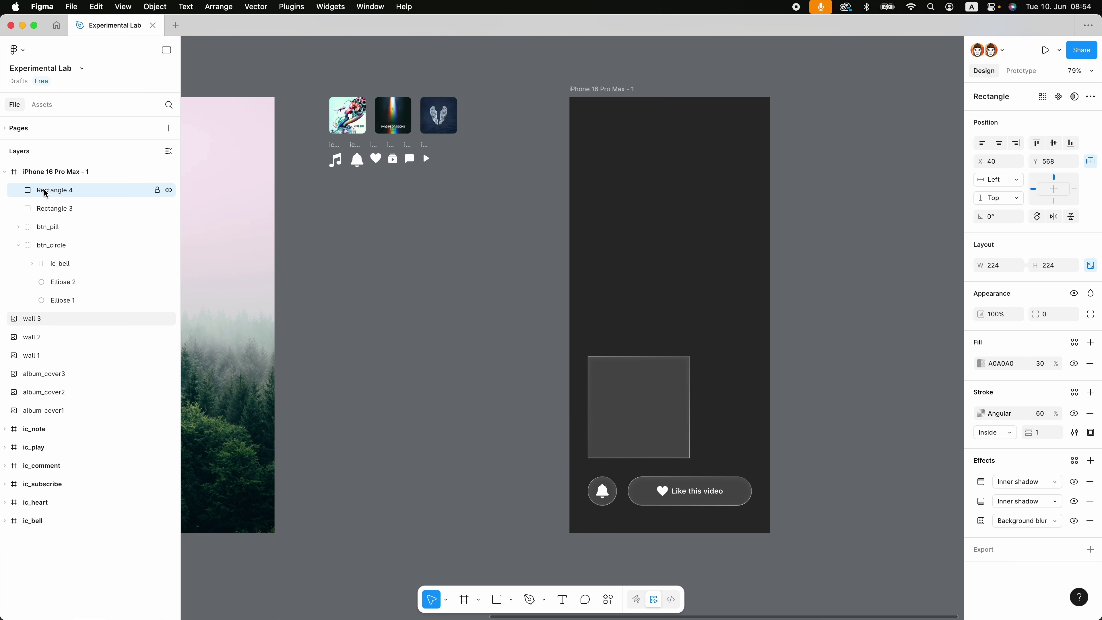
left_click(18, 246)
Step: Set the corner radius of both stacked squares to 36
left_click(50, 208, "shift")
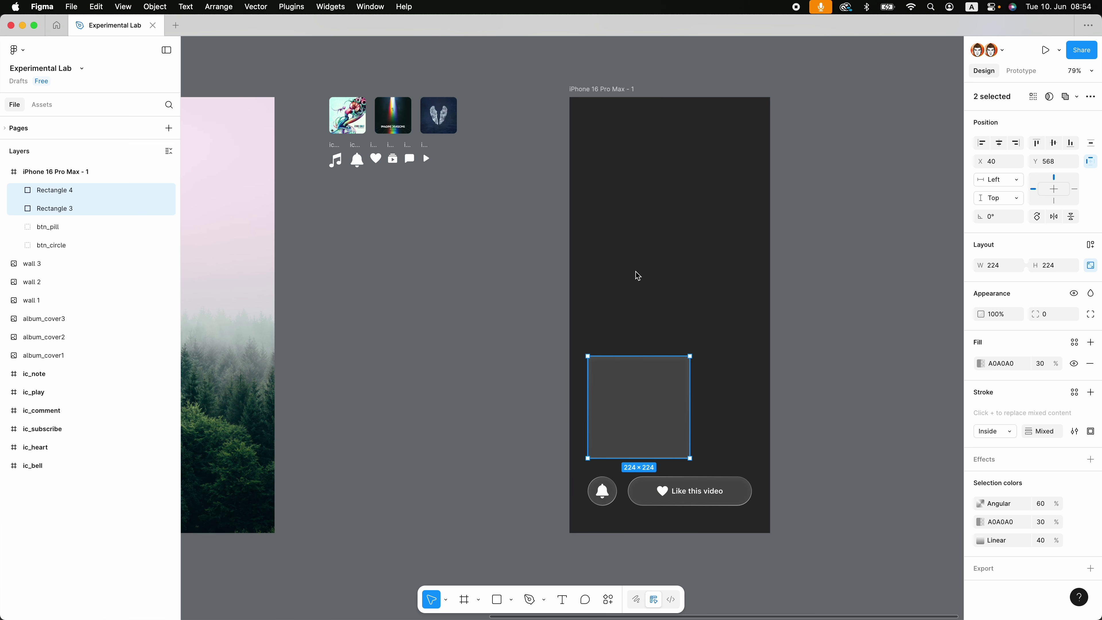
left_click(1052, 316)
type("36")
key("Return")
left_click(860, 408)
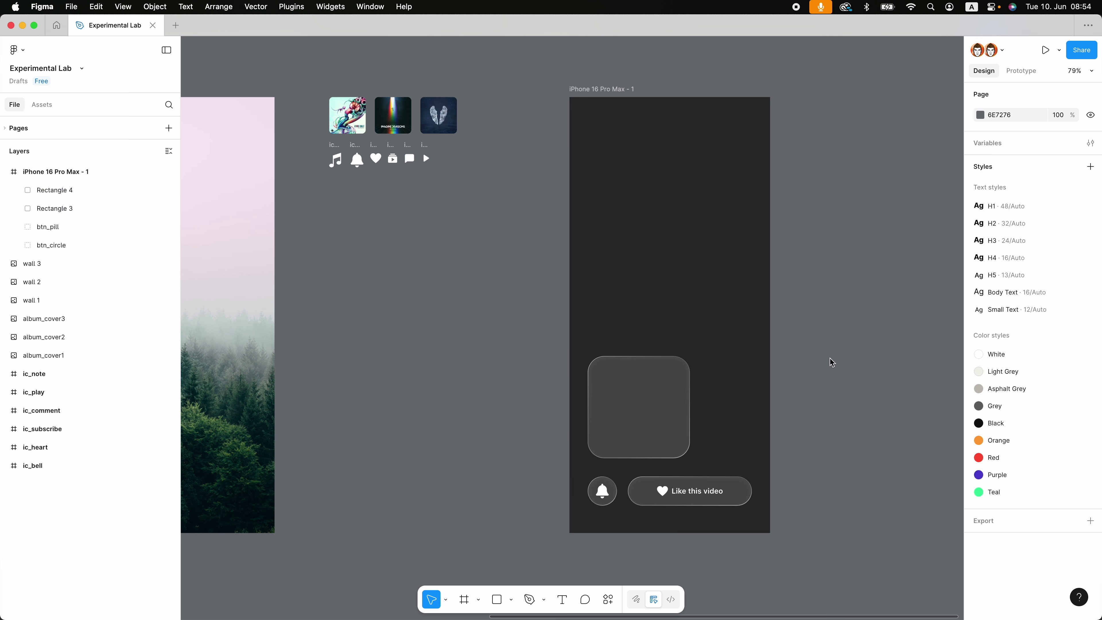
Step: Copy the album_cover1 image from the assets beside the frame and paste it onto the glass card
scroll(895, 332, "left", 3)
left_click(669, 388)
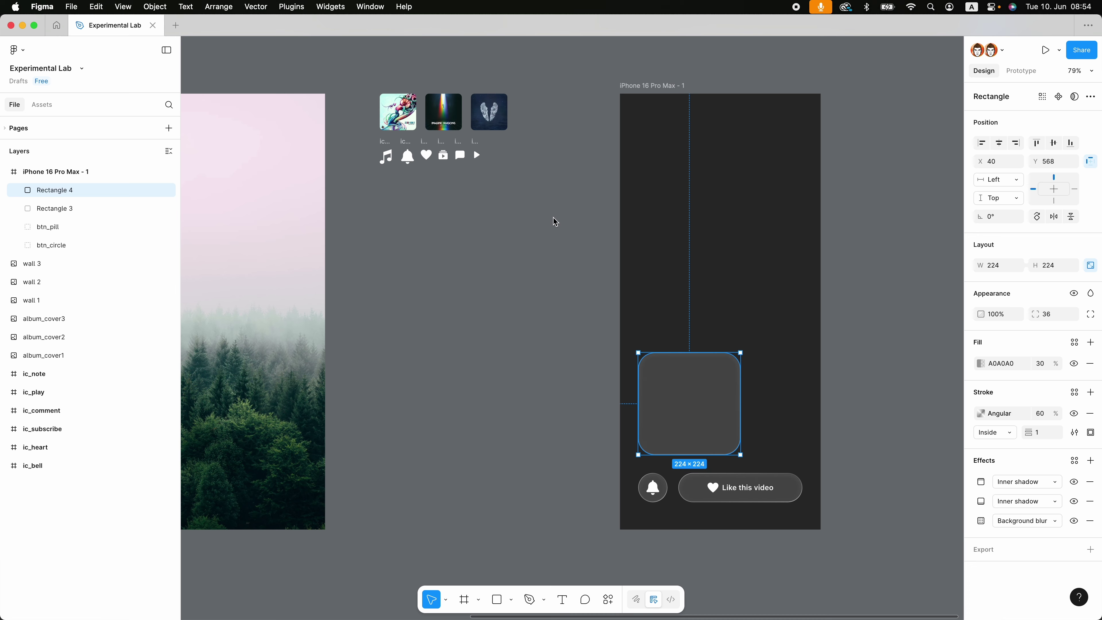
scroll(553, 218, "up", 3)
left_click(395, 224)
scroll(524, 269, "down", 5)
left_click(678, 369)
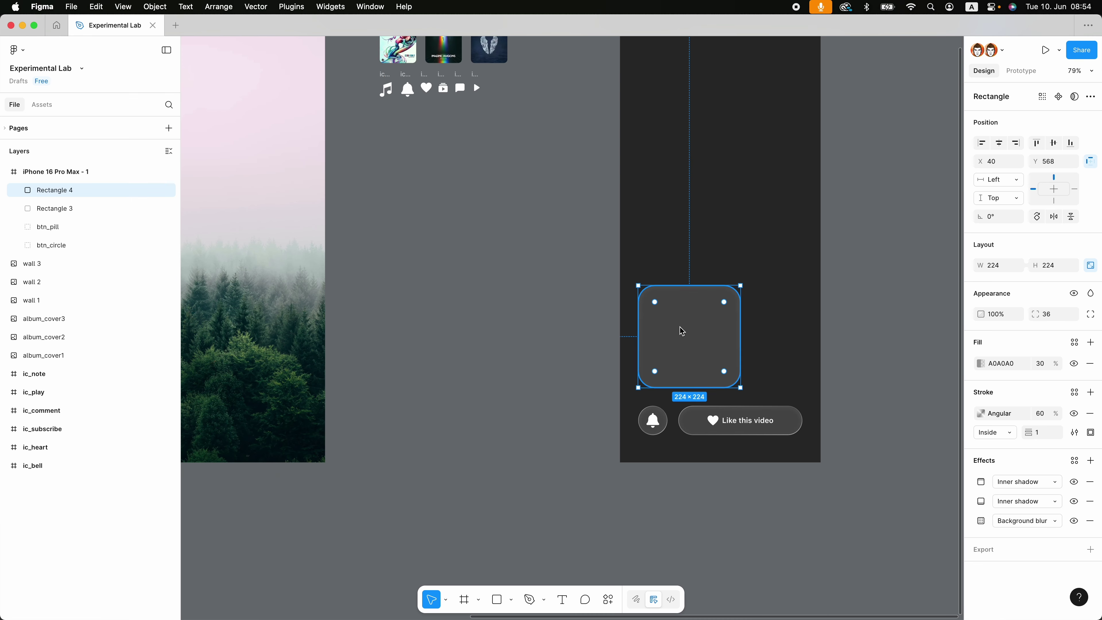
scroll(681, 347, "up", 5)
key("super+v")
Step: Place the album cover 24 px from the card's left and top edges, at X 64 and Y 592
key("Up")
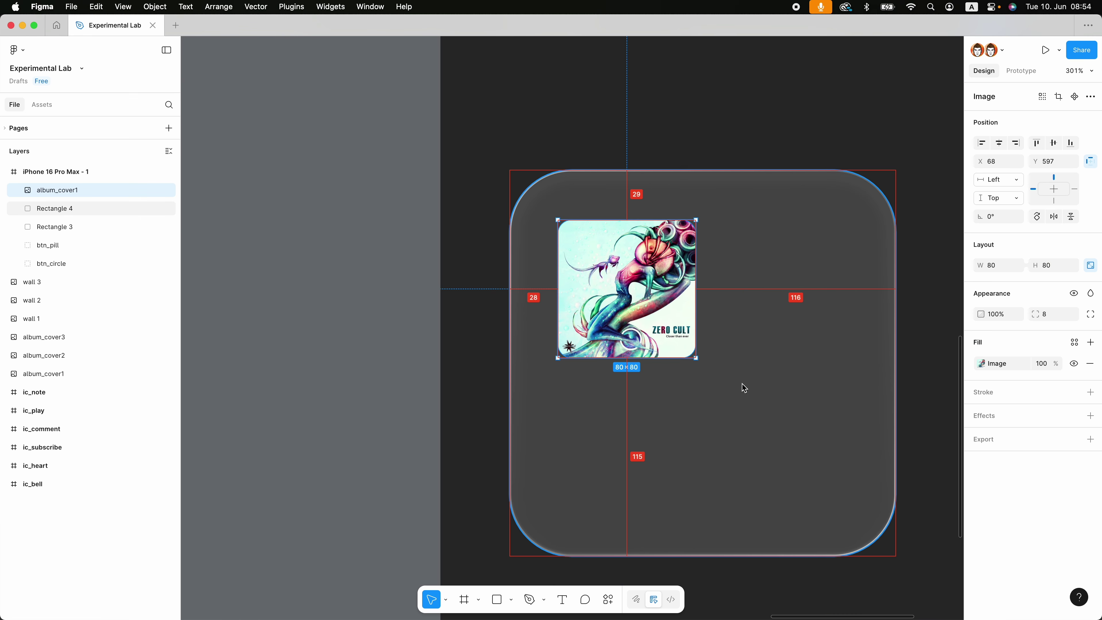
key("Left")
key("Left")
key("Left")
key("Left")
key("Up")
key("Up")
key("Up")
key("Up")
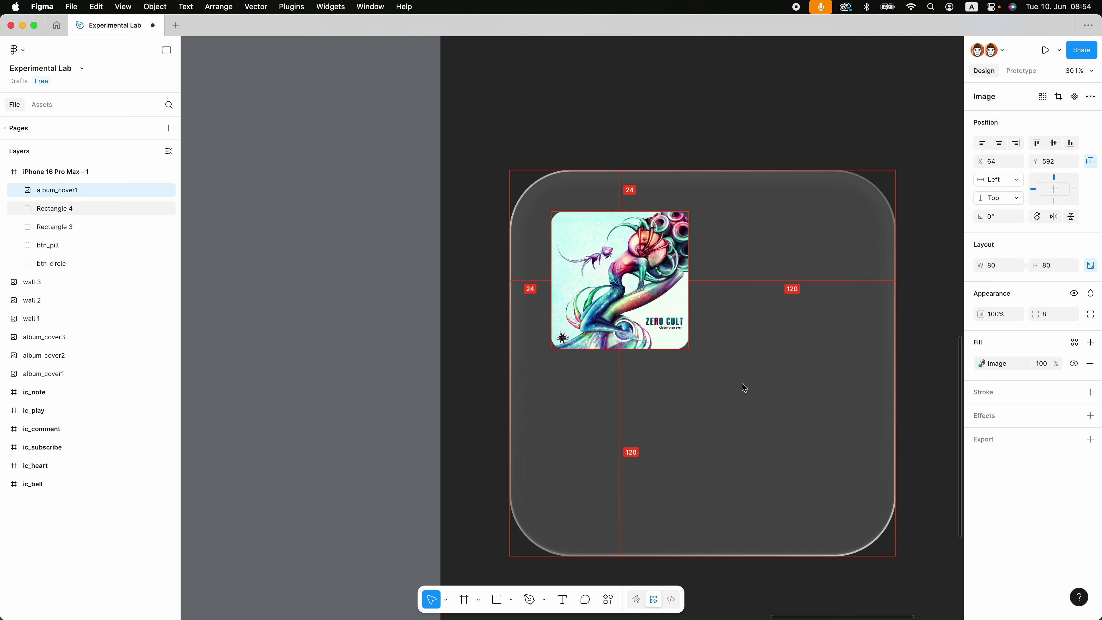
Step: Copy the ic_play icon from the assets into the card and place it near the lower left corner
scroll(742, 387, "down", 5)
scroll(499, 178, "up", 3)
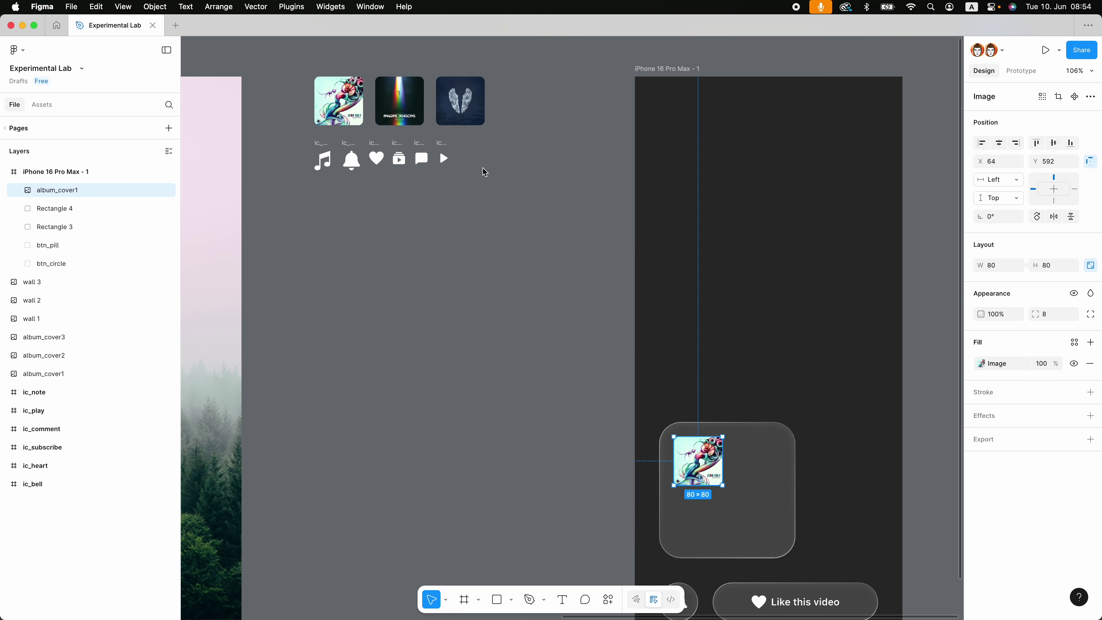
left_click(444, 158)
scroll(737, 282, "down", 6)
left_click(732, 267)
scroll(732, 267, "up", 5)
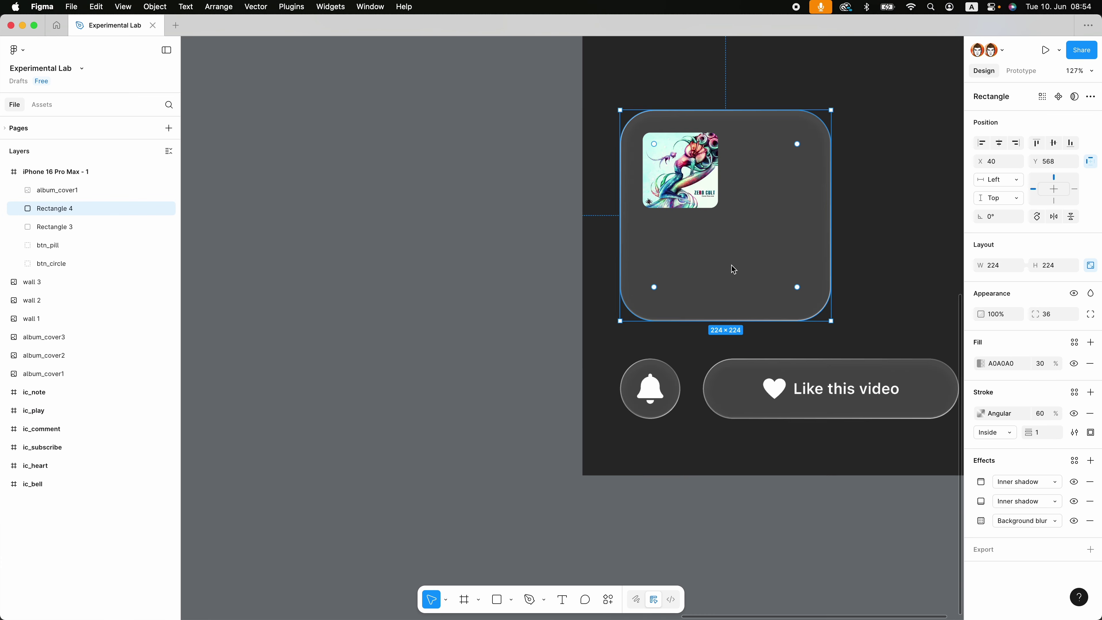
key("super+v")
left_click_drag(714, 323, 609, 299)
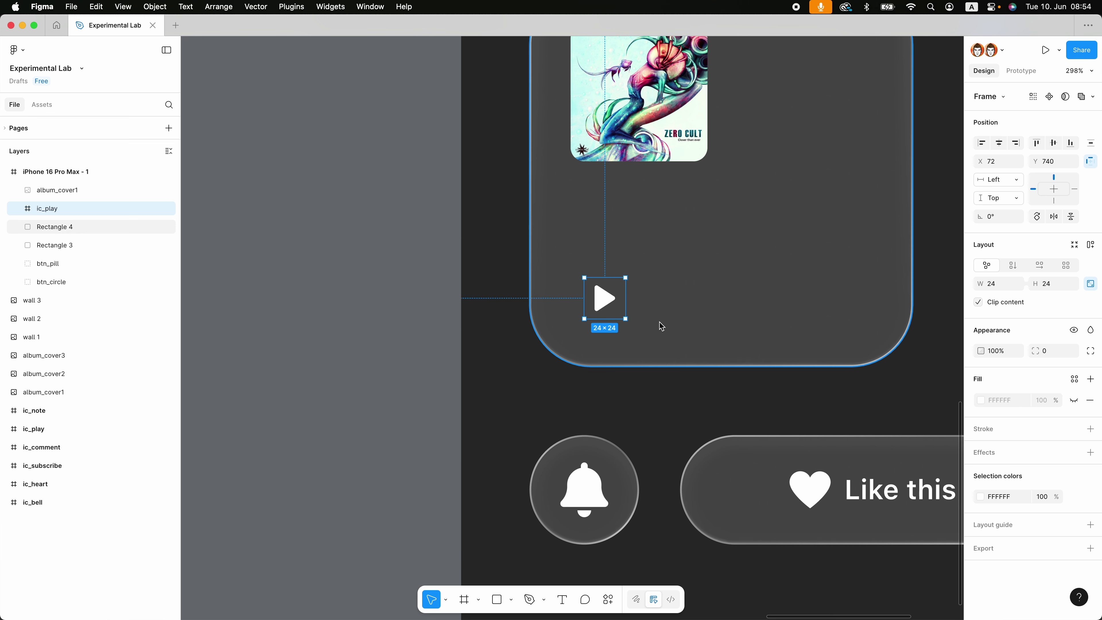
Step: Add the text "Play" on the card and move it directly beside the play icon
key("t")
left_click(652, 299)
type("Play")
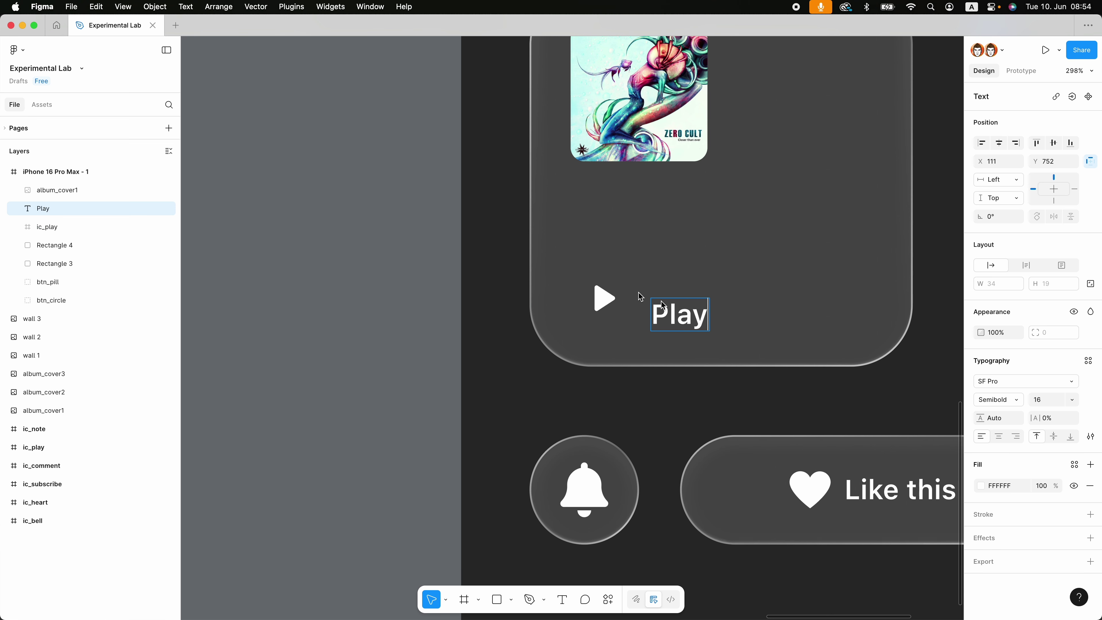
key("Escape")
left_click_drag(649, 323, 628, 304)
Step: Wrap the play icon and the "Play" text in a horizontal auto layout with a gap of 2
left_click(605, 298)
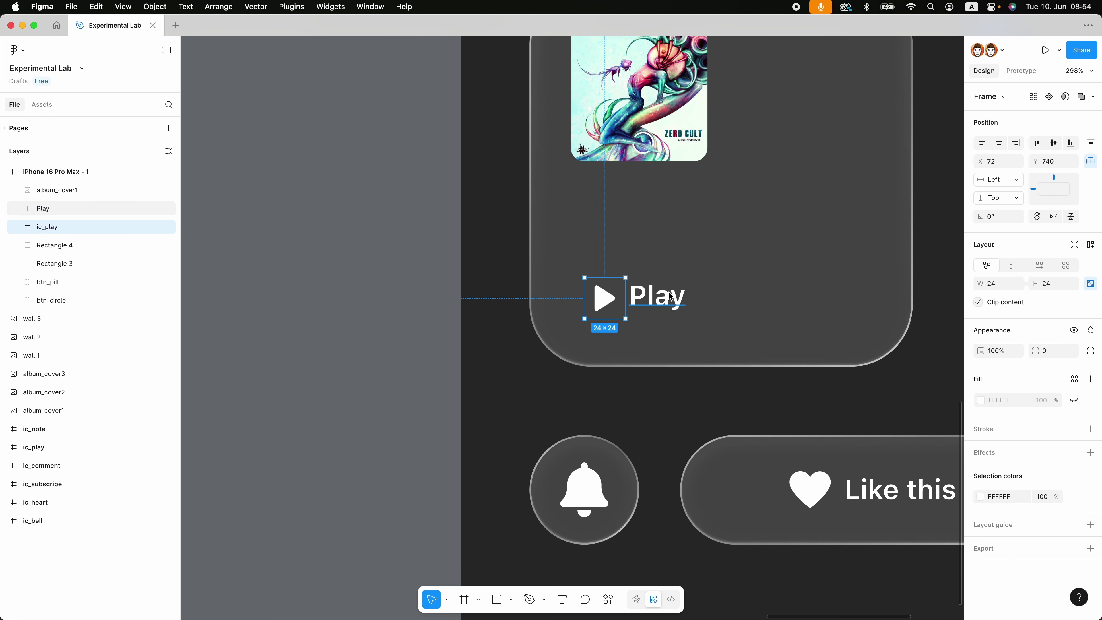
left_click(670, 297, "shift")
key("shift+a")
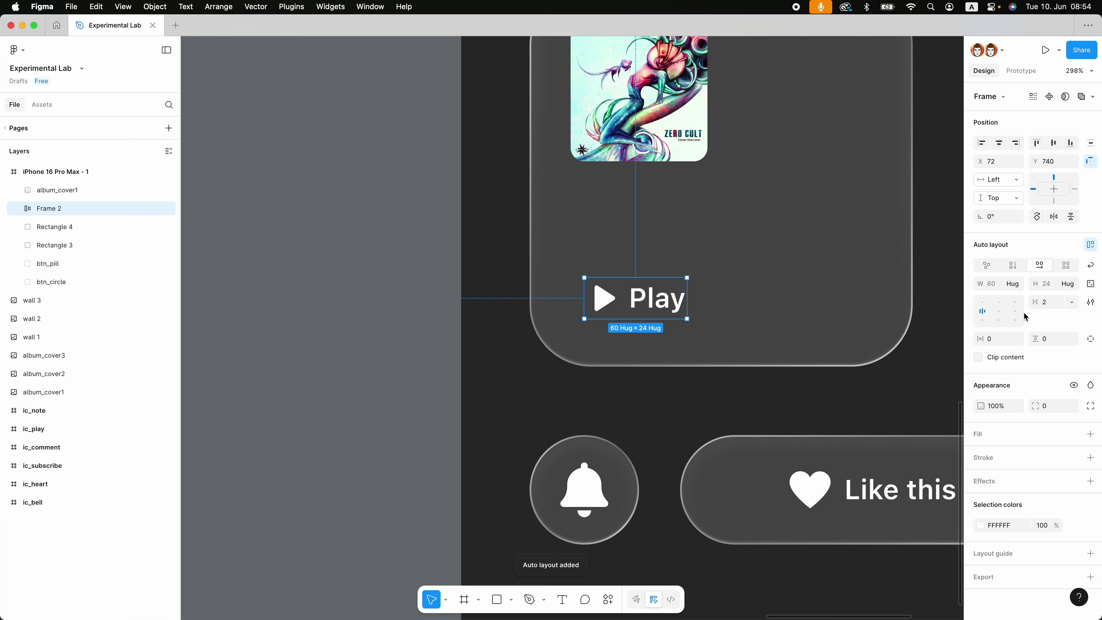
Step: Add a white FFFFFF fill at 20% opacity to the Play auto layout frame
left_click(1090, 434)
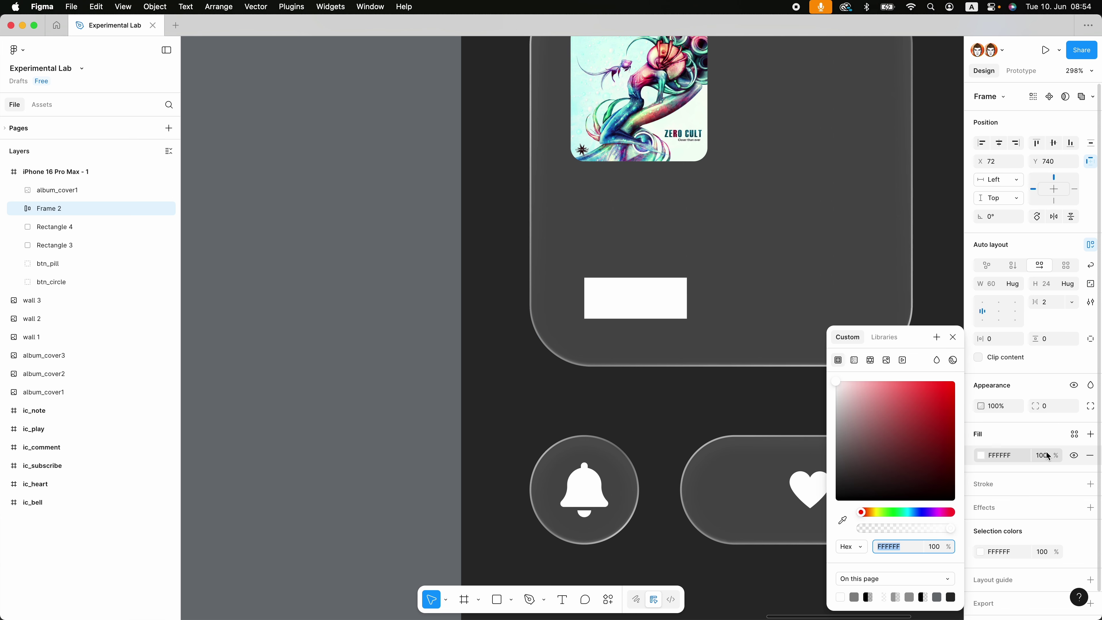
left_click(1052, 455)
type("20")
key("Return")
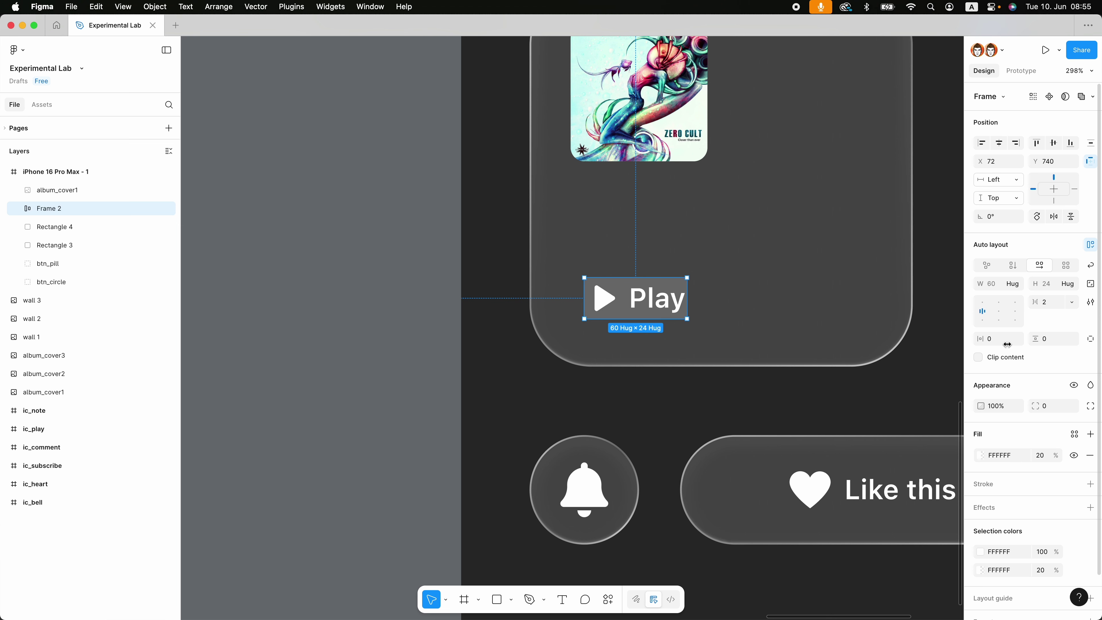
Step: Set individual padding on the Play frame: left 12, right 16, top 6 and bottom 6
left_click(1084, 339)
left_click(997, 340)
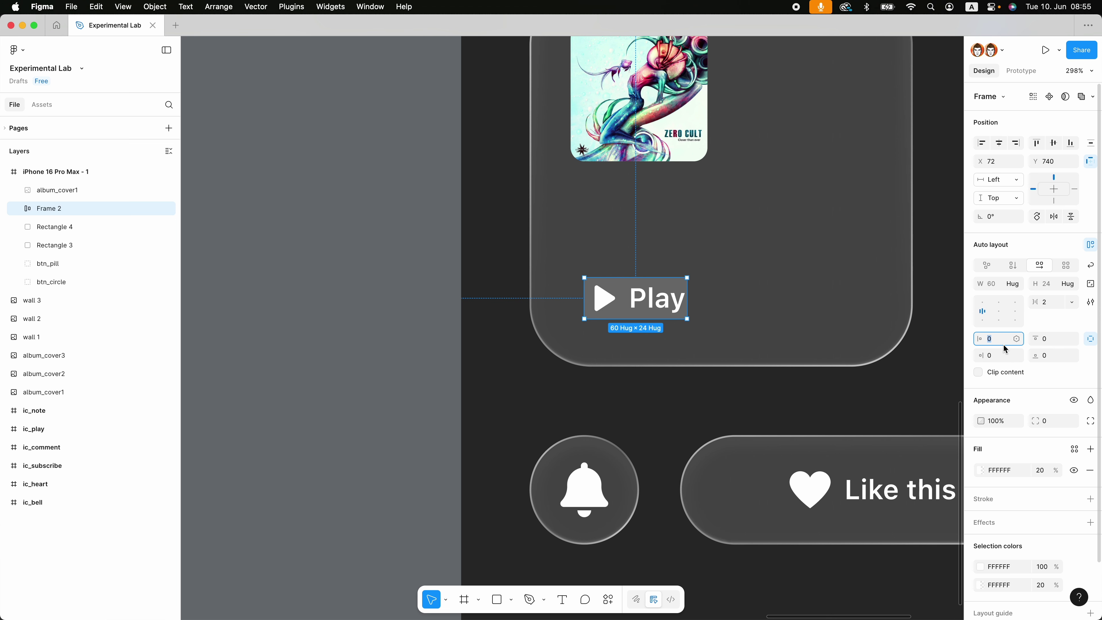
type("12")
left_click(1003, 356)
type("16")
key("Return")
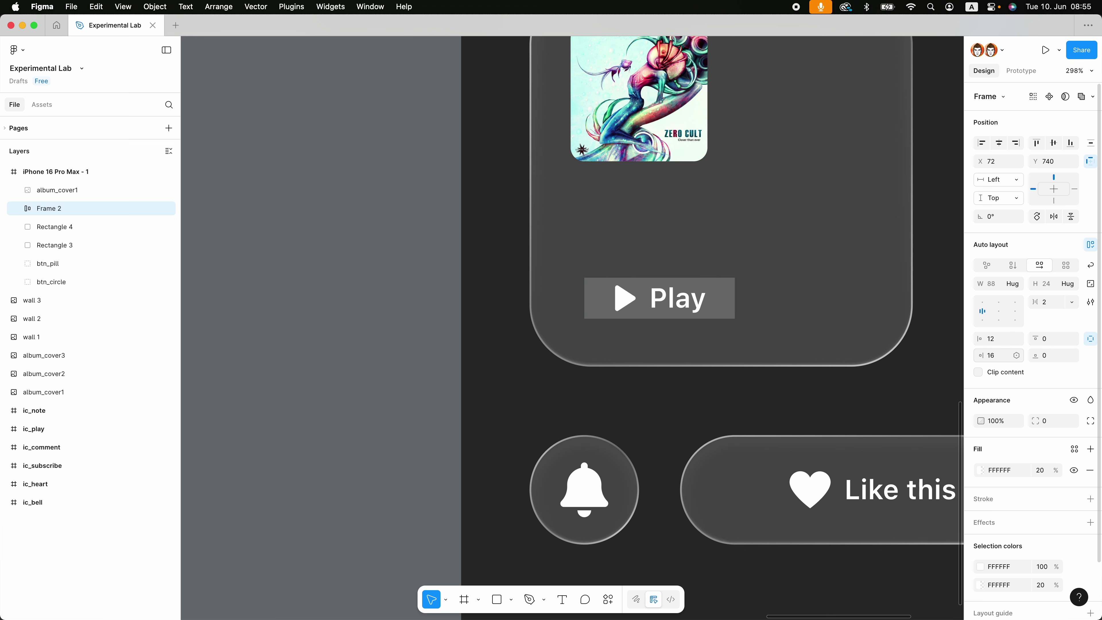
left_click(1048, 343)
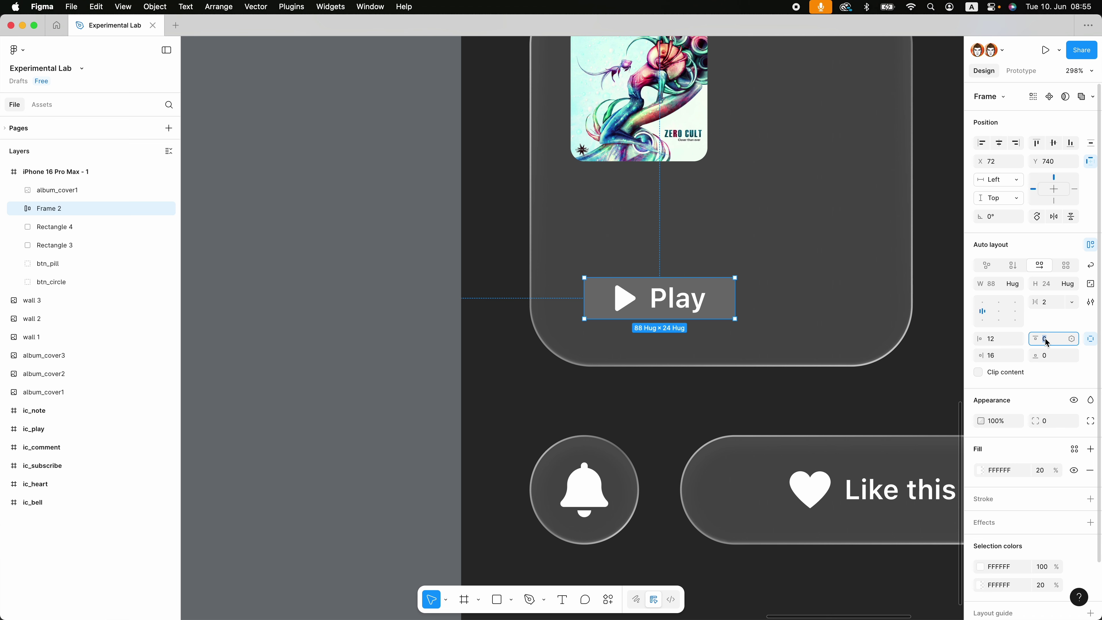
type("6")
left_click(1048, 356)
type("6")
key("Return")
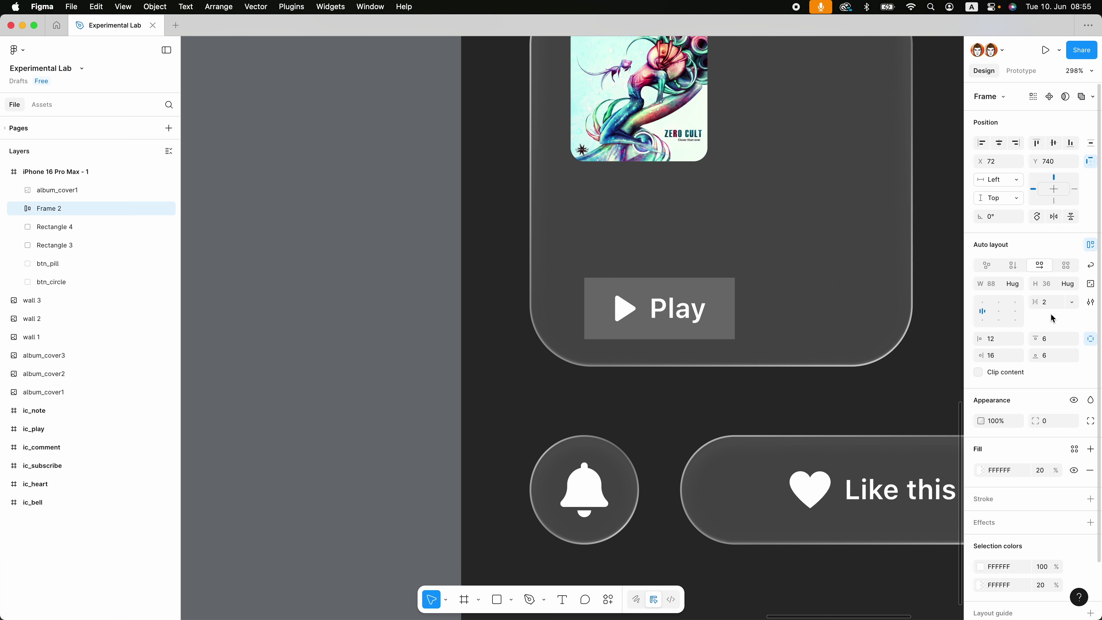
Step: Round the Play frame into a pill with a corner radius of 40
left_click(1052, 422)
type("40")
key("Return")
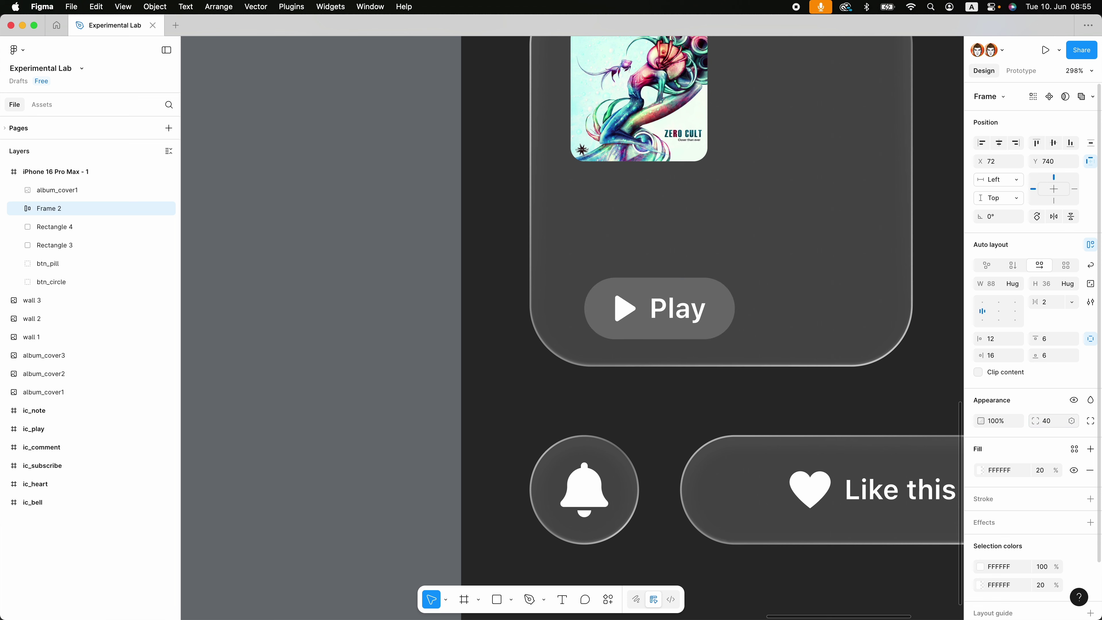
left_click(382, 426)
Step: Move the Play button to X 64, Y 732, leaving 24 px to the card's left and bottom edges
left_click(671, 316)
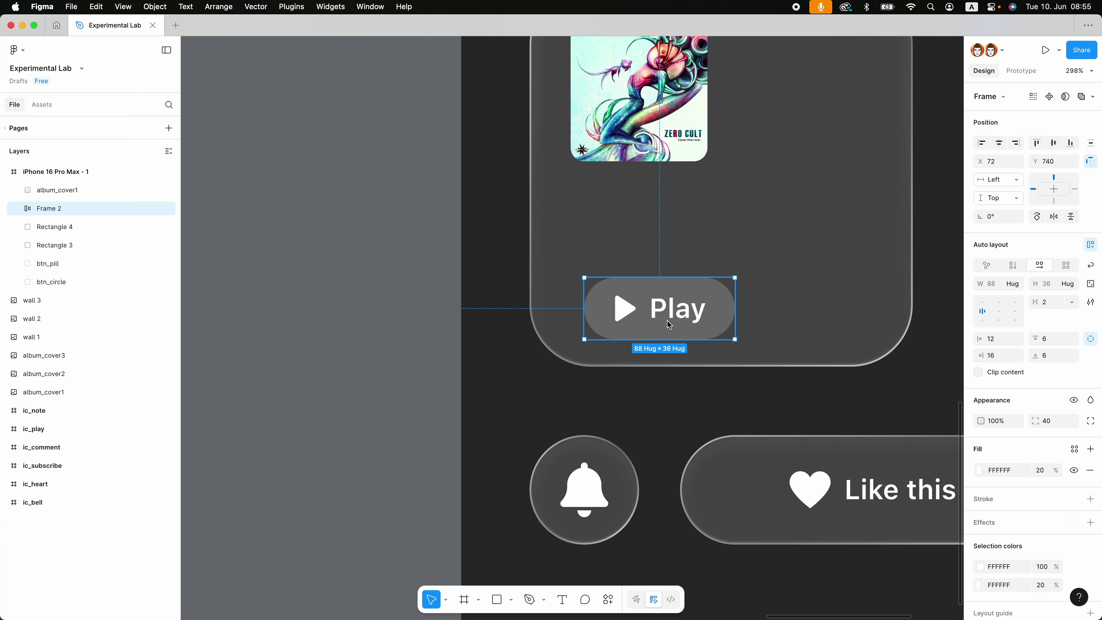
left_click_drag(673, 314, 691, 274)
key("Down")
key("Down")
key("Down")
key("Down")
key("Down")
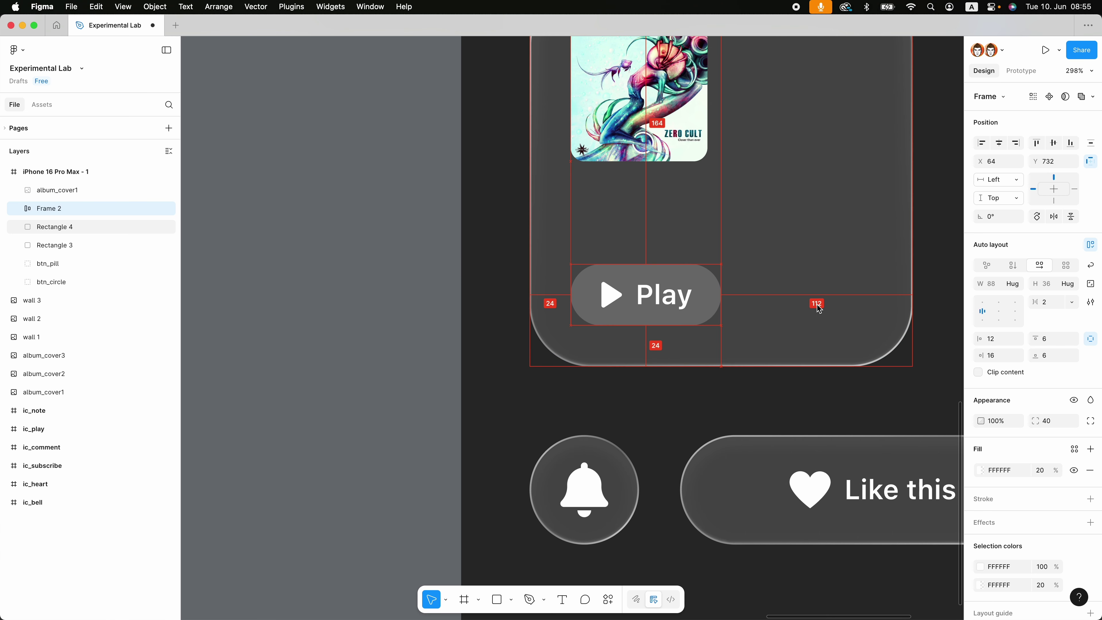
Step: Copy the ic_note music icon into the music card and place it near the card's upper-right corner
scroll(827, 302, "up", 1)
scroll(827, 303, "up", 4)
scroll(838, 292, "down", 5)
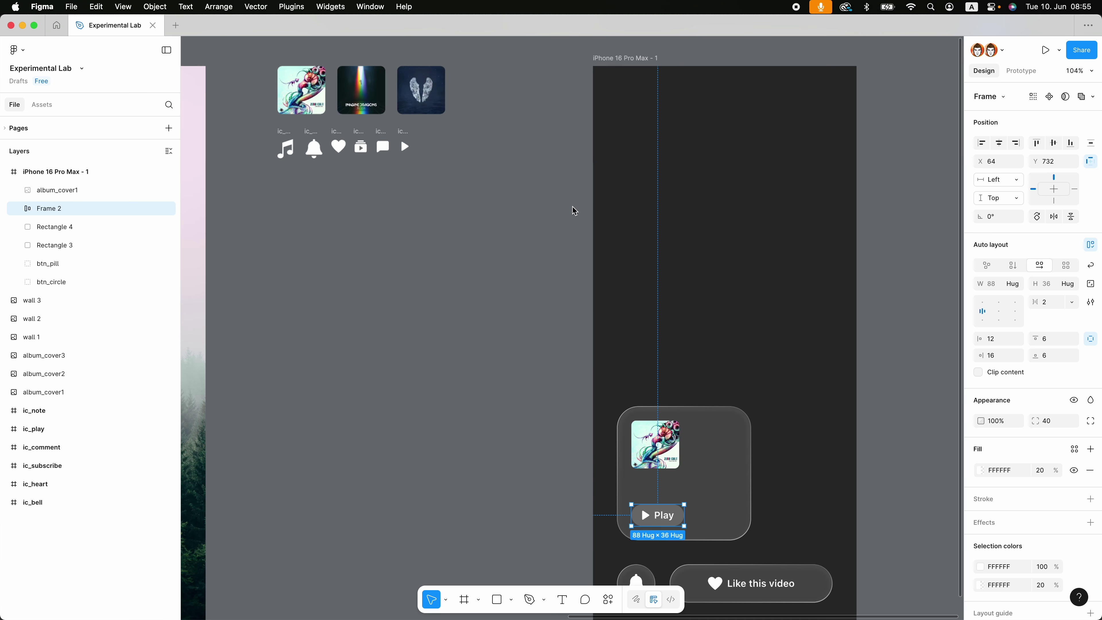
left_click(287, 131)
key("super+c")
scroll(740, 253, "down", 4)
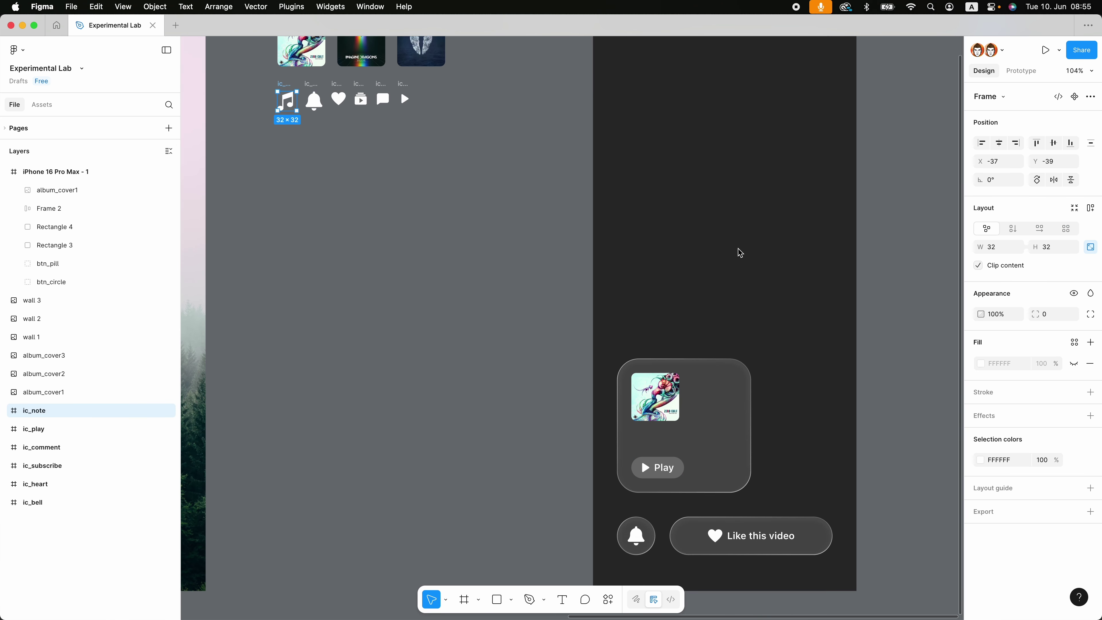
left_click(721, 363)
scroll(741, 294, "up", 5)
key("super+v")
left_click_drag(559, 332, 708, 373)
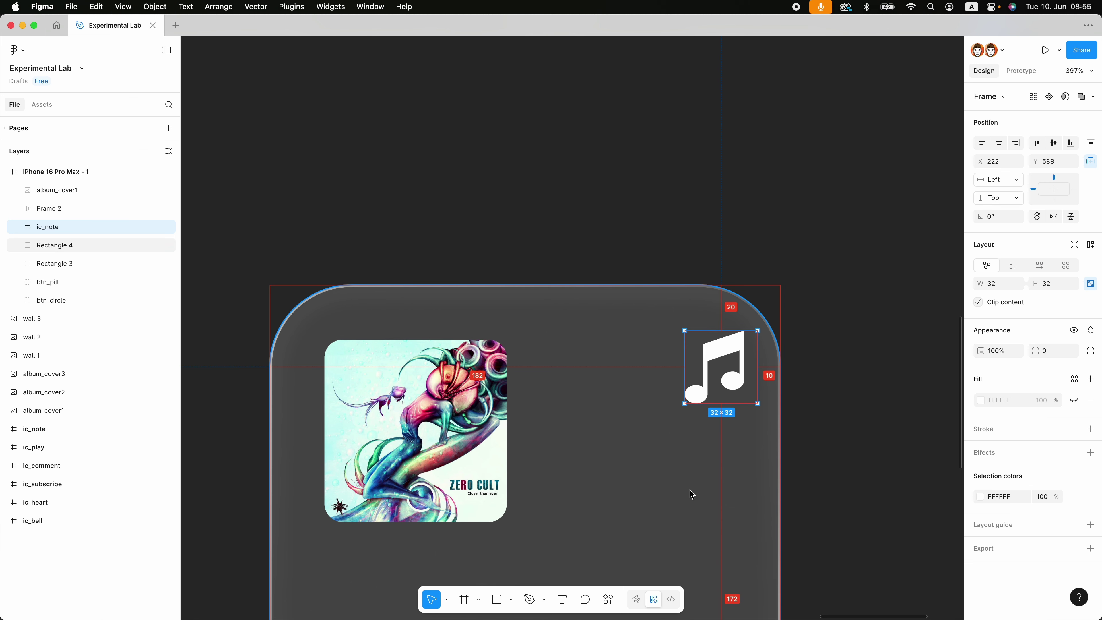
Step: Move the music note icon to X 208, Y 592, leaving 24 px to the card's right and top edges
key("alt+Left")
key("shift+Left")
key("Left")
key("Left")
key("Left")
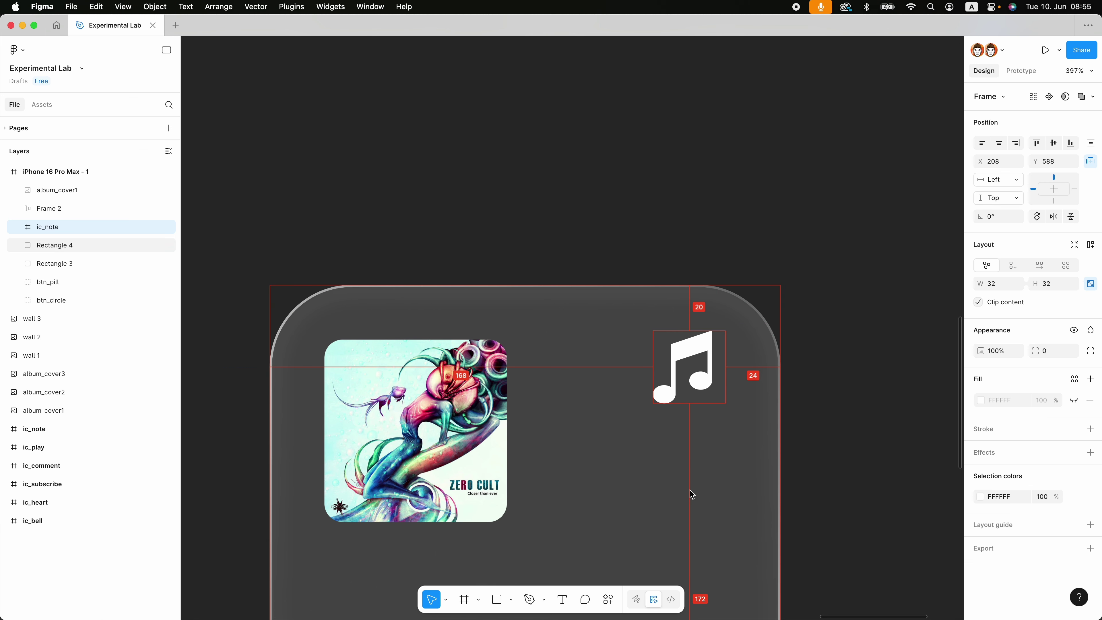
key("Down")
key("Down")
key("Down")
key("Down")
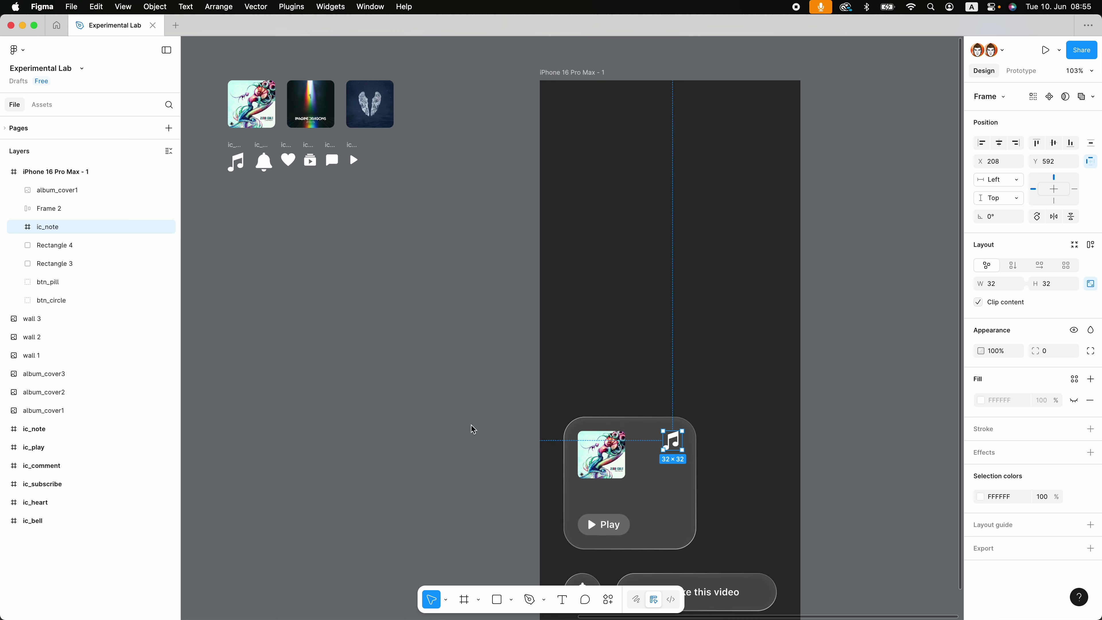
Step: Add the text "Zero Cult" below the album cover in the music card
scroll(588, 517, "down", 3)
scroll(582, 478, "up", 5)
left_click(611, 412)
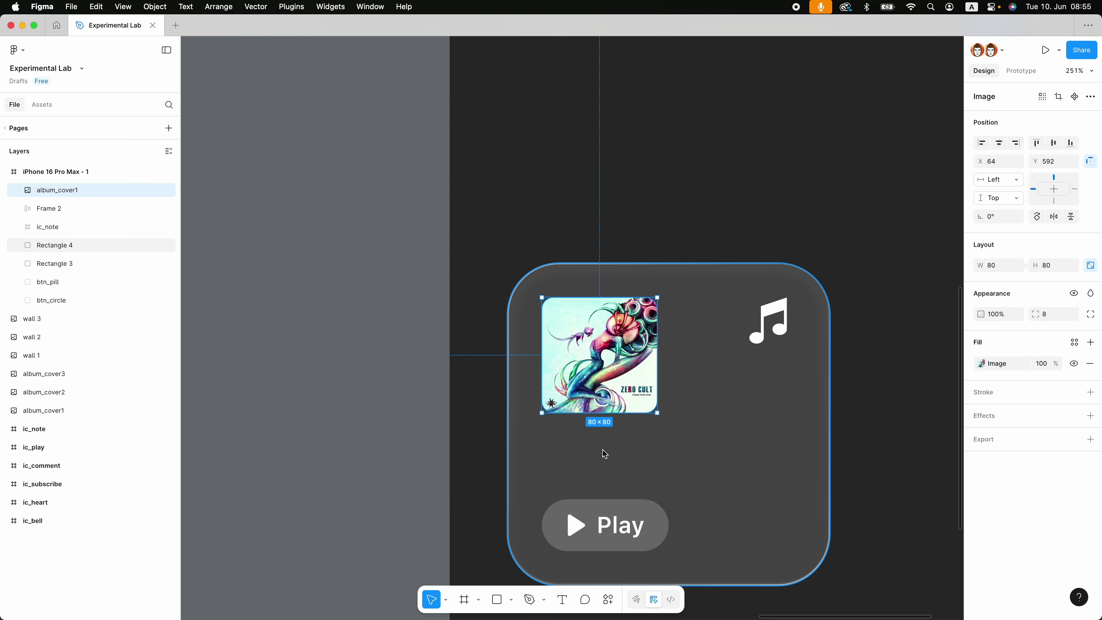
key("t")
left_click(545, 434)
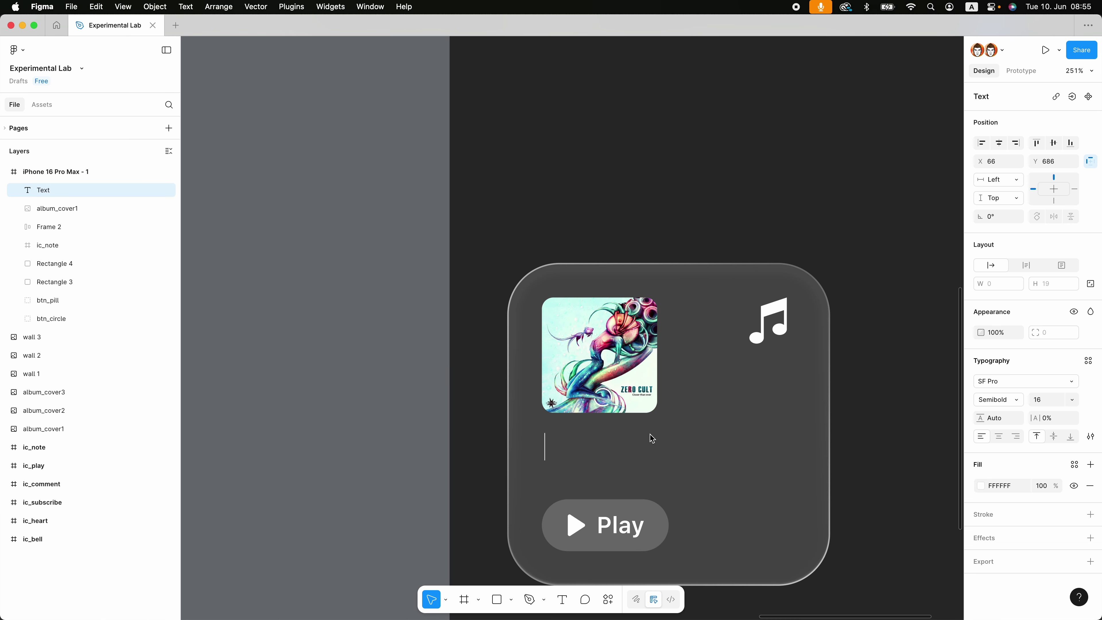
type("Zero C")
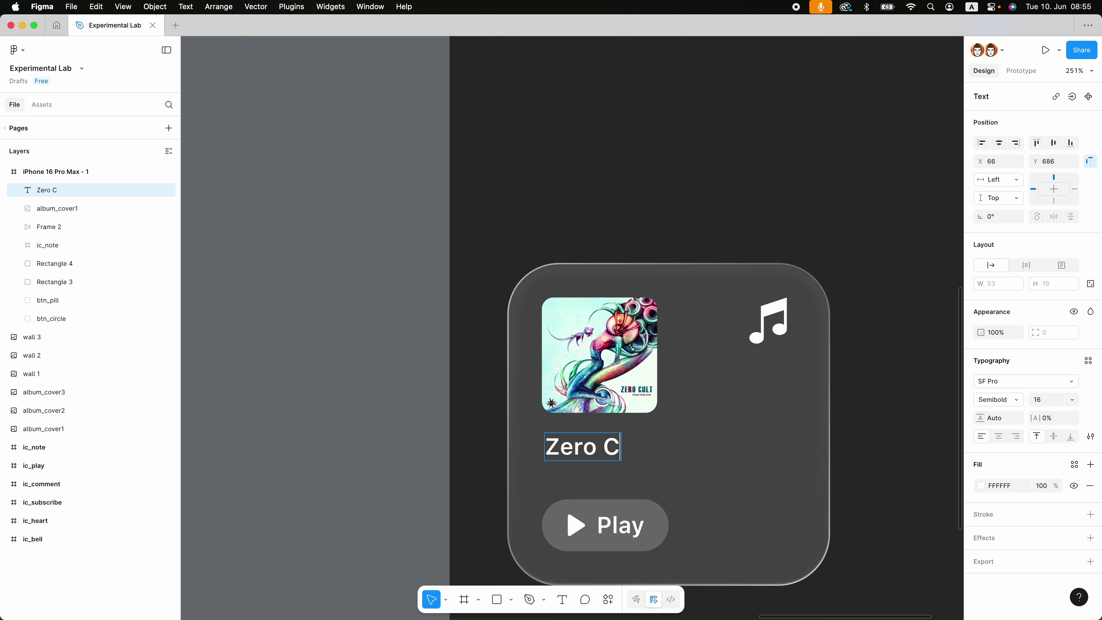
type("ult")
key("Escape")
Step: Duplicate the artist text below as "Invisible Touch" with 50% opacity and Regular weight
key("super+d")
key("Return")
type("In")
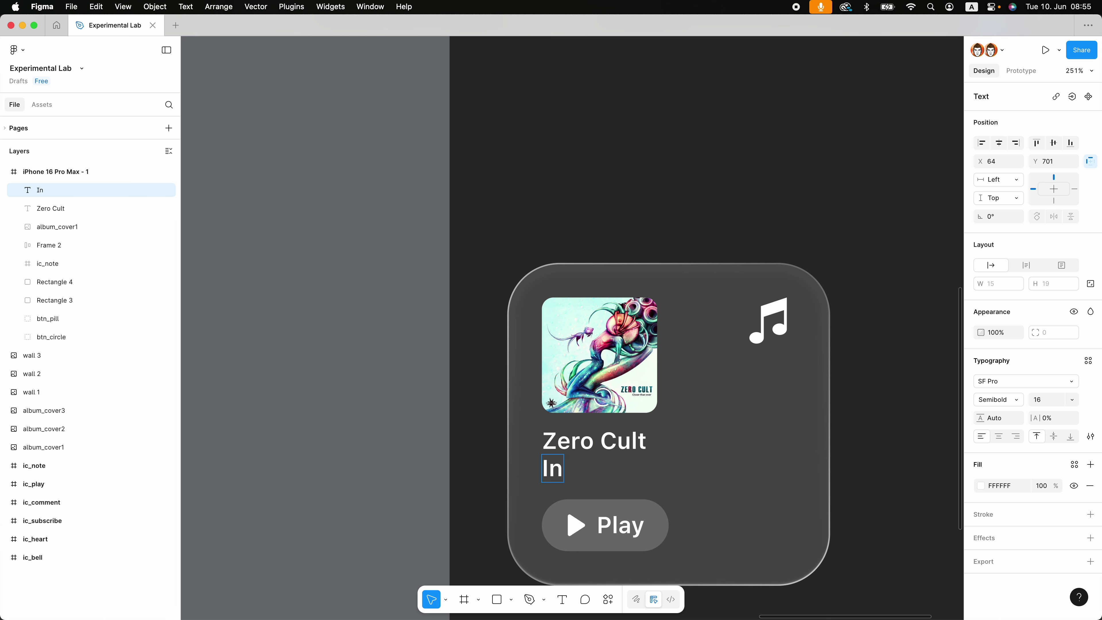
type("visible Touch")
key("Escape")
key("5")
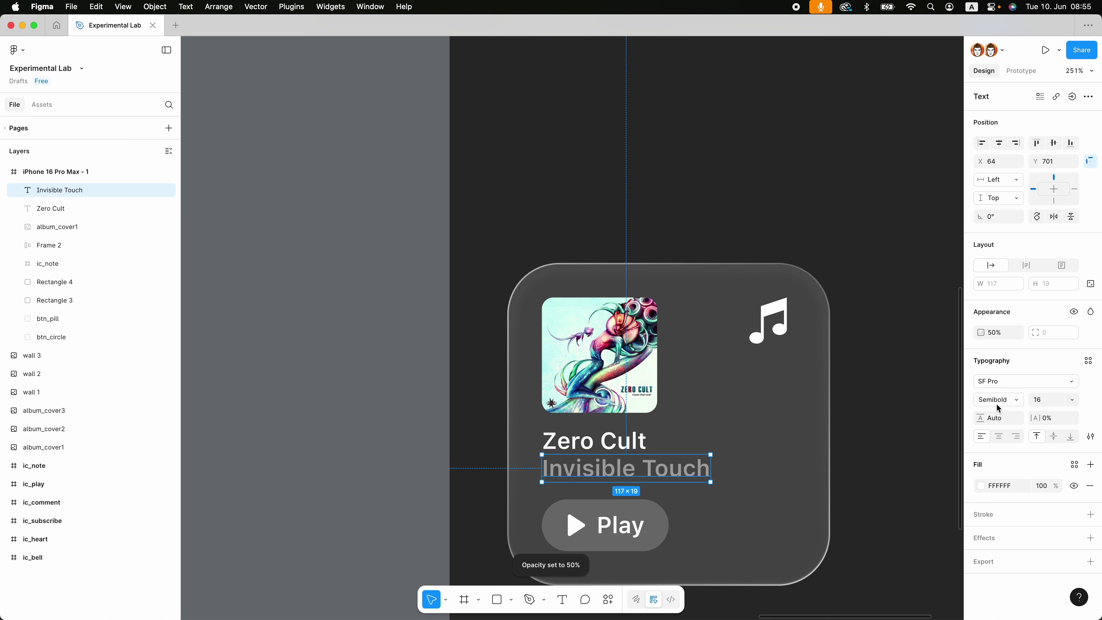
left_click(997, 400)
left_click(999, 372)
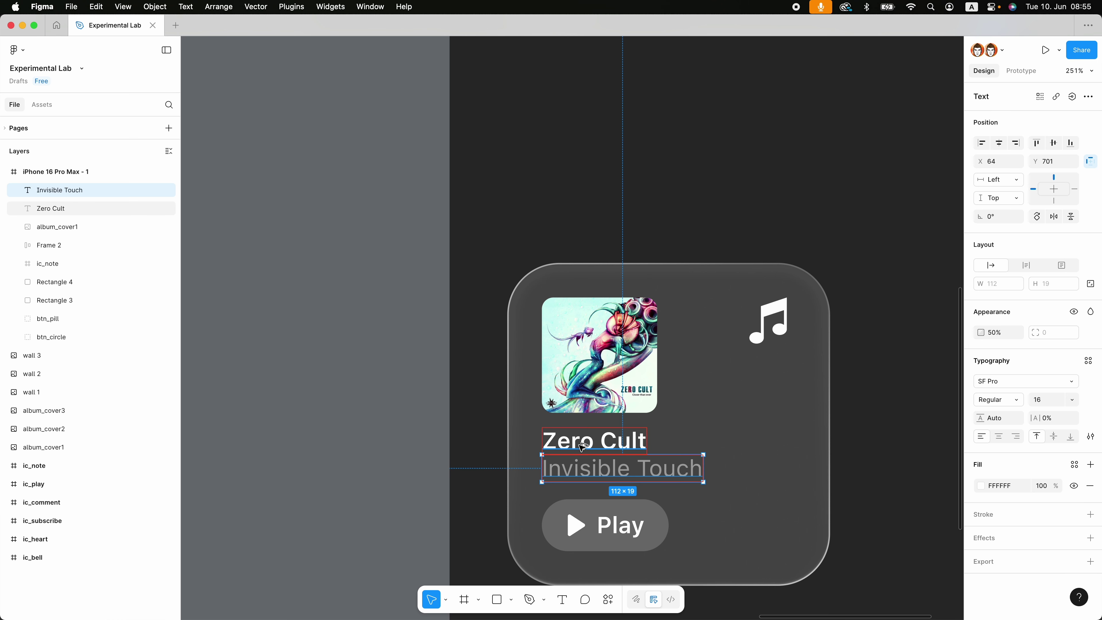
Step: Move both text lines to 12 px below the album cover and shift "Invisible Touch" slightly lower
left_click(594, 441, "shift")
key("Down")
key("Down")
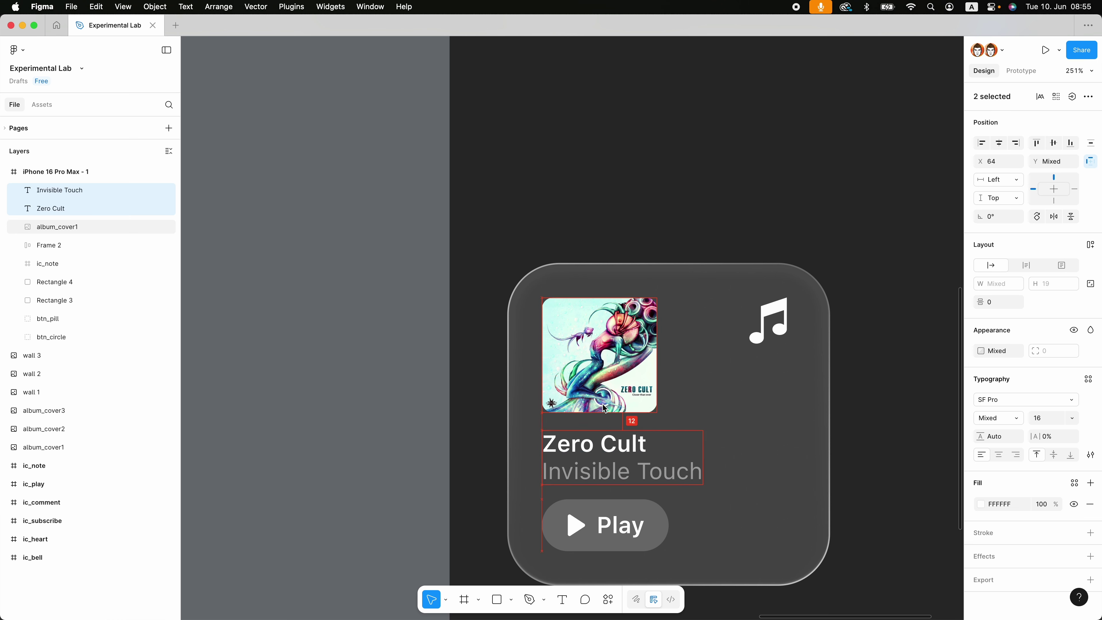
left_click(646, 471)
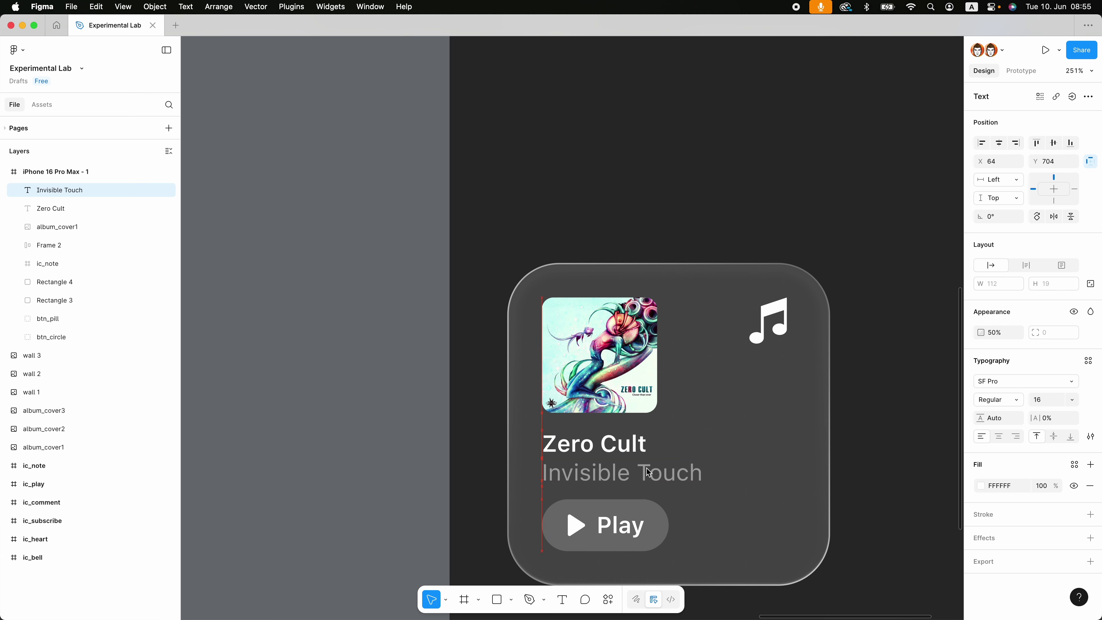
left_click(370, 463)
scroll(370, 463, "down", 5)
left_click_drag(355, 512, 438, 413)
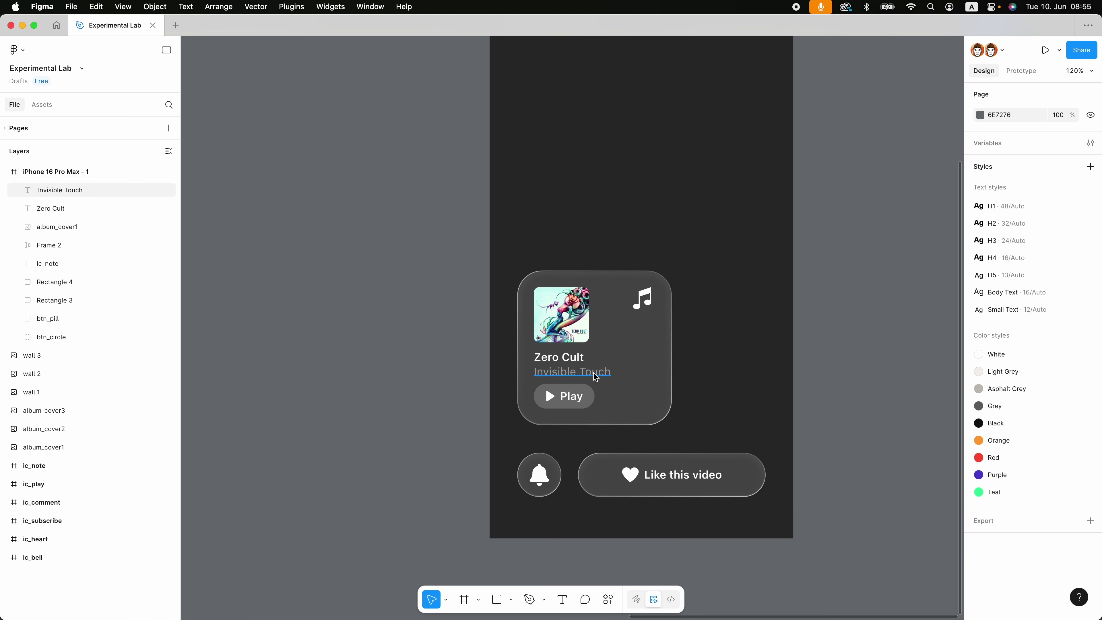
Step: Copy the wall 1 wallpaper into the iPhone 16 Pro Max - 1 frame
scroll(762, 333, "down", 5)
left_click_drag(762, 333, 757, 387)
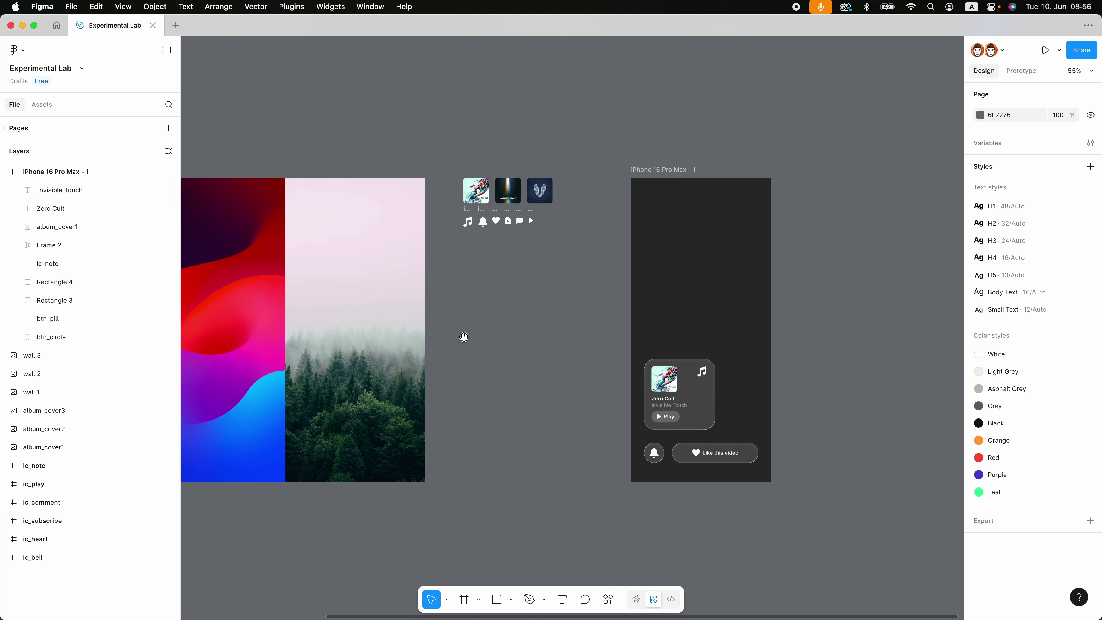
left_click_drag(464, 337, 637, 318)
left_click(260, 319)
left_click(708, 316)
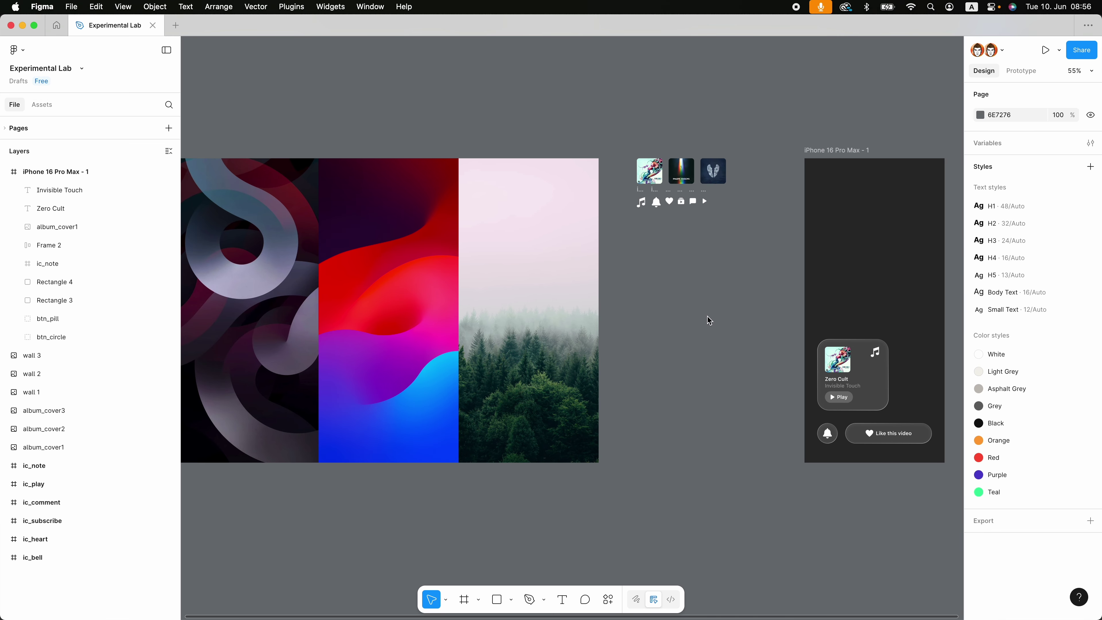
scroll(708, 316, "right", 5)
left_click(601, 156)
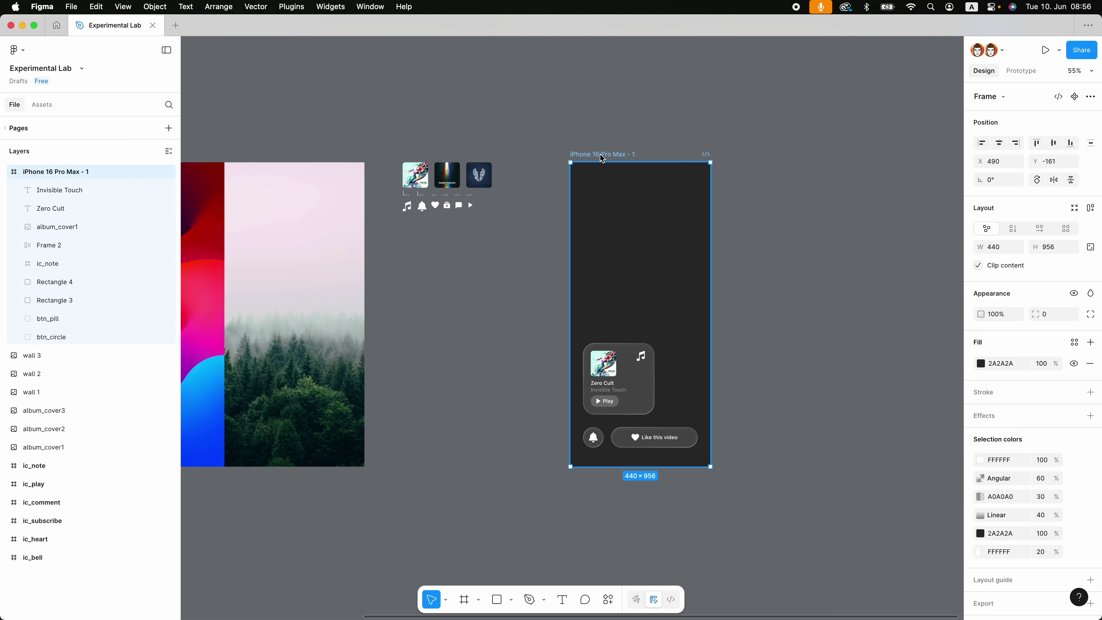
key("super+v")
Step: Send the wall 1 image behind all the glass components in the phone frame
key("super+bracketleft")
key("super+bracketleft")
key("super+bracketleft")
key("super+bracketleft")
key("super+bracketleft")
key("super+bracketleft")
key("super+bracketleft")
key("super+bracketleft")
key("super+bracketleft")
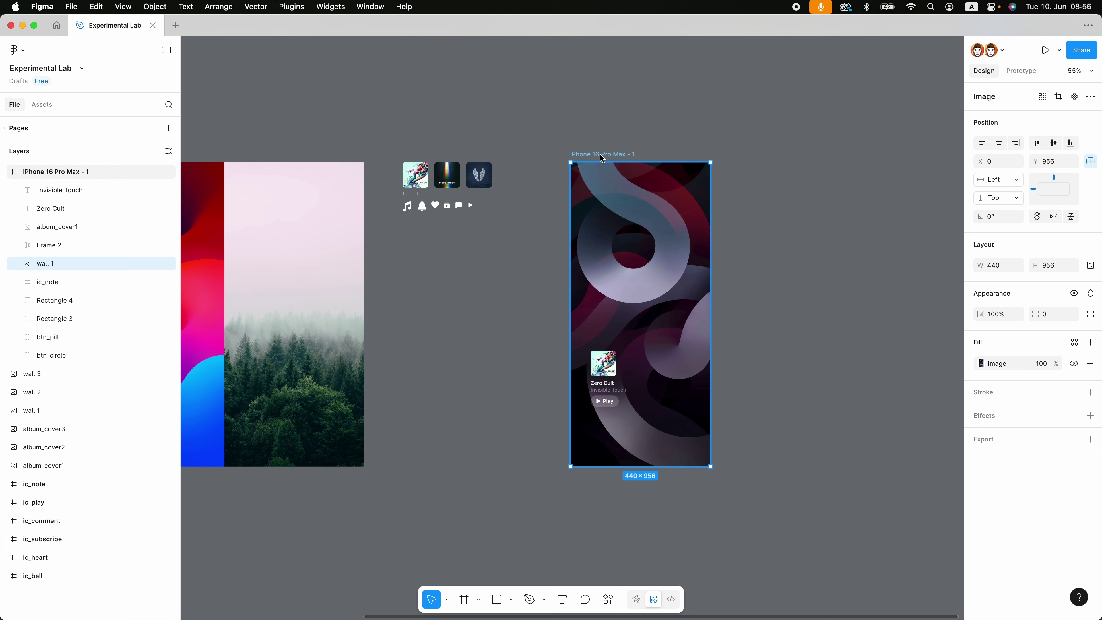
left_click(799, 239)
Step: Duplicate the iPhone 16 Pro Max - 1 frame
scroll(500, 347, "up", 1)
scroll(499, 347, "left", 1)
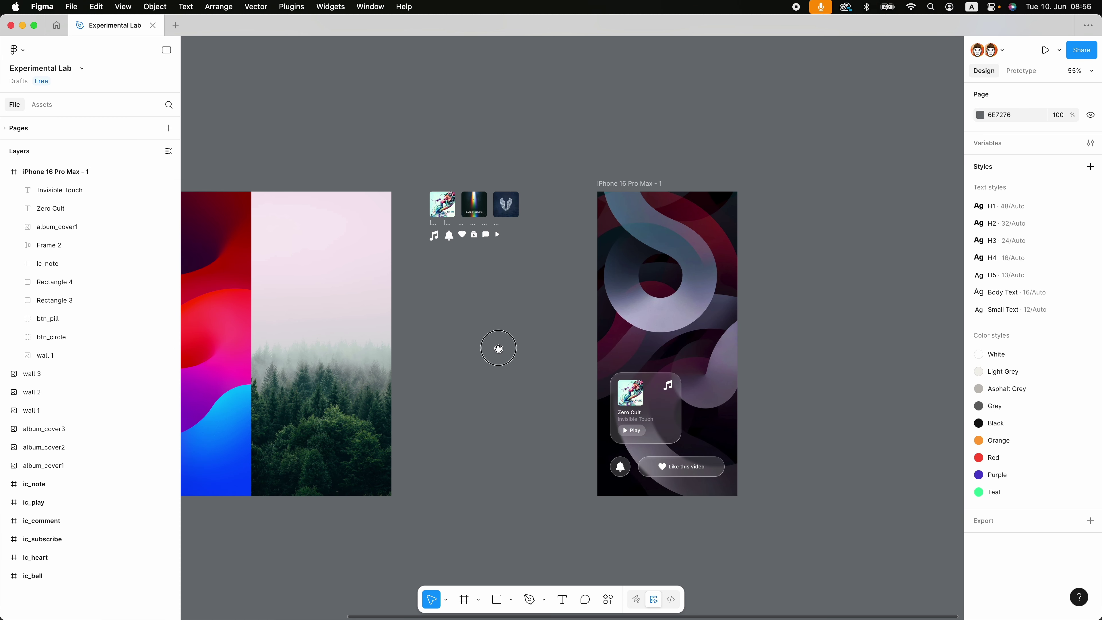
left_click(621, 183)
key("super+d")
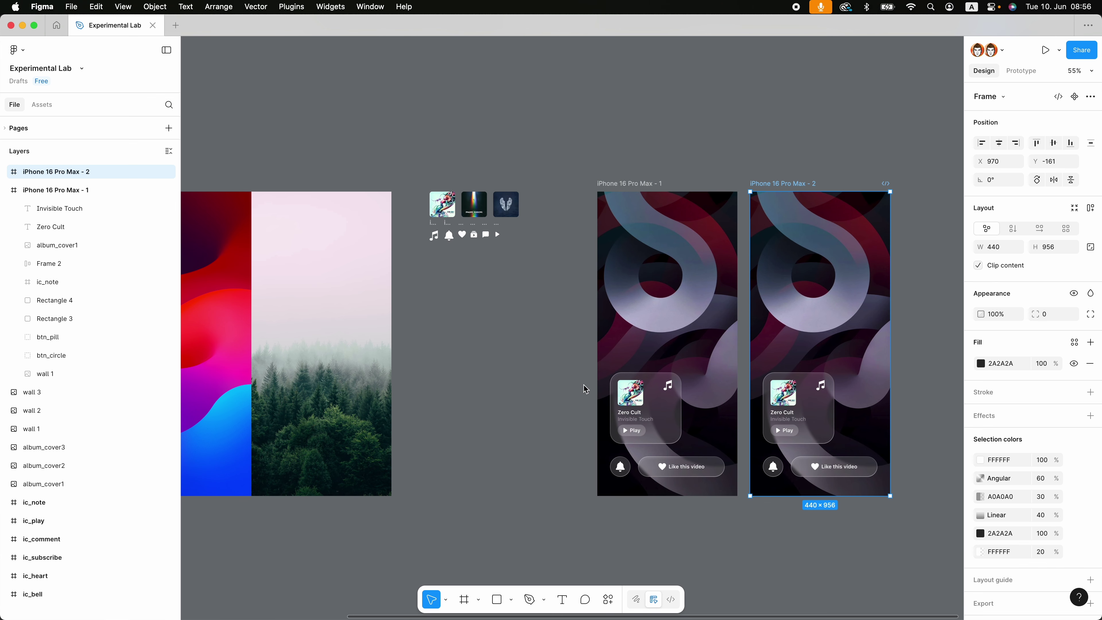
Step: Replace the wallpaper in the duplicated phone frame with wall 2
left_click(570, 348)
scroll(517, 297, "left", 4)
scroll(517, 297, "down", 1)
left_click(381, 308)
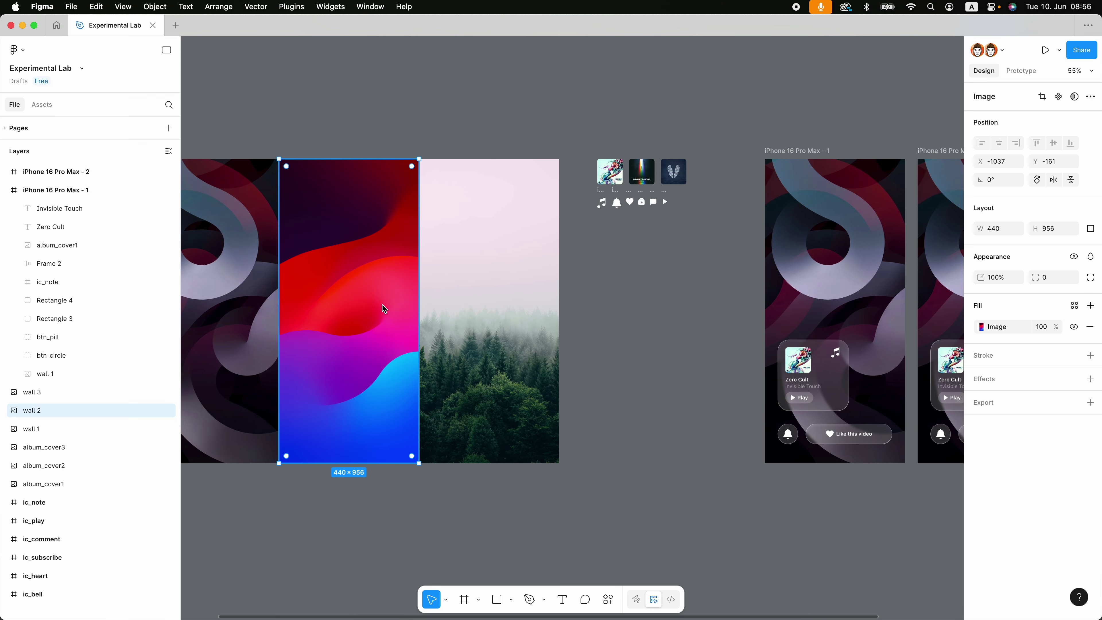
left_click(605, 305)
scroll(504, 309, "right", 6)
left_click(725, 256)
key("super+shift+r")
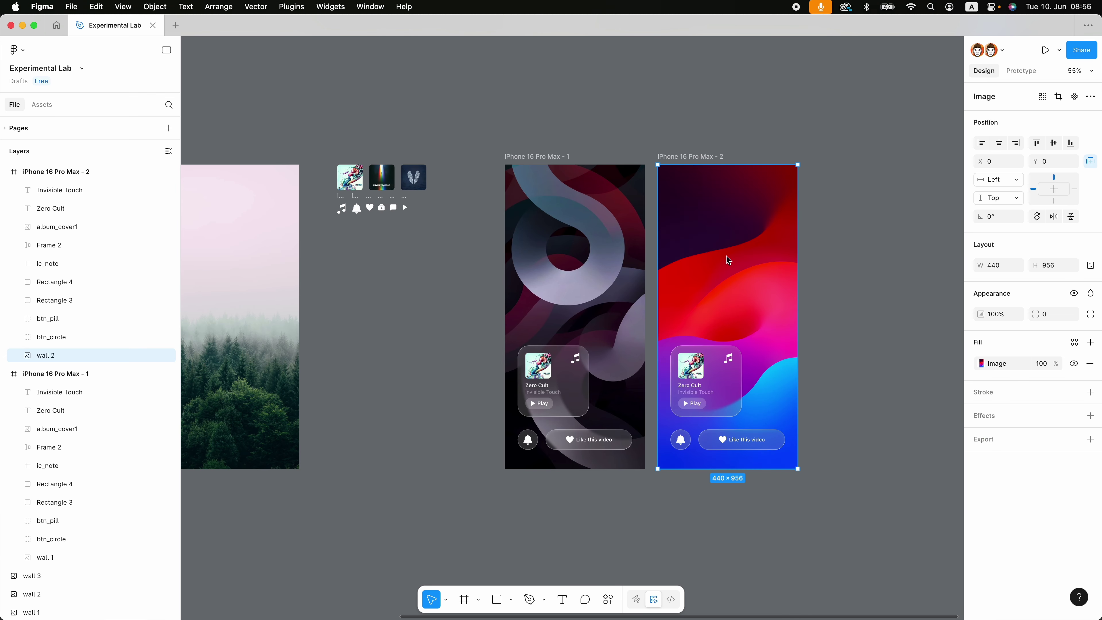
Step: Duplicate the second phone frame to get a third screen
left_click(885, 317)
left_click(705, 155)
key("super+d")
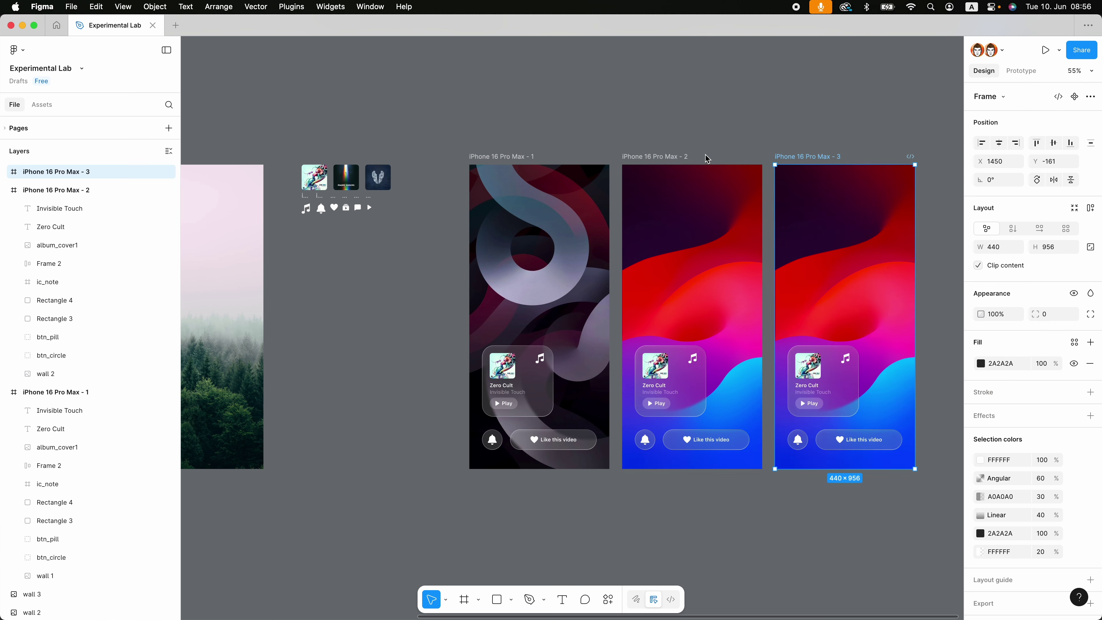
Step: Replace the third phone frame's wallpaper with wall 3
scroll(705, 155, "down", 3)
left_click(343, 243)
key("super+c")
left_click(826, 233)
key("super+shift+r")
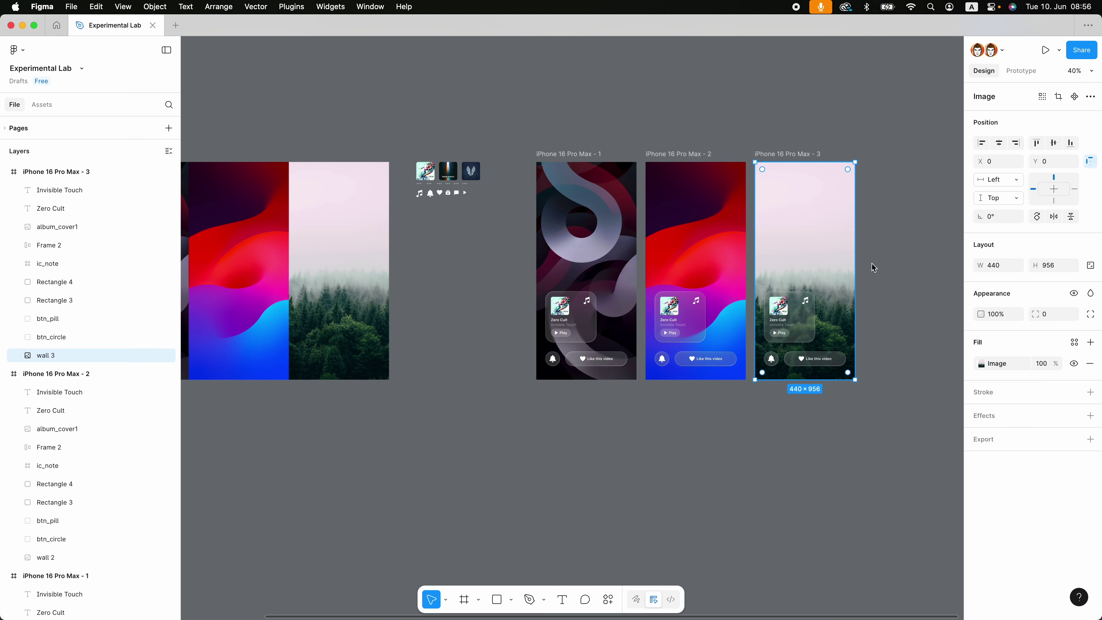
Step: Replace the album cover in the second phone frame's music card with album_cover2
left_click(785, 423)
scroll(754, 399, "up", 5)
left_click(449, 278)
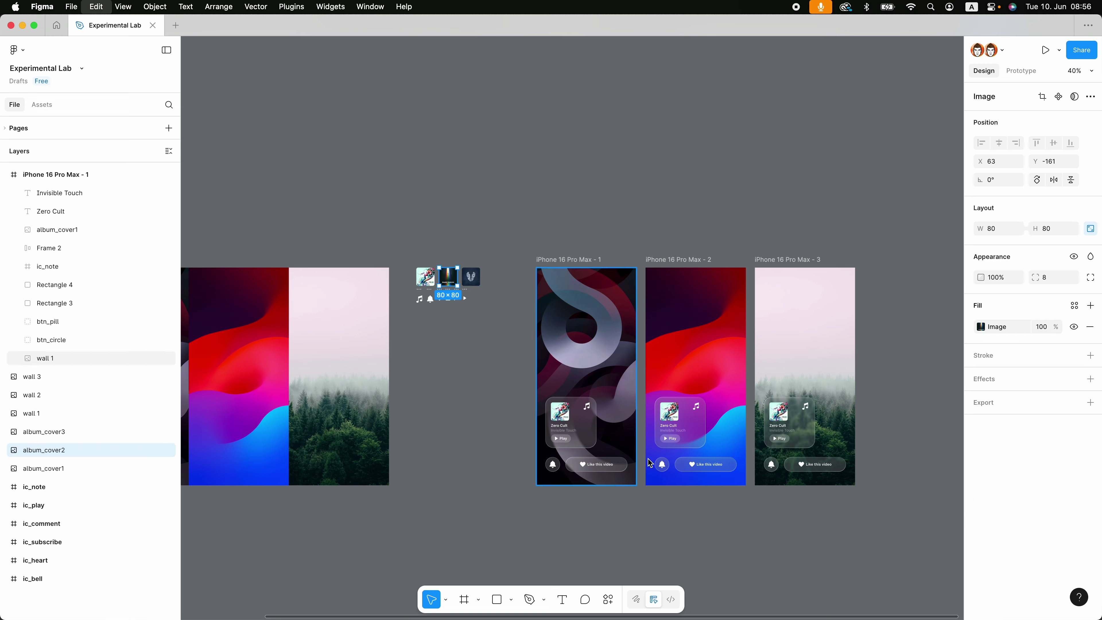
key("super+c")
scroll(698, 438, "up", 6)
left_click(626, 371)
key("super+shift+r")
scroll(633, 366, "down", 5)
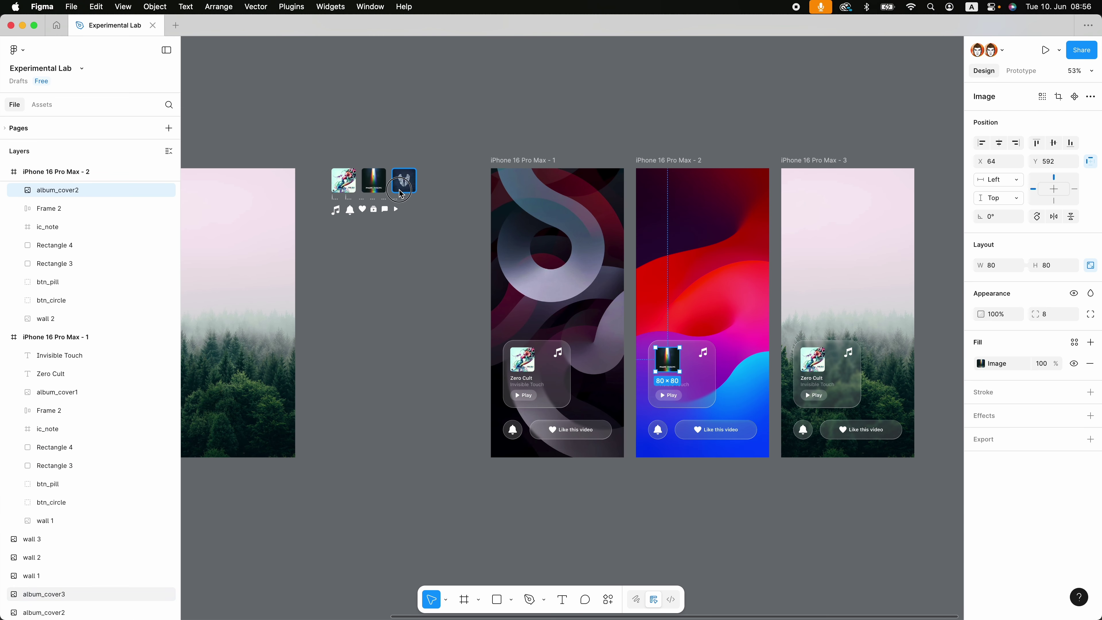
Step: Replace the album cover in the third phone frame's music card with album_cover3
left_click(404, 180)
key("super+c")
left_click(812, 359)
key("super+shift+r")
left_click(821, 455)
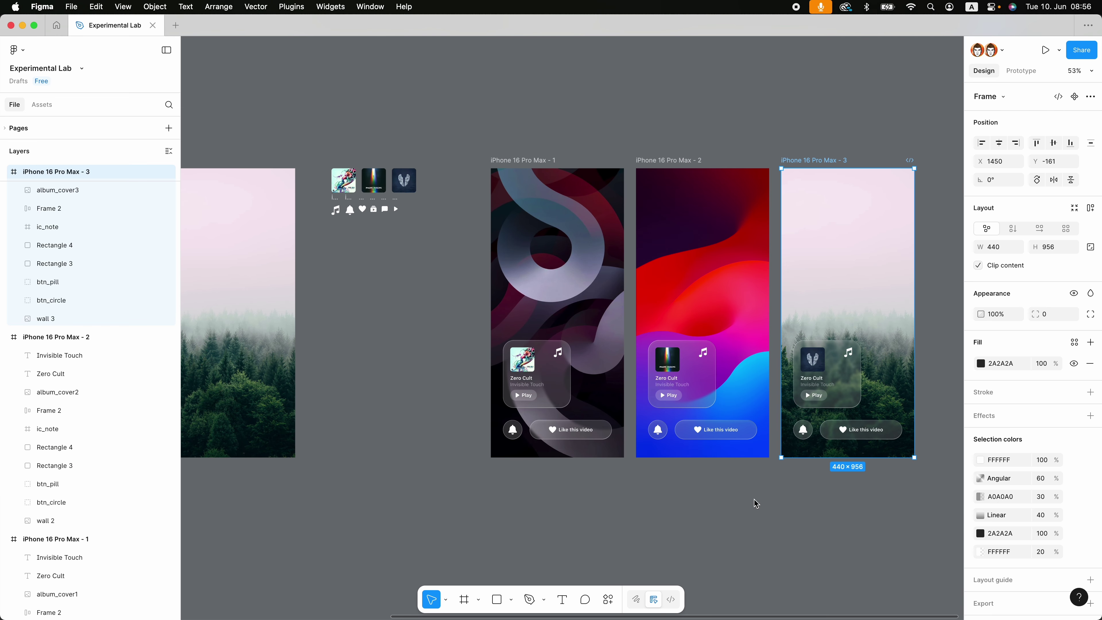
left_click(754, 503)
Step: Change the third music card's artist to "Coldplay" and its song title to "A Sky Full of Stars"
scroll(850, 382, "up", 8)
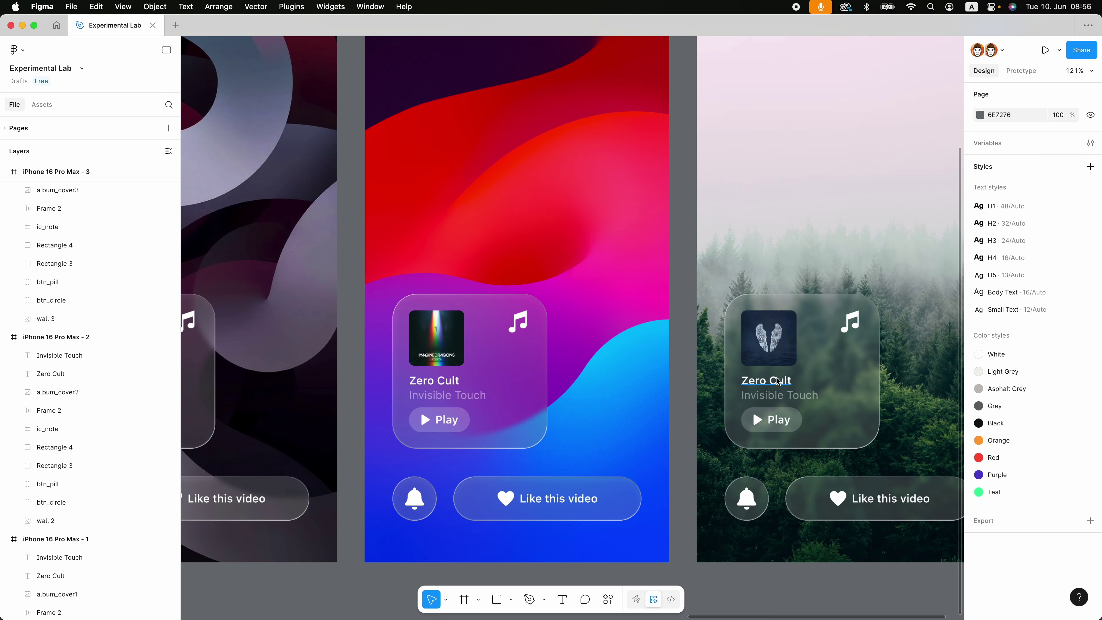
double_click(778, 381)
type("Coldplay")
key("Escape")
key("Tab")
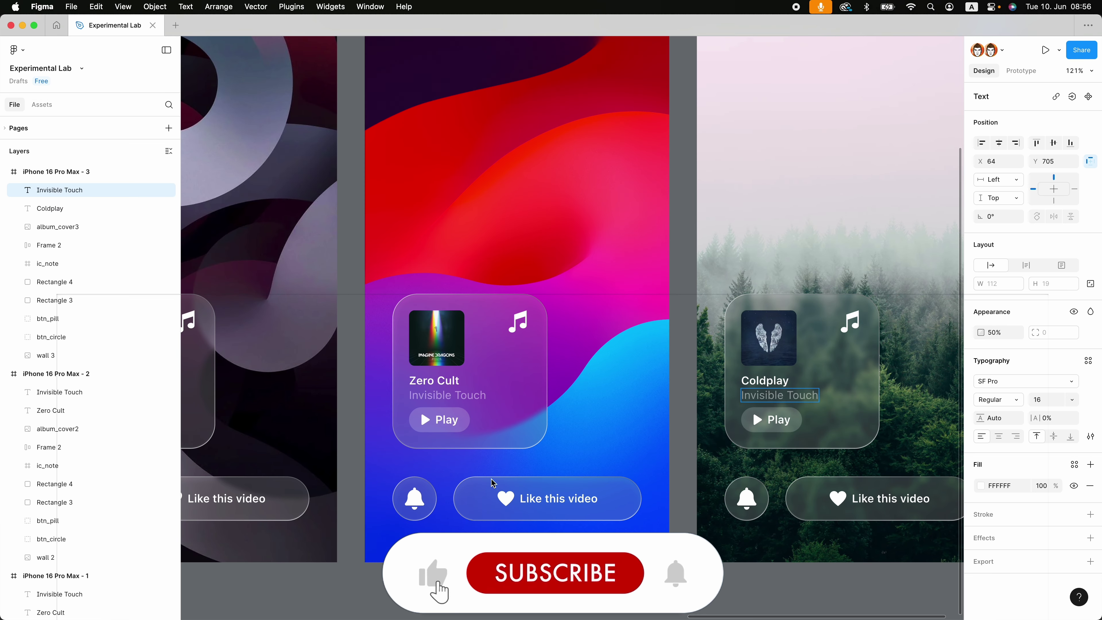
key("Return")
type("A Sky Full of Stars")
key("Escape")
Step: Change the second music card's artist to "Imagine Dragons" and its song title to "Thunder"
scroll(572, 388, "left", 5)
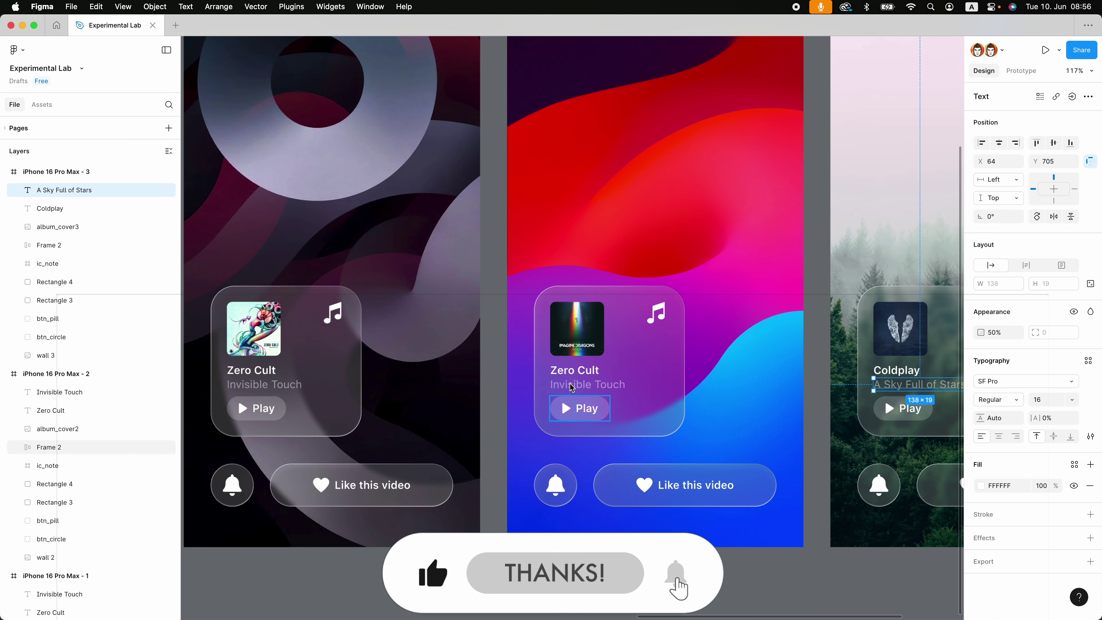
double_click(569, 371)
type("Imagine Dragons")
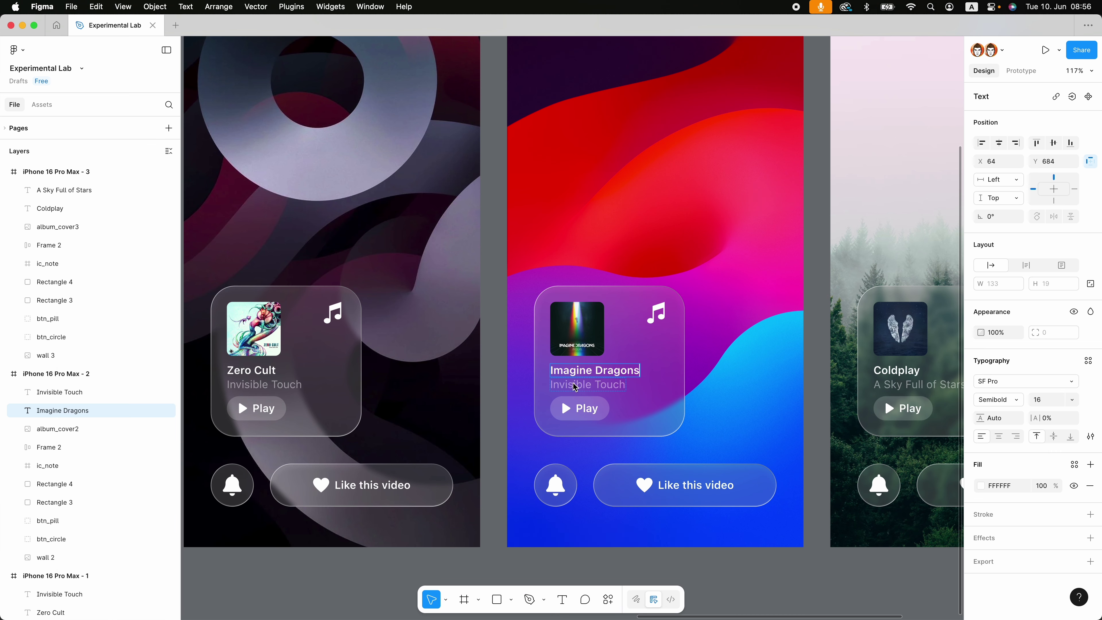
double_click(573, 384)
type("Thunder")
scroll(573, 384, "down", 5)
left_click(603, 487)
Step: Add a prototype connection from the first phone frame to the second, triggered On tap with Smart animate
left_click(418, 146)
left_click(1020, 71)
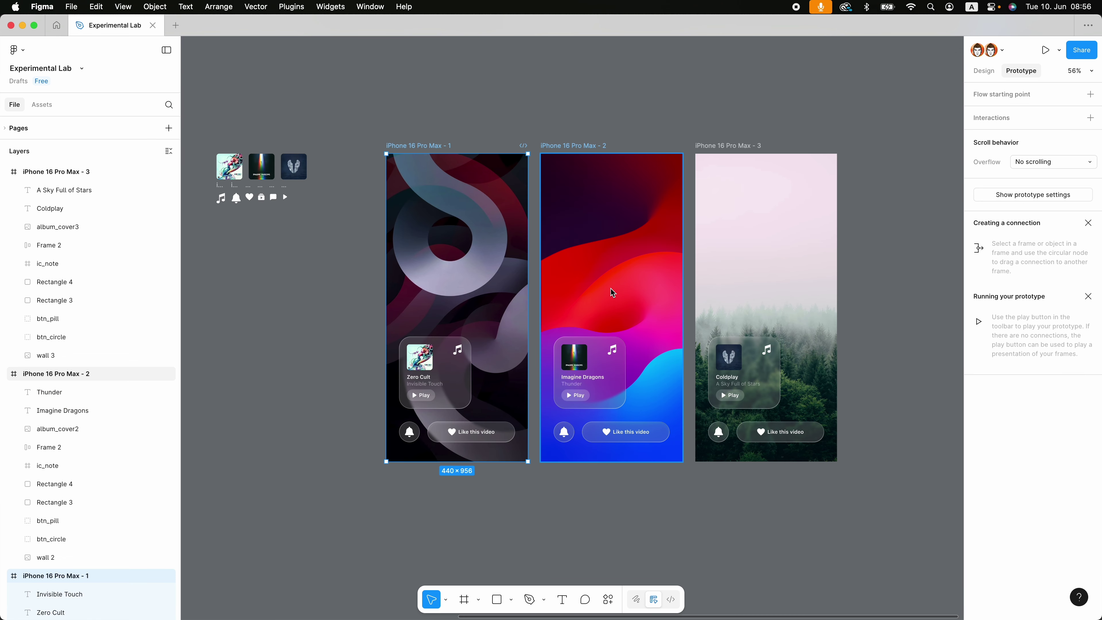
scroll(523, 295, "up", 5)
left_click_drag(558, 314, 574, 316)
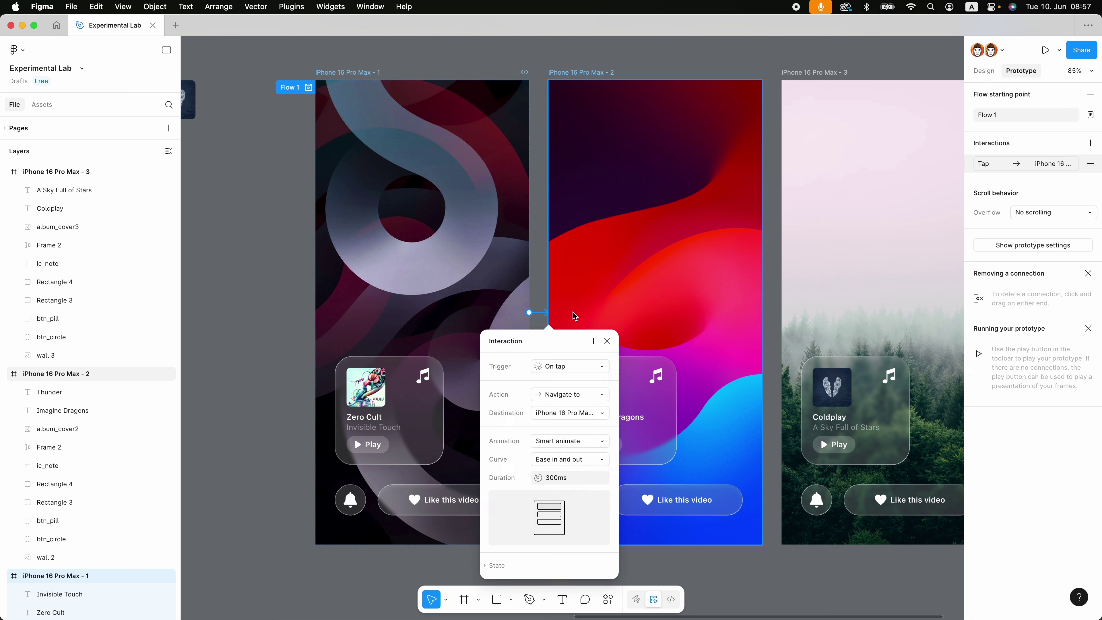
left_click(569, 365)
left_click(560, 366)
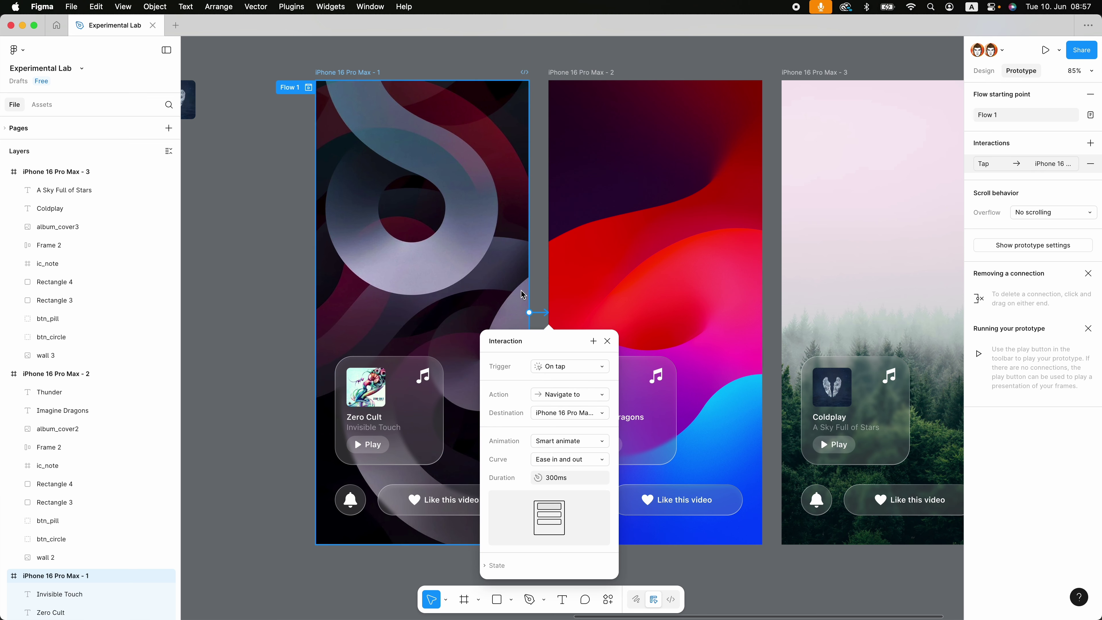
Step: Add On tap, Smart animate prototype connections from the second phone frame to the third, and from the third back to the first
left_click(569, 74)
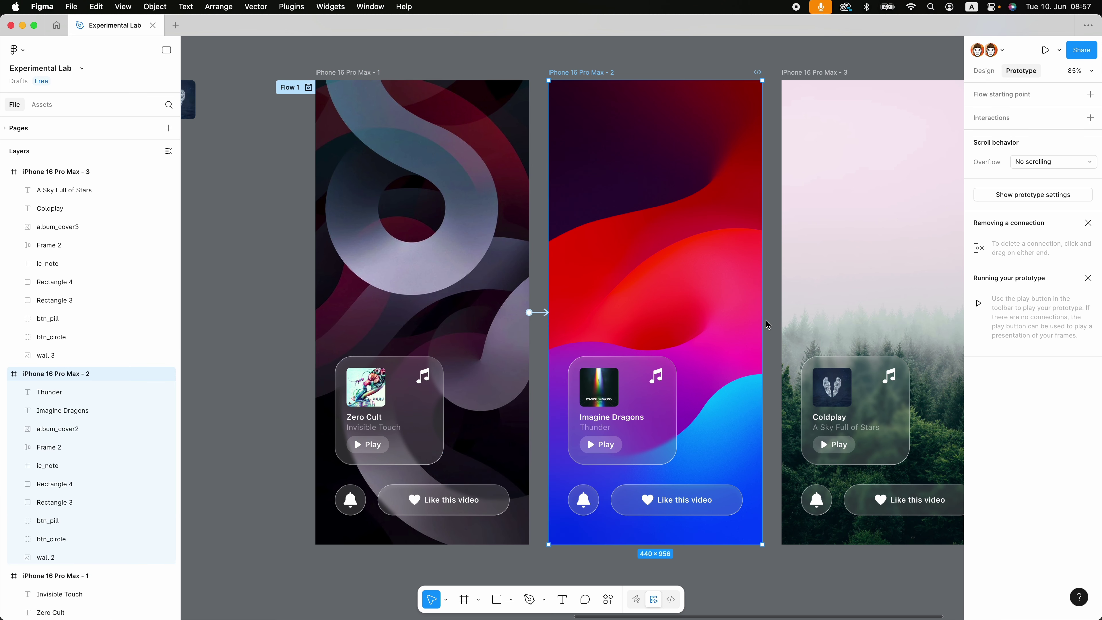
left_click_drag(762, 312, 800, 314)
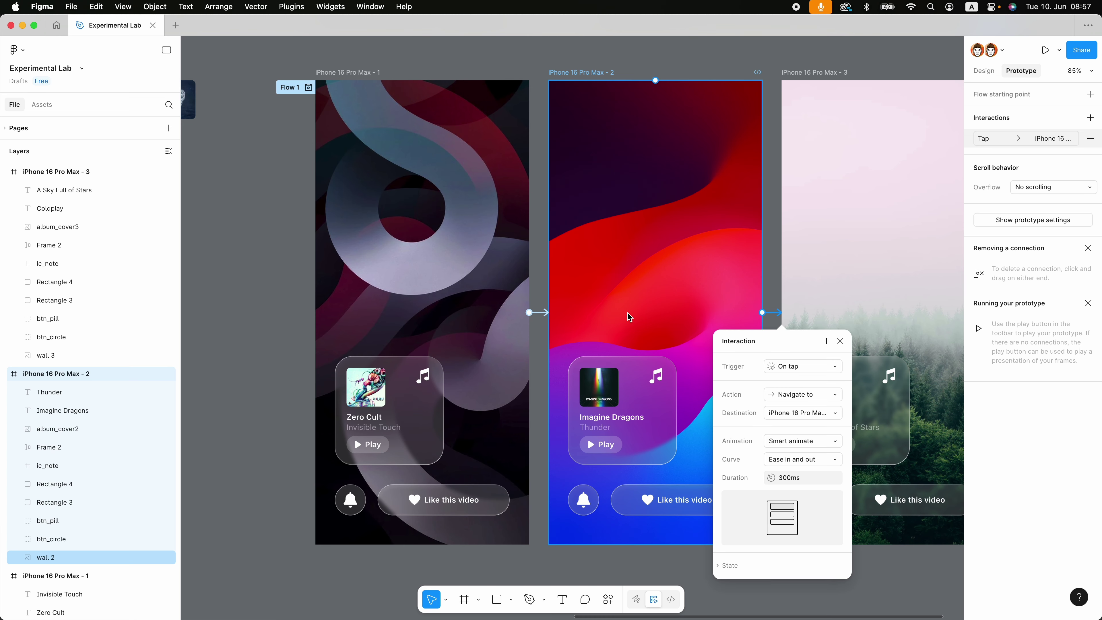
scroll(628, 312, "down", 5)
left_click(842, 257)
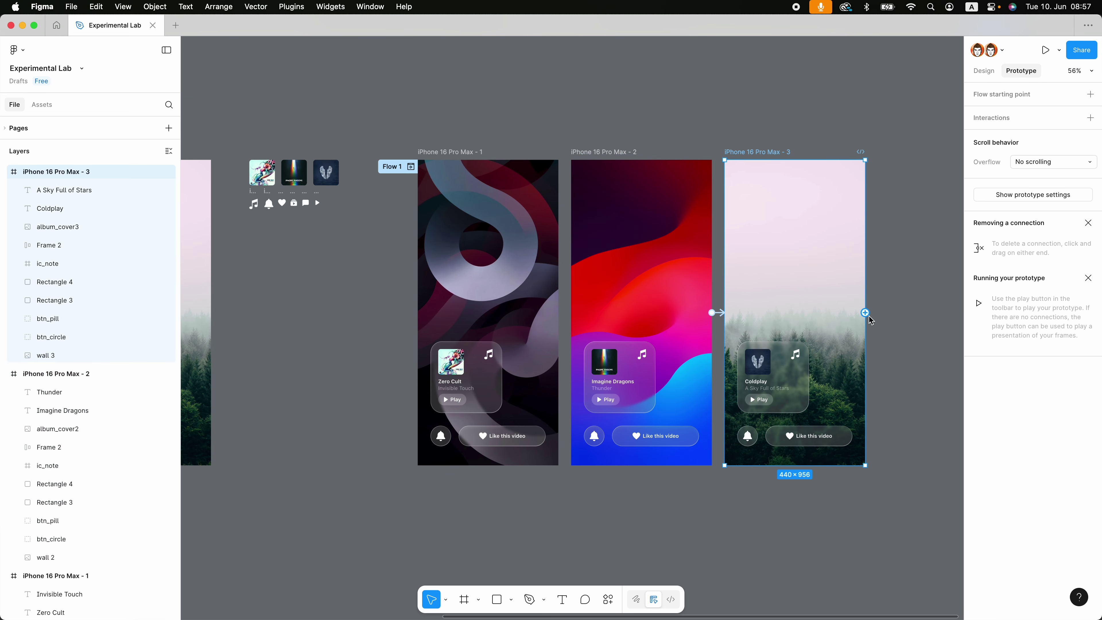
key("Escape")
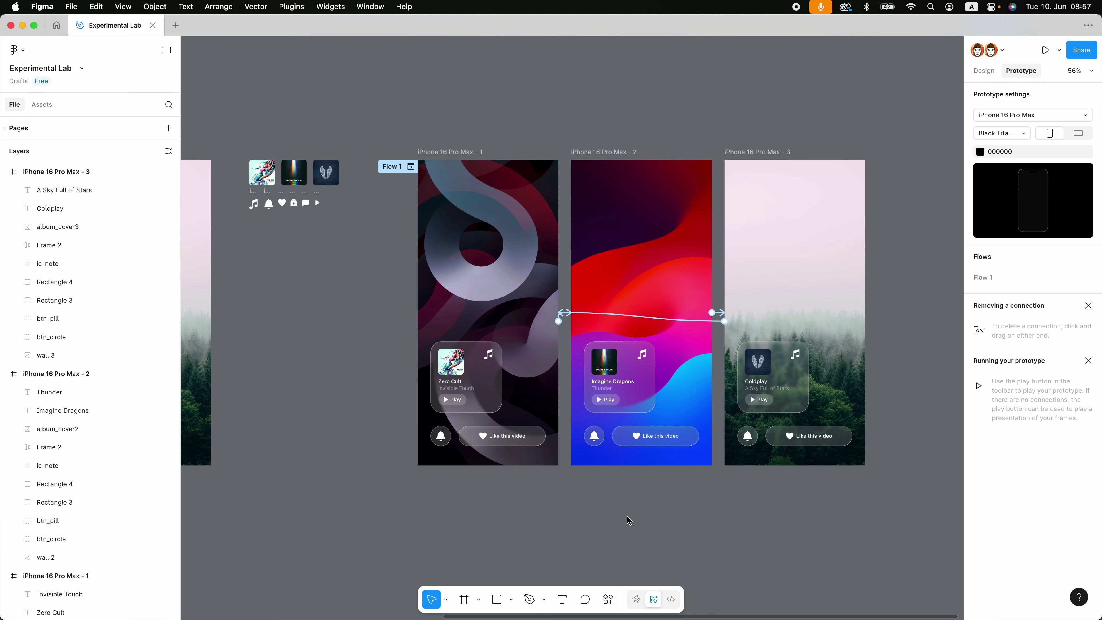
Step: Replace the heart icon in the second phone frame's pill button with a copy of ic_subscribe
scroll(241, 208, "up", 5)
left_click(386, 192)
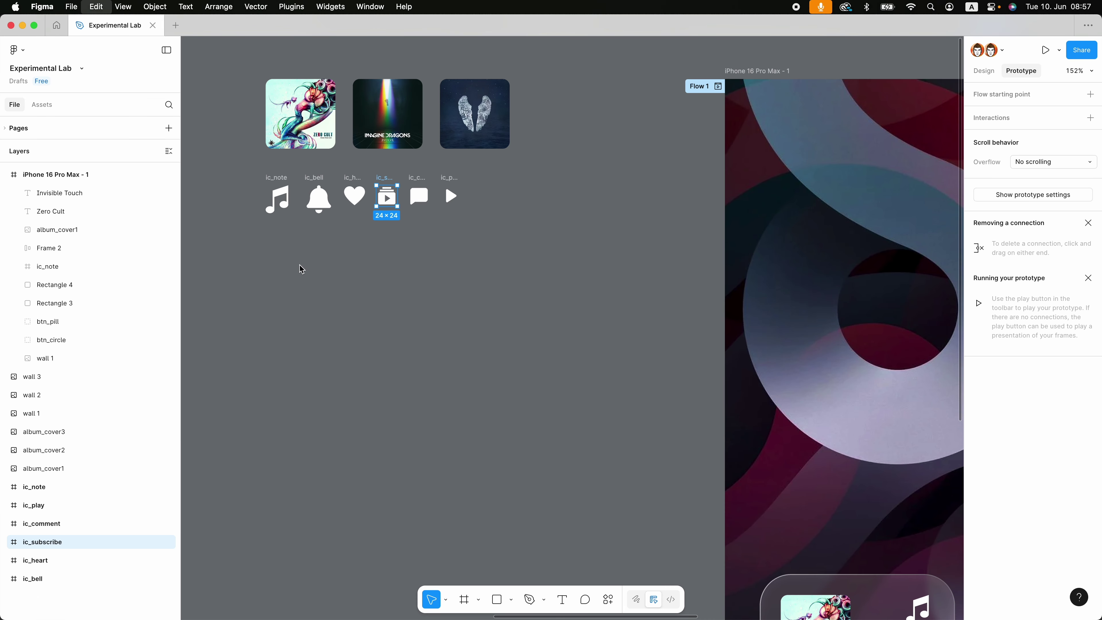
scroll(301, 269, "down", 5)
scroll(634, 441, "up", 5)
left_click(674, 507, "super")
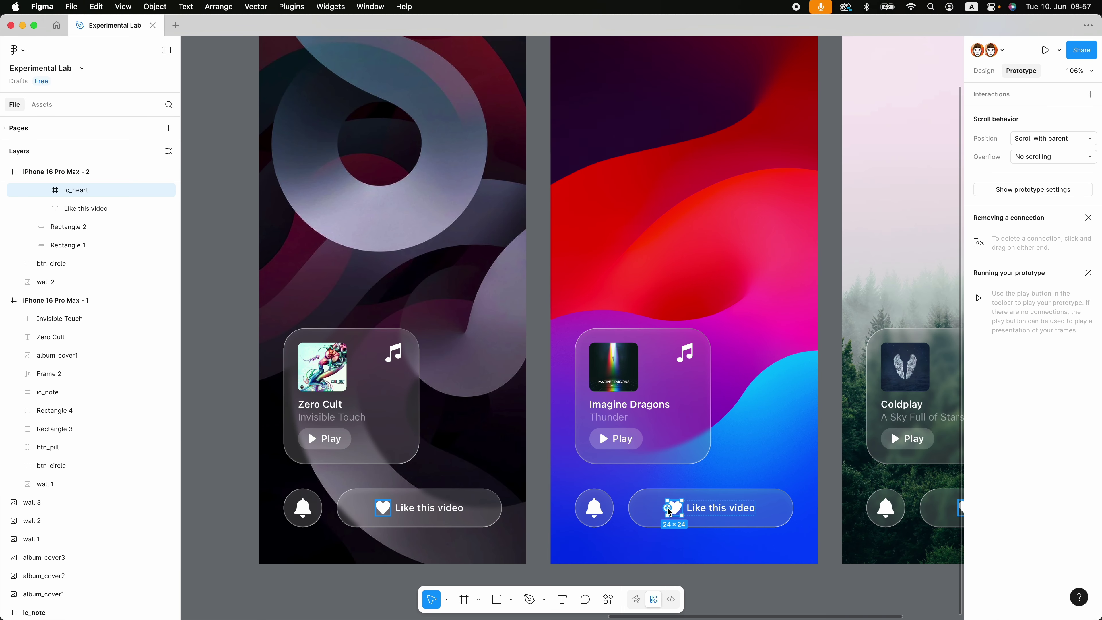
key("super+shift+r")
Step: Change the label of the second phone frame's pill button to "Subscribe"
left_click(726, 508)
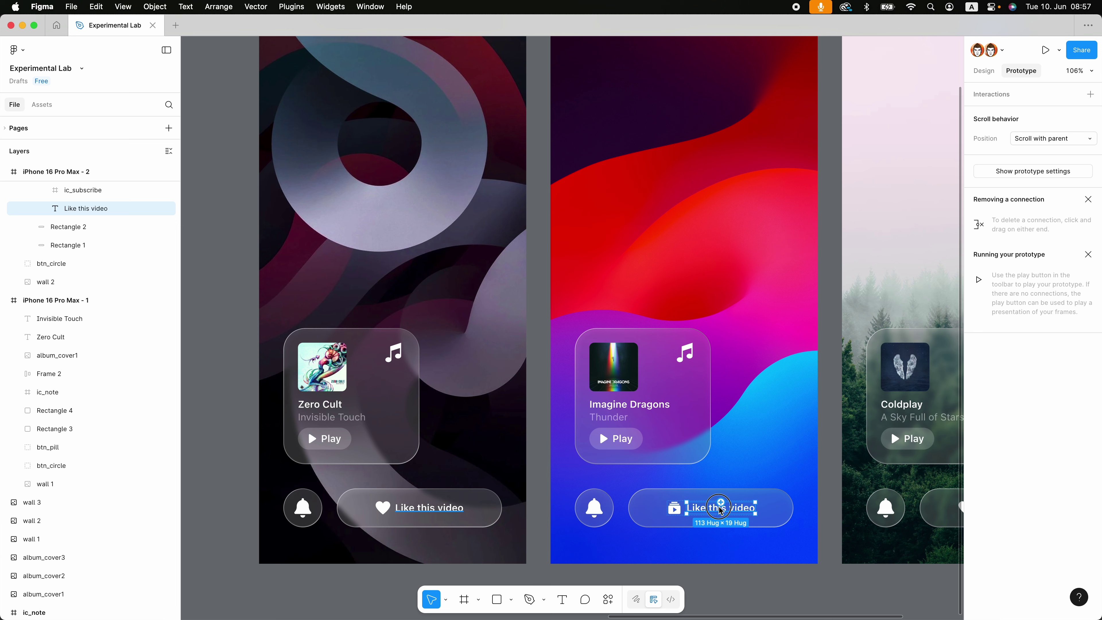
key("shift+e")
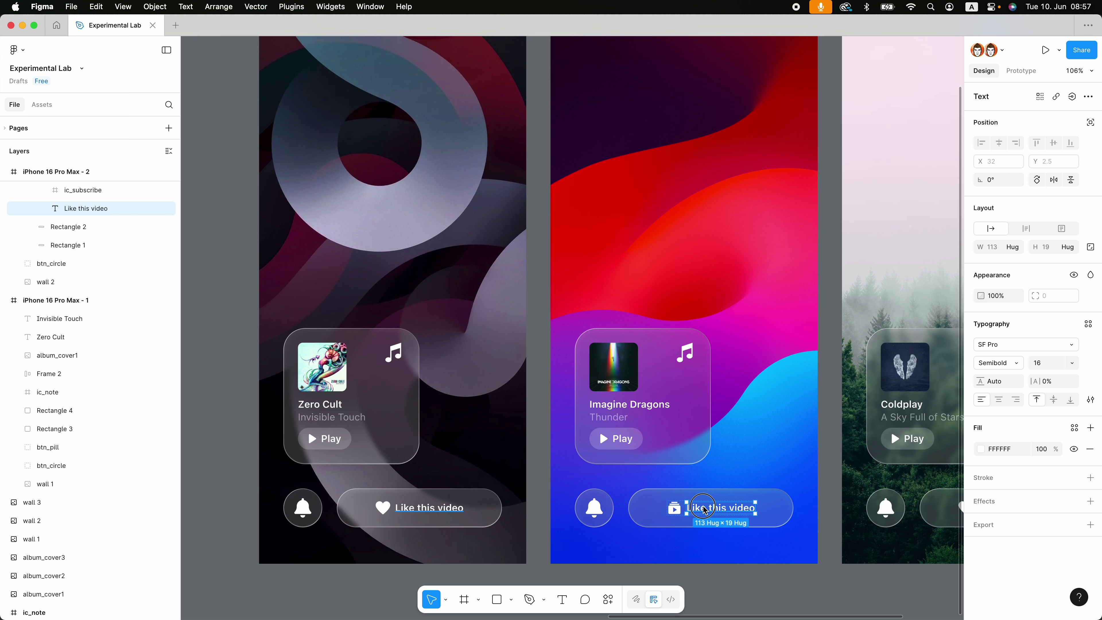
key("Return")
type("Subscribe")
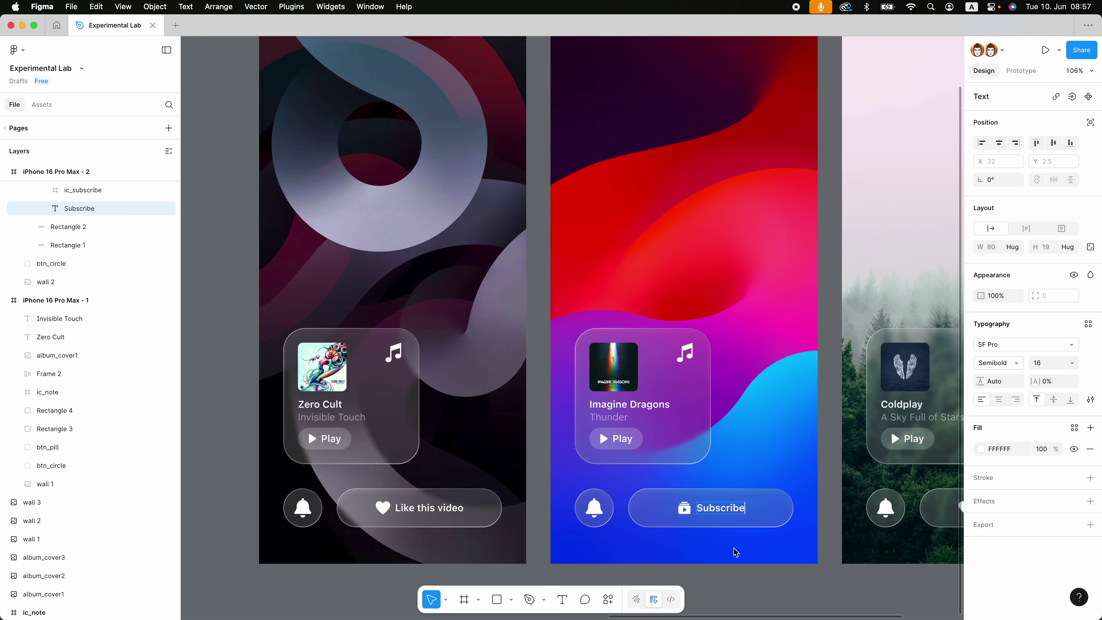
left_click(733, 604)
Step: Replace the heart icon in the third phone frame's pill button with a copy of ic_comment
scroll(716, 512, "down", 5)
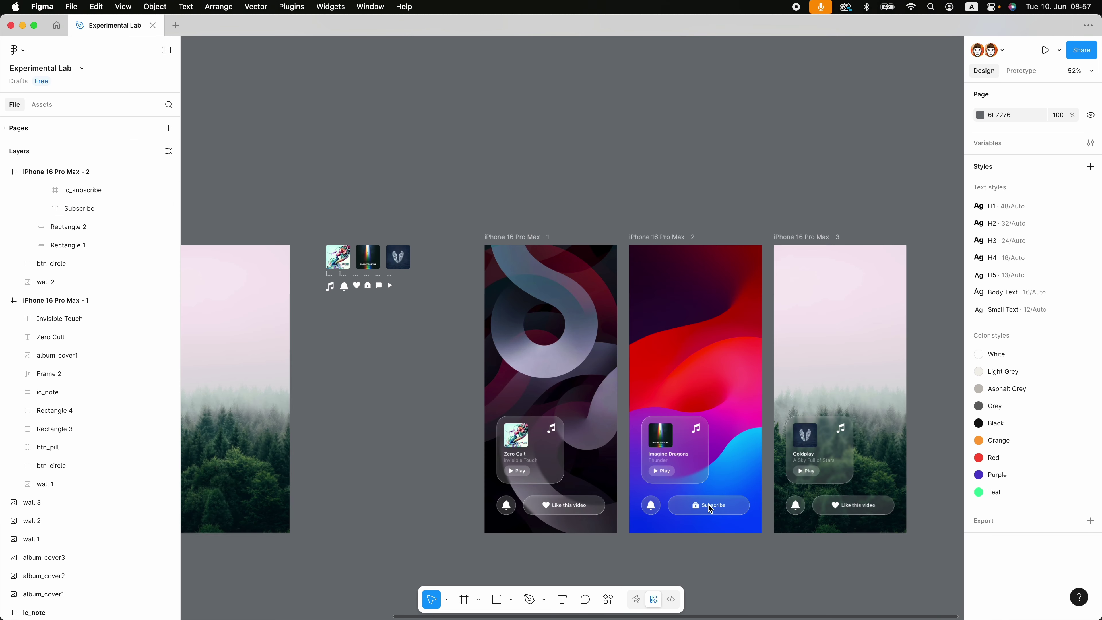
scroll(386, 287, "up", 10)
left_click(346, 261)
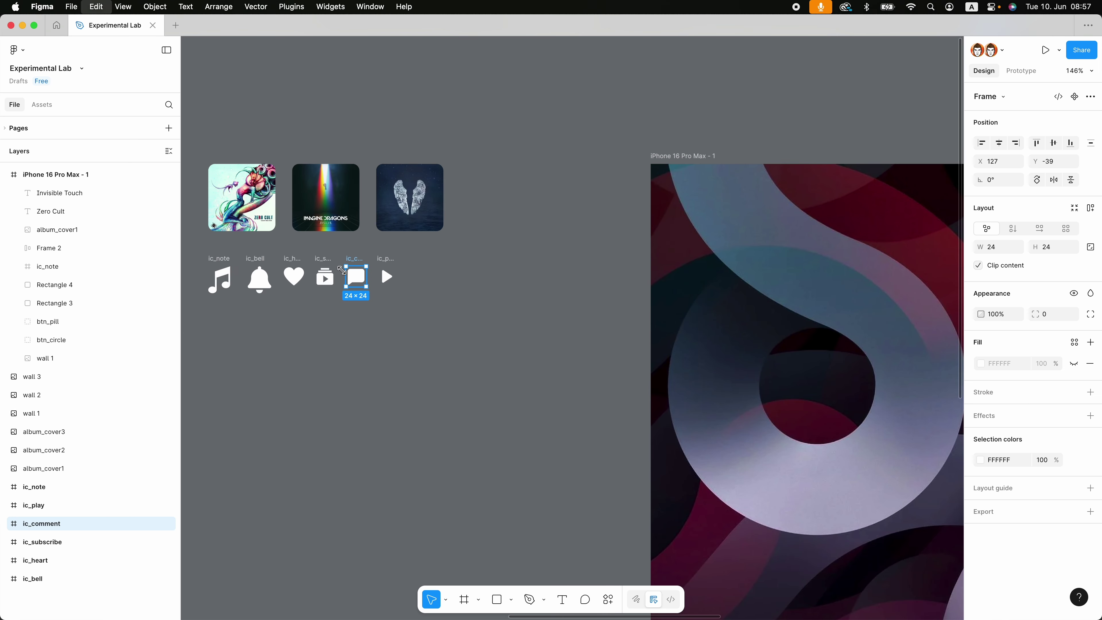
scroll(347, 282, "down", 5)
scroll(819, 478, "up", 6)
left_click(792, 469)
left_click(791, 467)
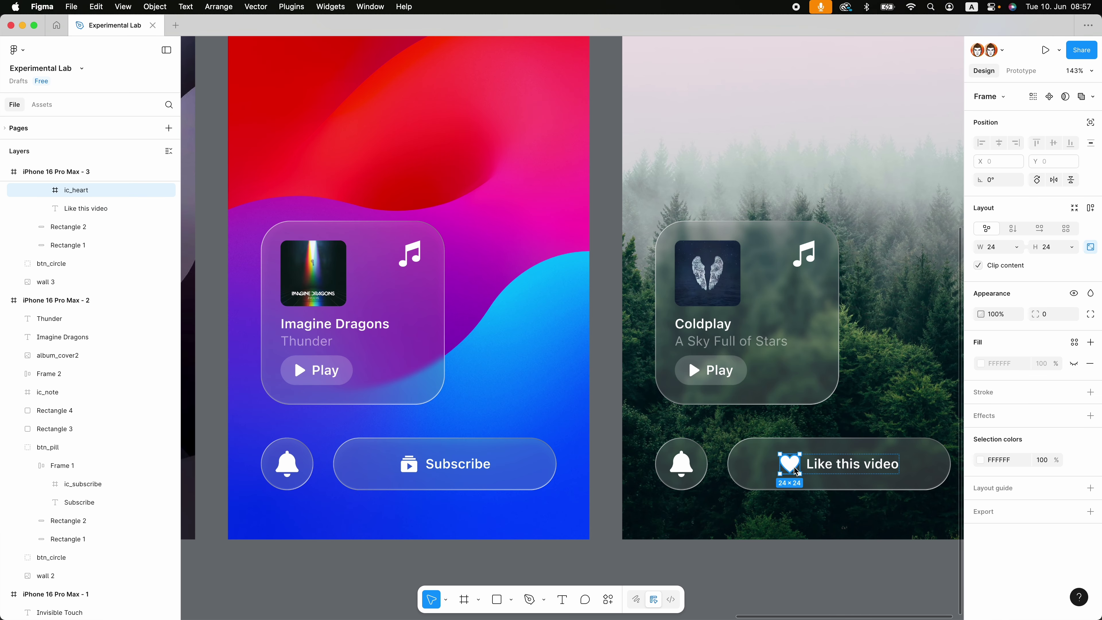
key("super+shift+r")
Step: Change the label of the third phone frame's pill button to "Comment"
double_click(832, 464)
type("Comment")
left_click(760, 566)
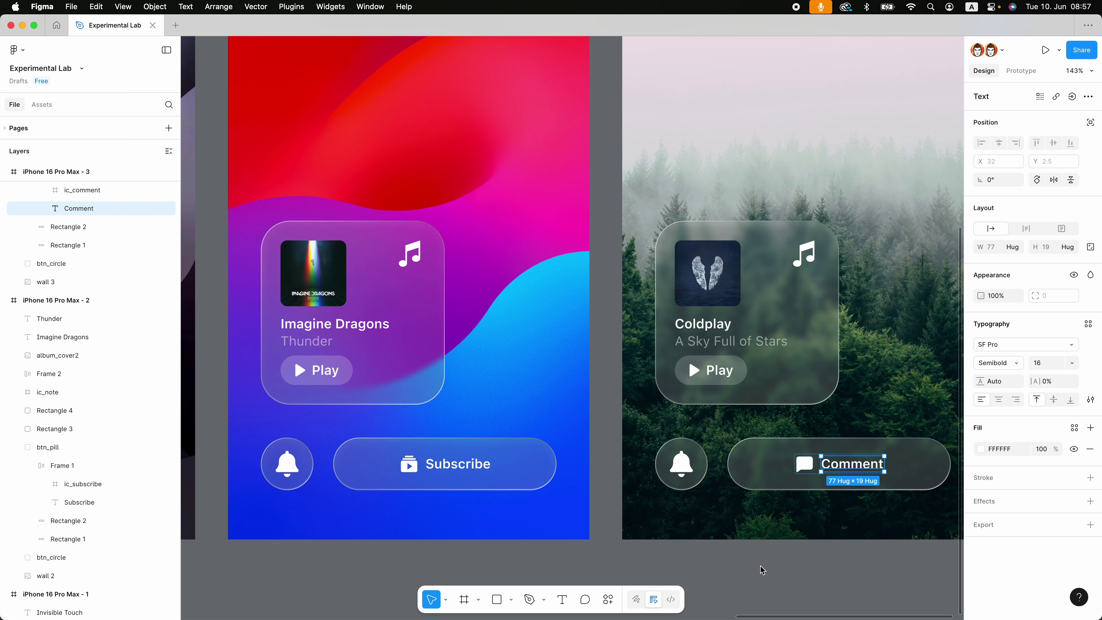
left_click(762, 569)
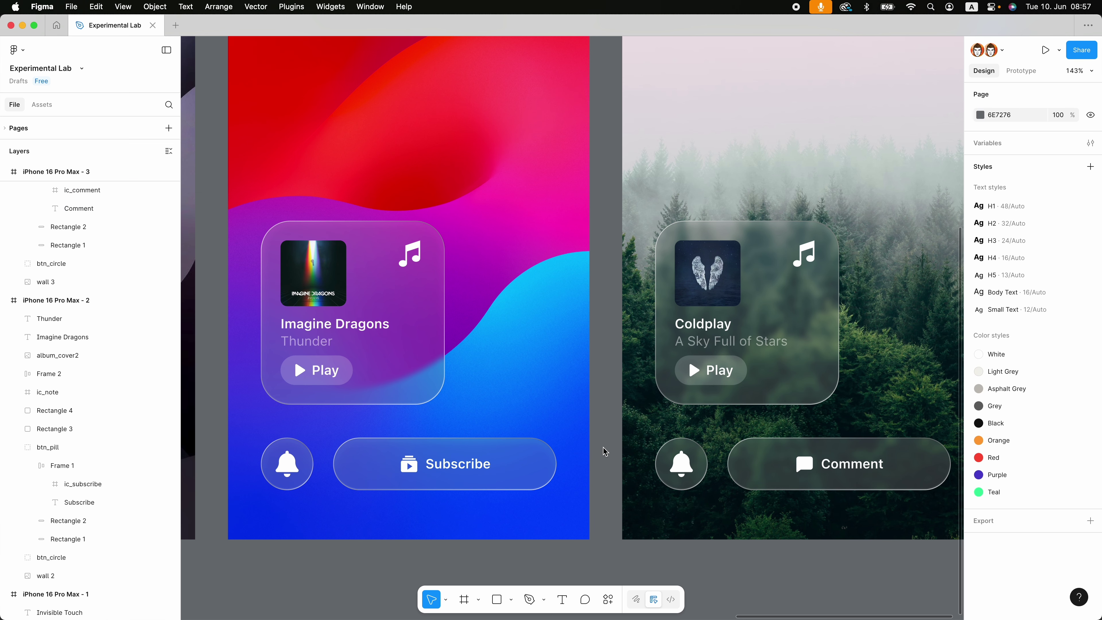
Step: Examine the three phone frames side by side, comparing their wallpapers, music cards and pill buttons
scroll(605, 447, "up", 3)
scroll(605, 445, "down", 2)
scroll(605, 444, "down", 5)
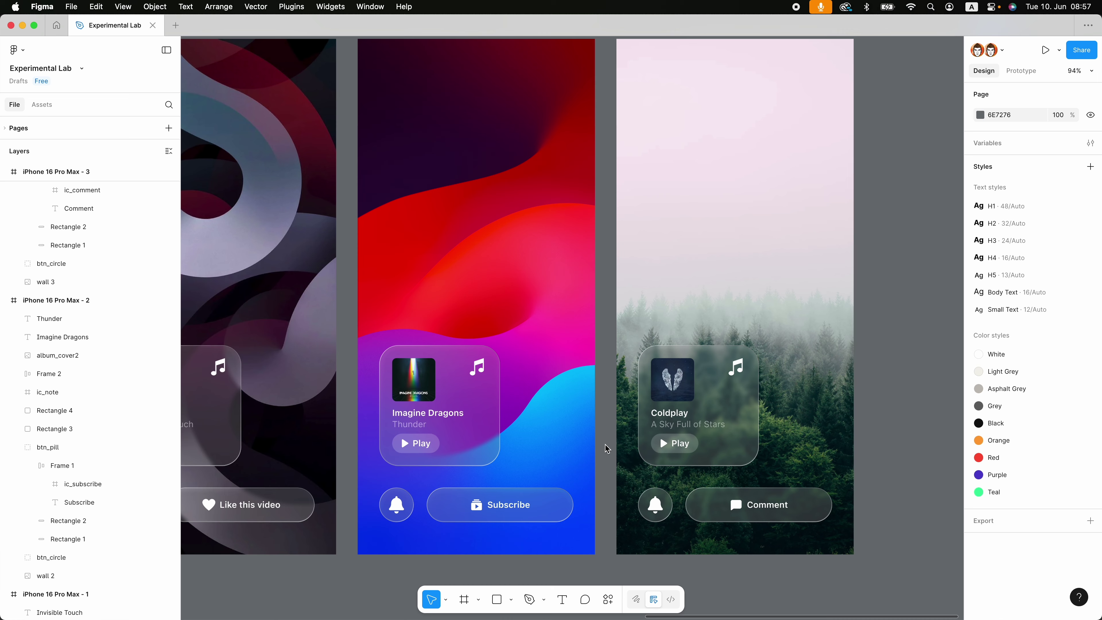
scroll(607, 448, "left", 3)
scroll(606, 448, "up", 2)
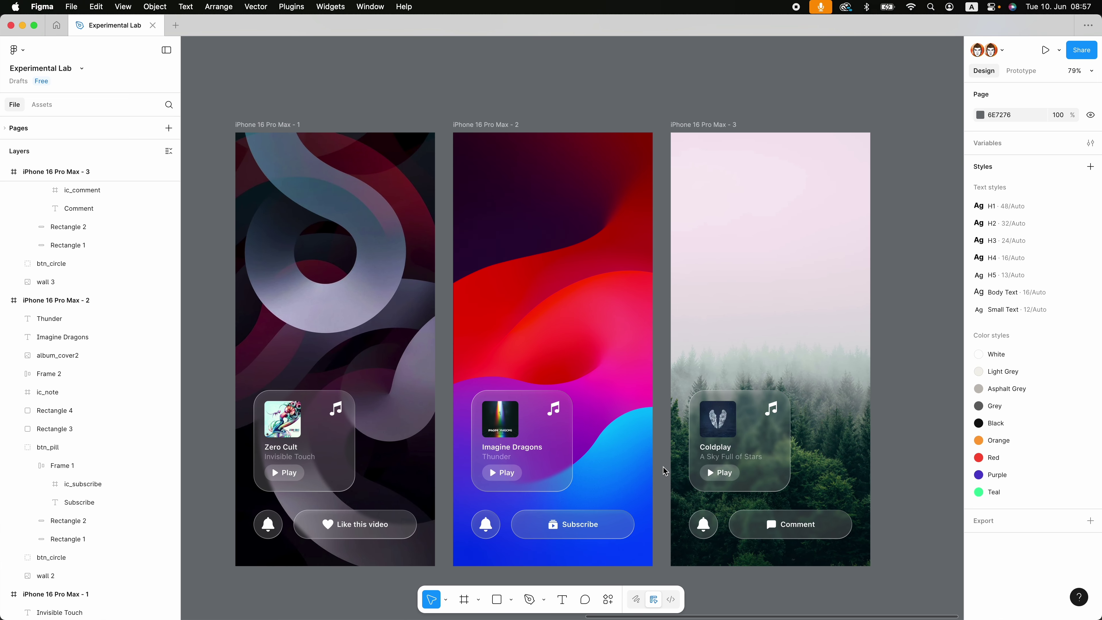
scroll(665, 470, "down", 2)
scroll(665, 470, "left", 1)
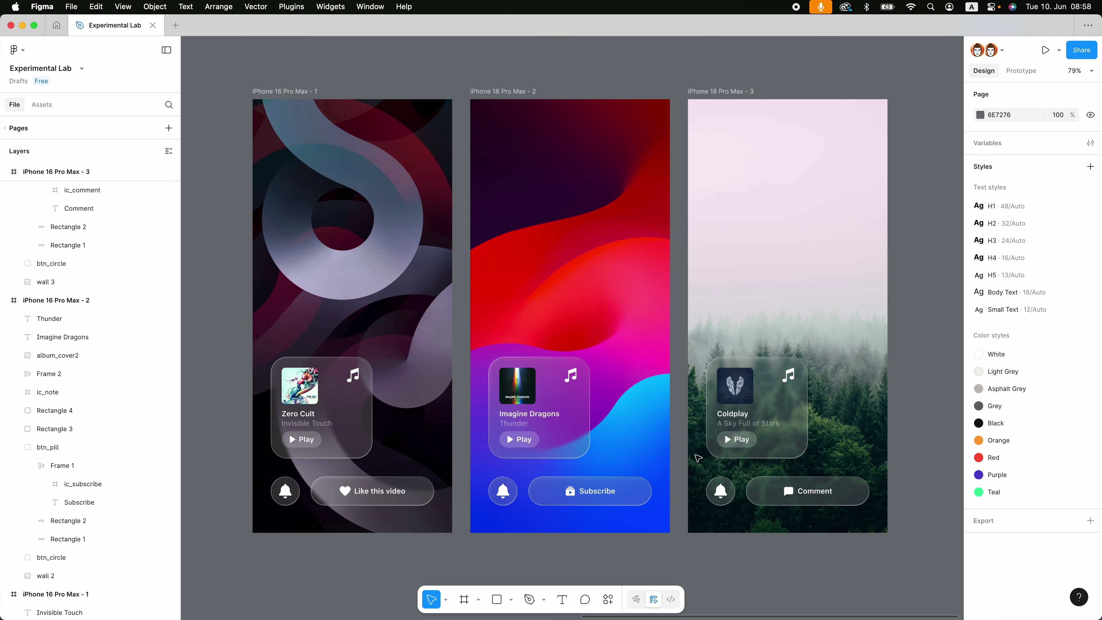
scroll(690, 418, "left", 1)
scroll(690, 417, "up", 1)
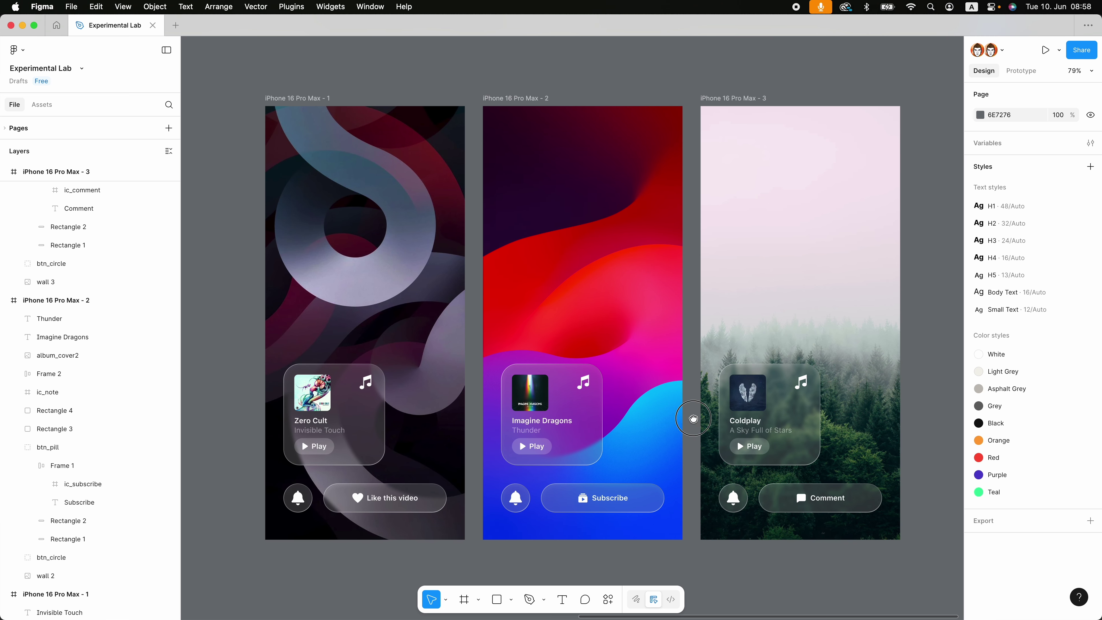
Step: Run the prototype from the first phone frame and tap through all three screens back to the first
scroll(691, 417, "down", 3)
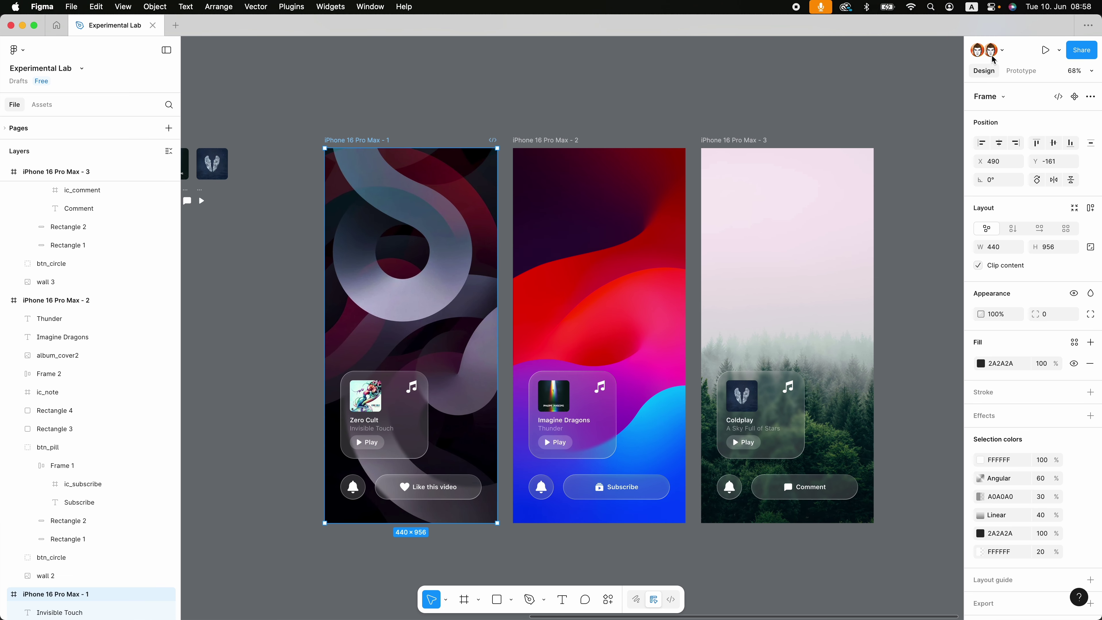
left_click(1045, 50)
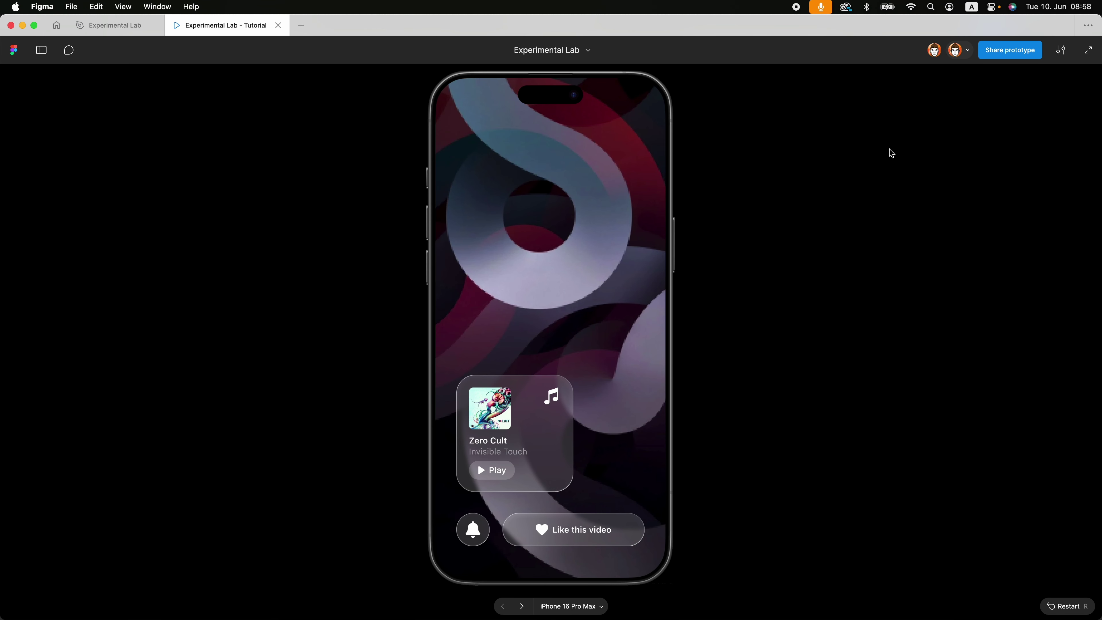
left_click(617, 393)
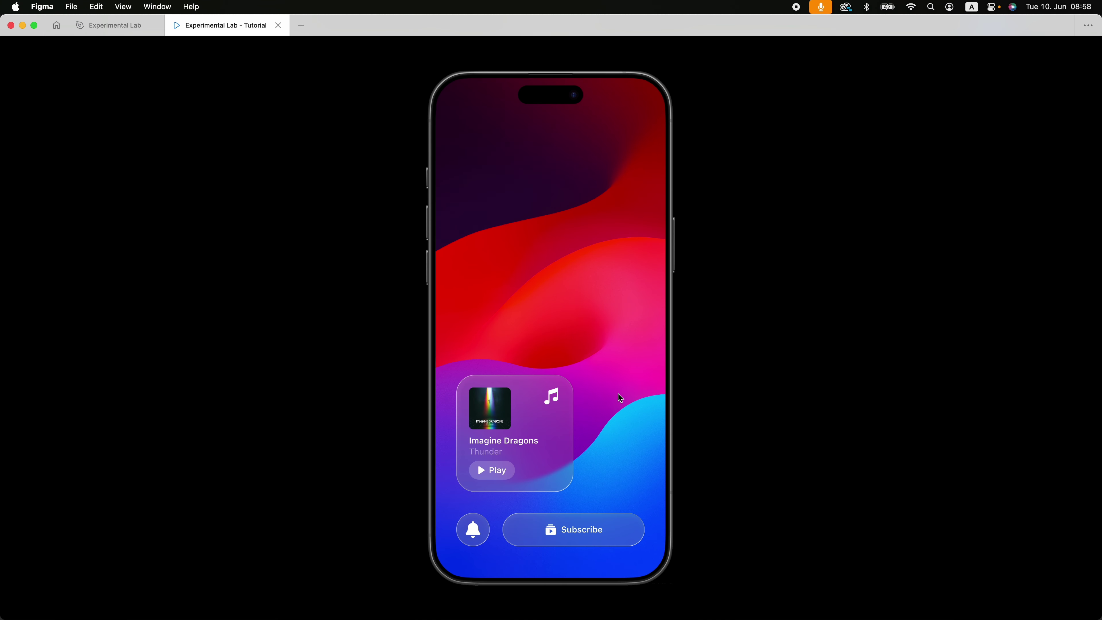
left_click(618, 394)
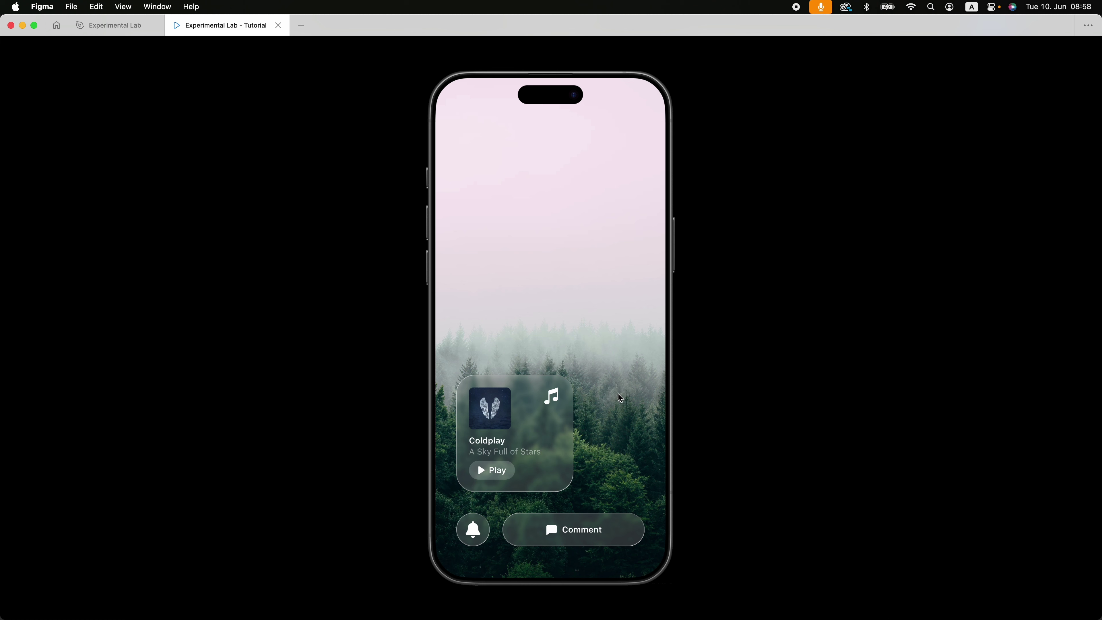
left_click(618, 394)
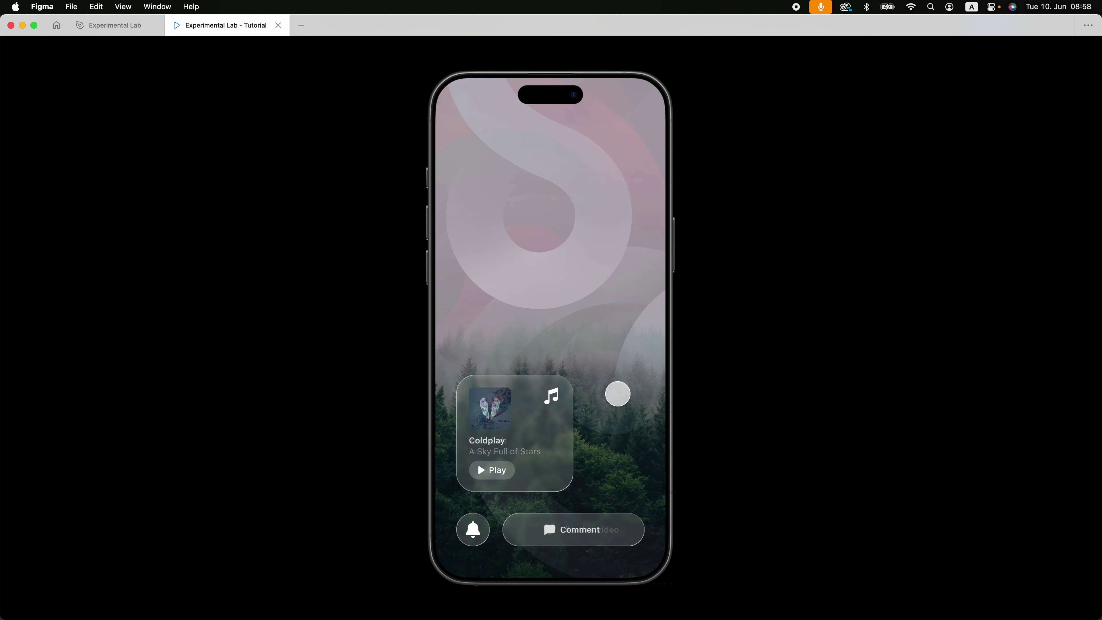